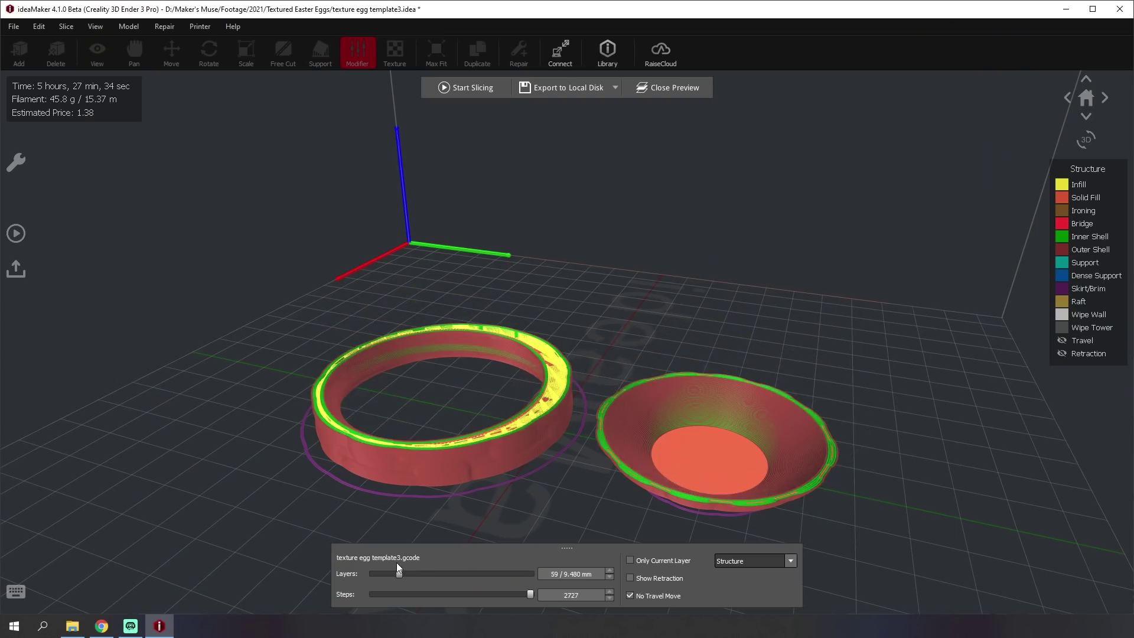
# Scrub up through the layers of the sliced texture egg template preview.
pyautogui.moveTo(397, 574); pyautogui.dragTo(487, 576)
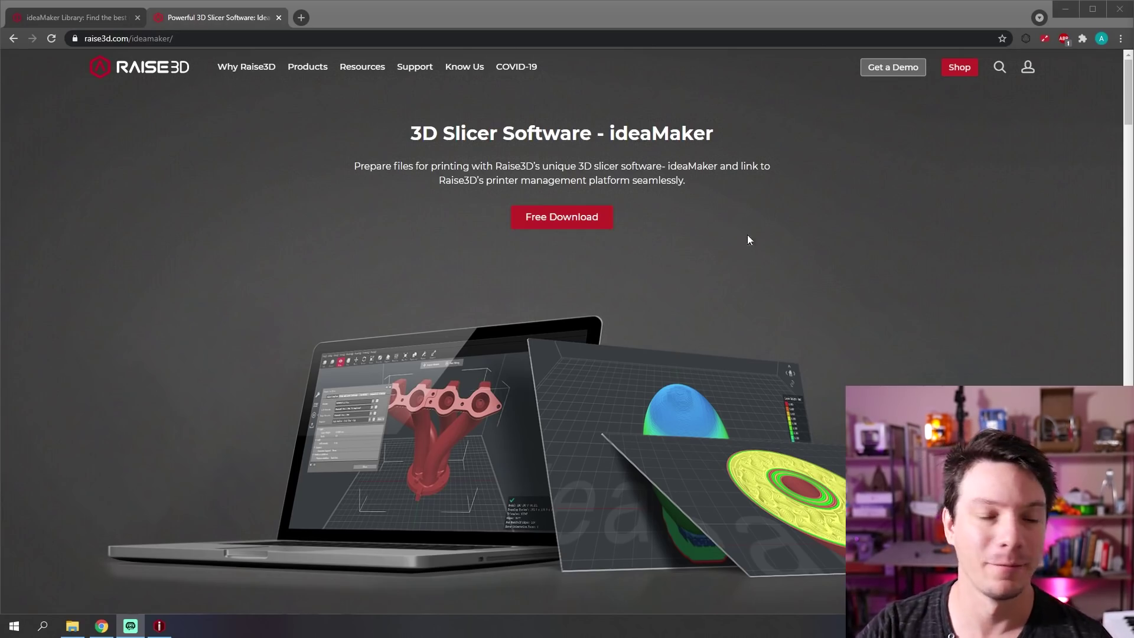
# Open the free ideaMaker download from the Raise3D slicer page in the browser.
pyautogui.click(608, 219)
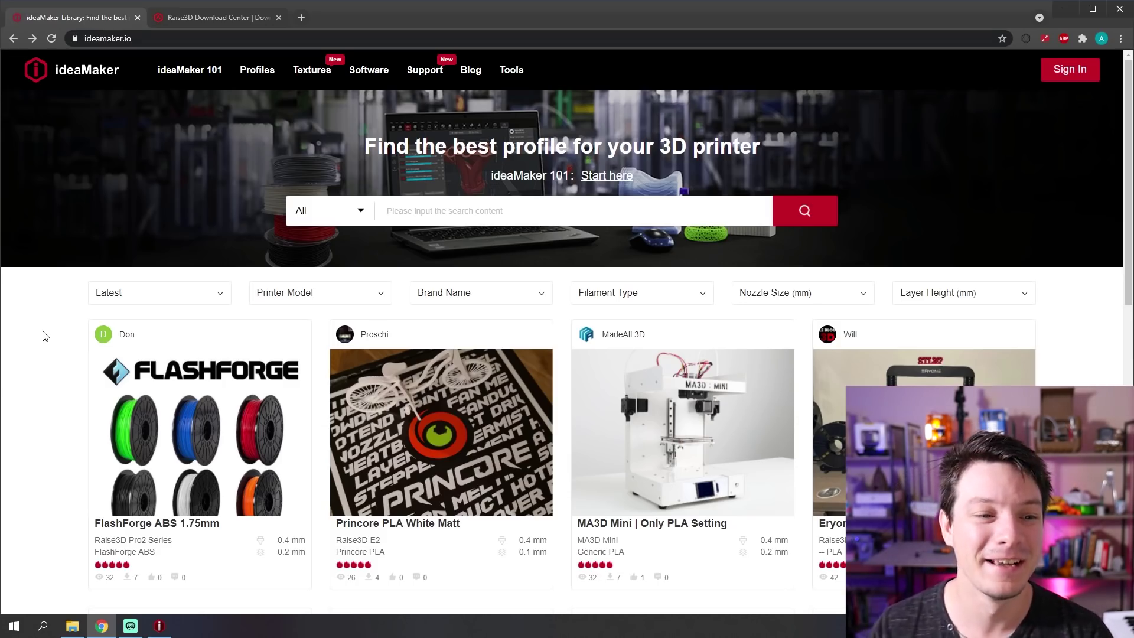
# Search the ideaMaker Library for "ender 3" and browse the matching profiles.
pyautogui.click(452, 211)
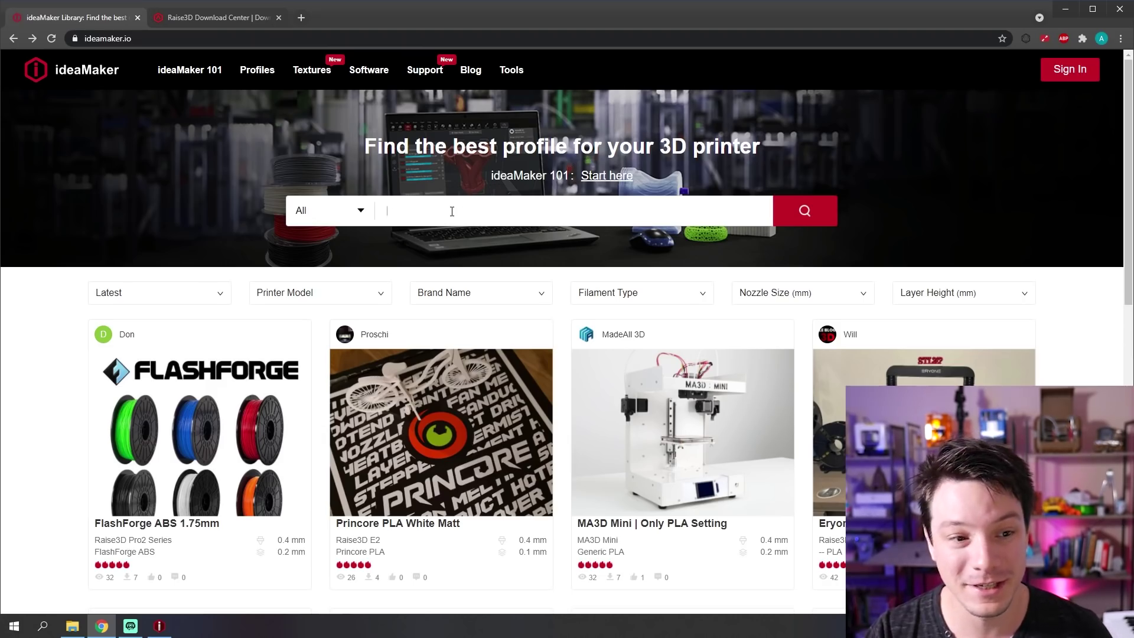
pyautogui.write('ender 3')
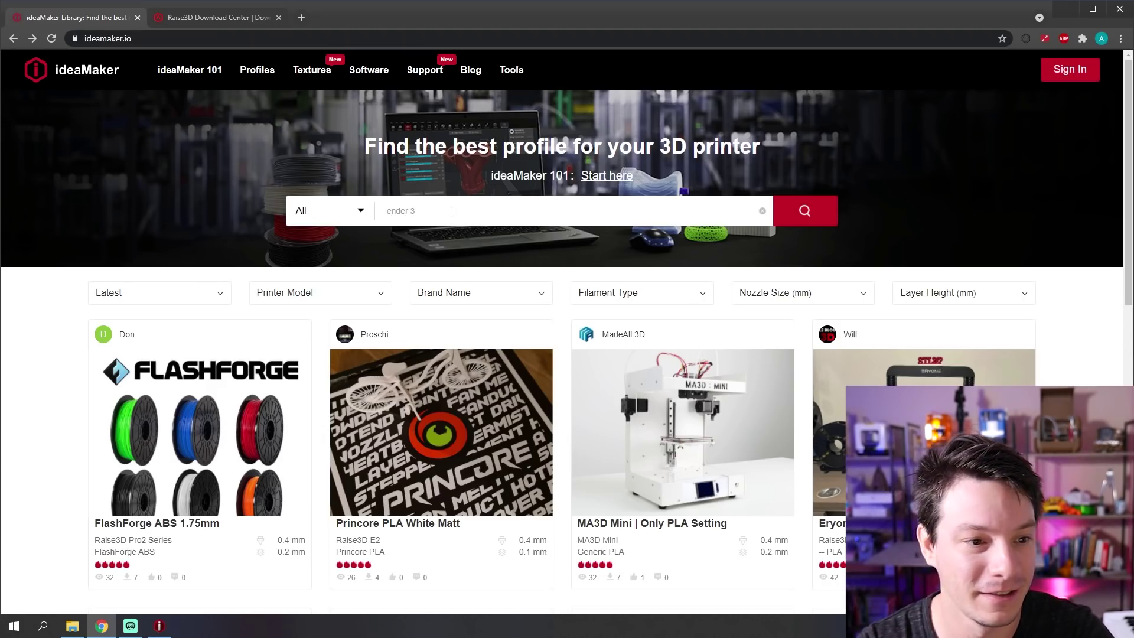
pyautogui.press('Return')
pyautogui.scroll(-4, 362, 242)
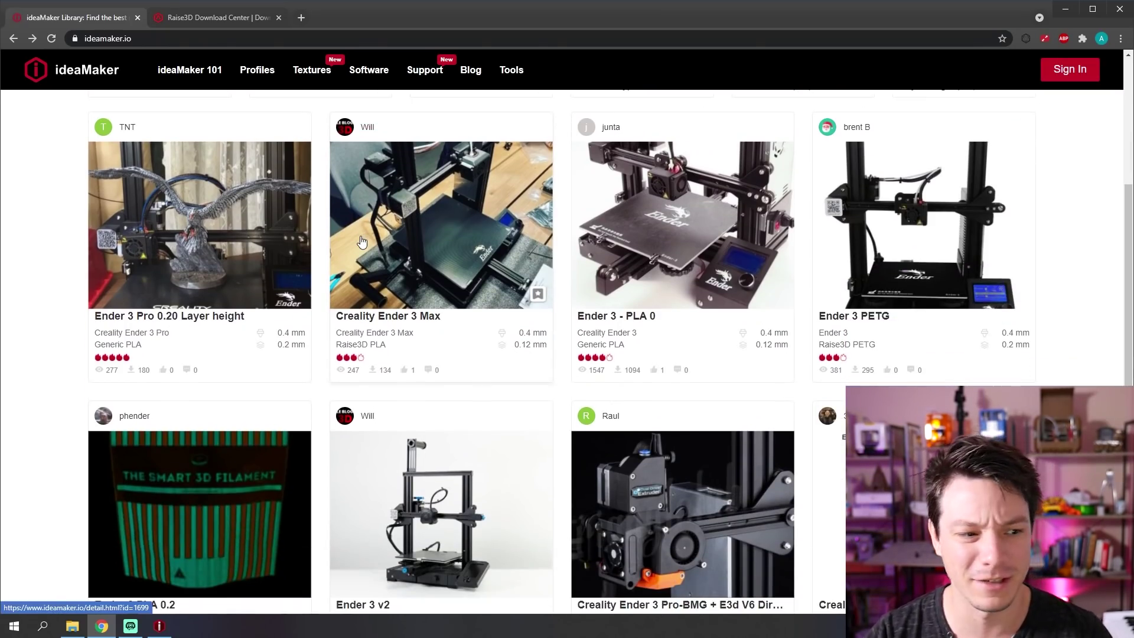
# Copy the import link of the Ender 3 Pro 0.20 Layer height profile and download the linked template in ideaMaker.
pyautogui.click(199, 225)
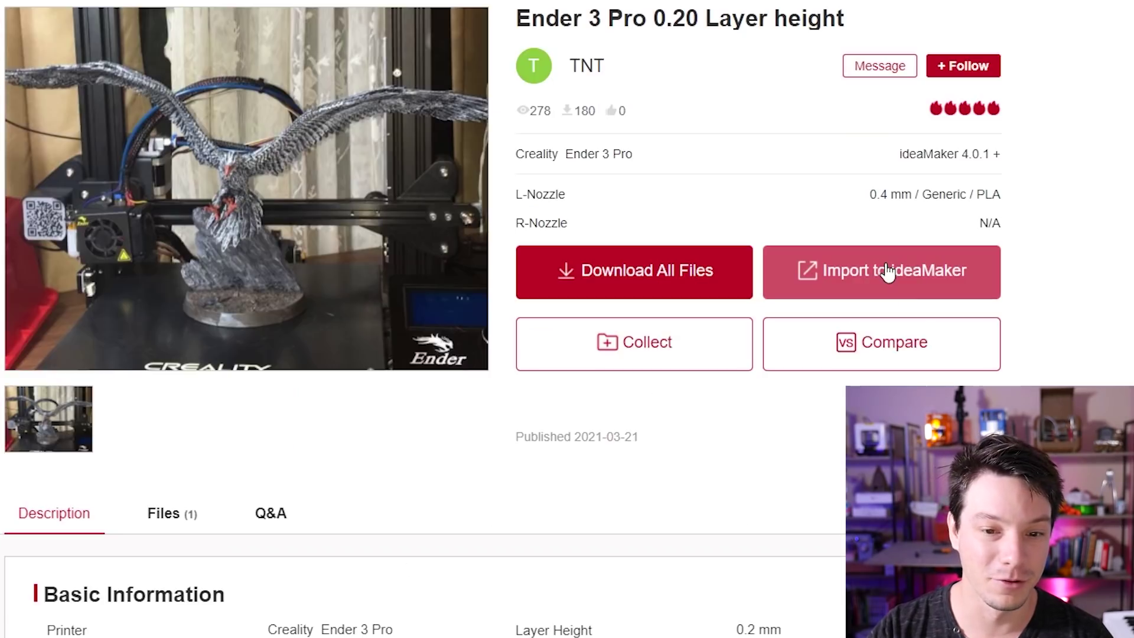
pyautogui.click(818, 287)
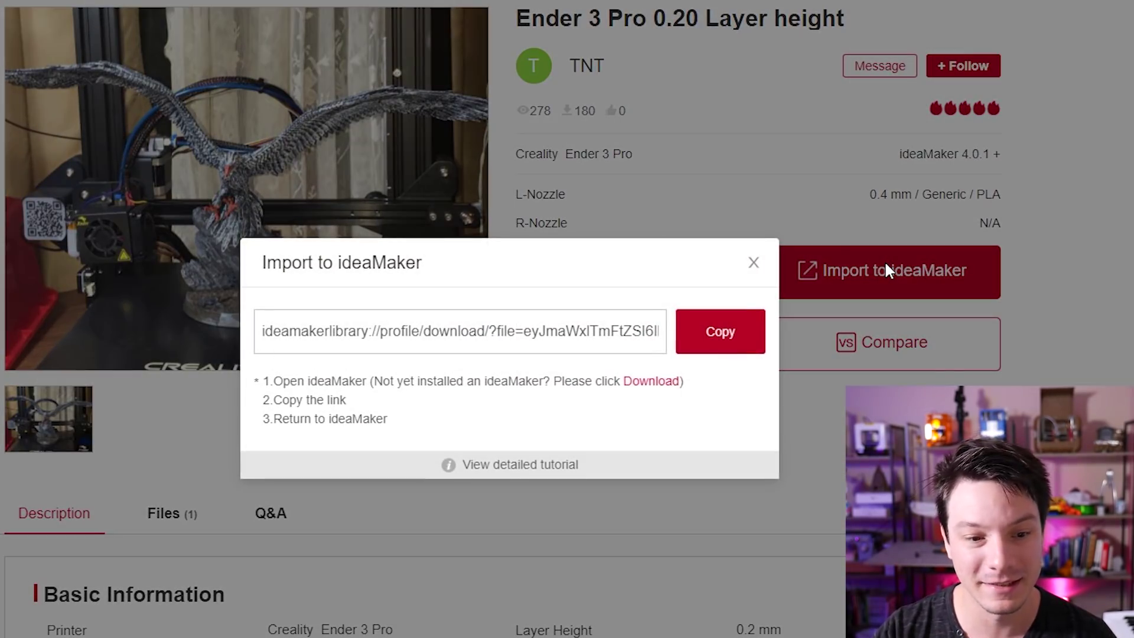
pyautogui.click(703, 341)
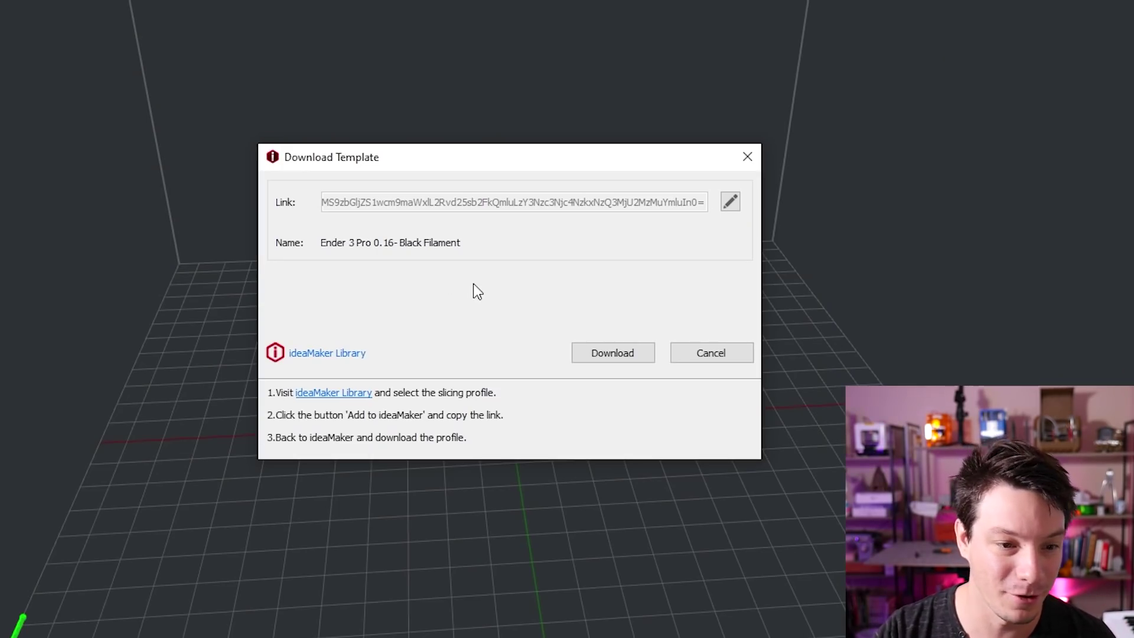
pyautogui.click(612, 353)
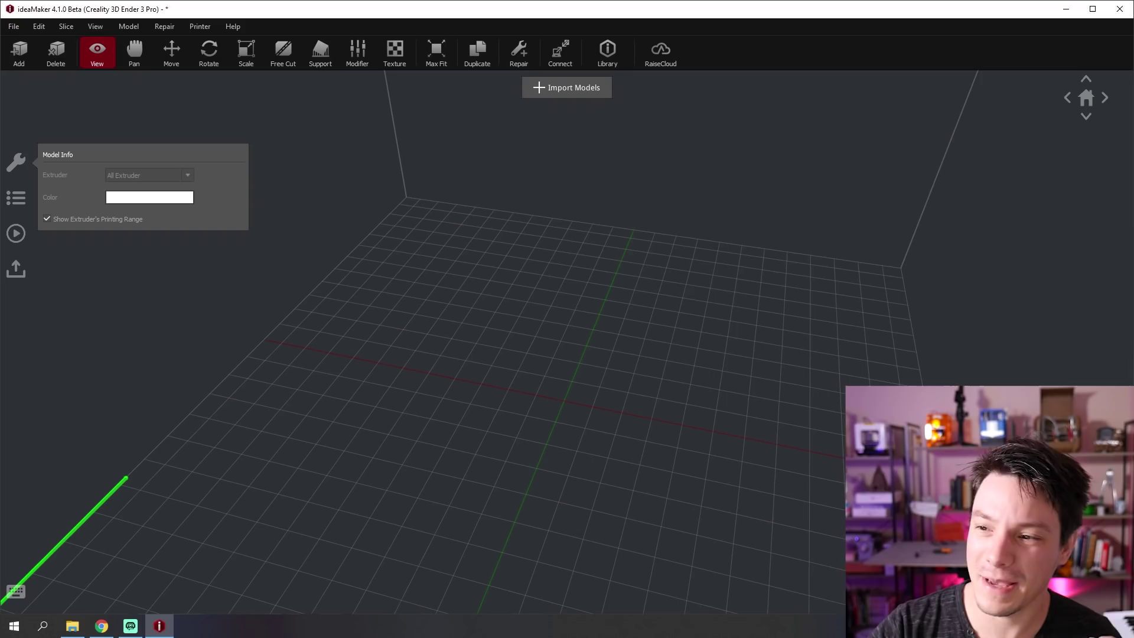
# Set the cube's surface to Custom Texture.
pyautogui.moveTo(955, 213); pyautogui.dragTo(591, 313)
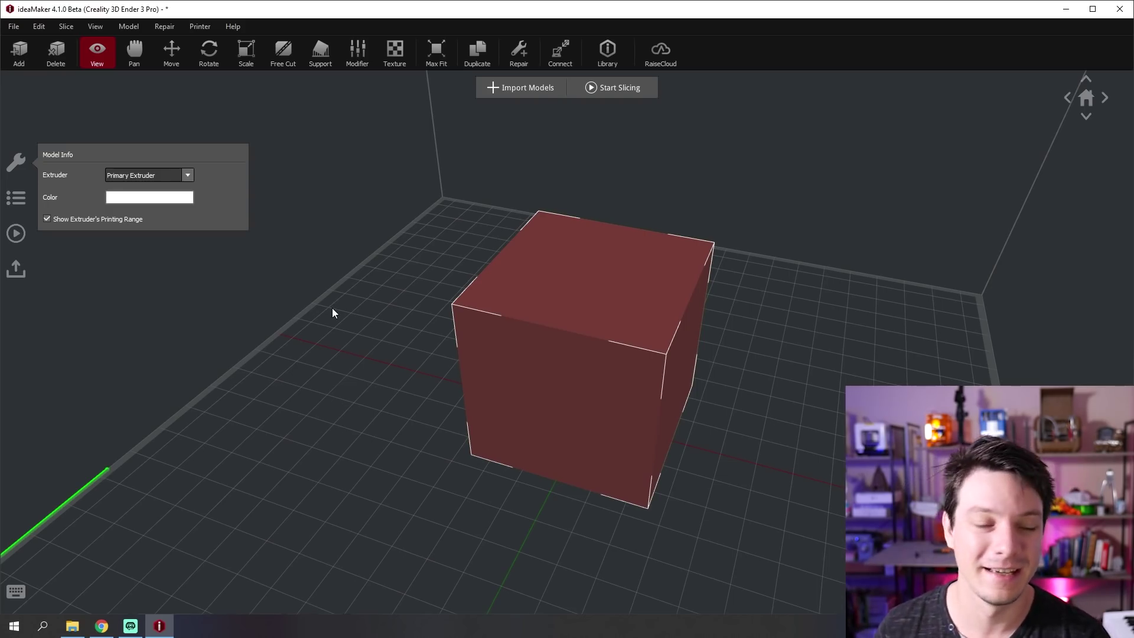
pyautogui.moveTo(372, 341); pyautogui.dragTo(340, 320)
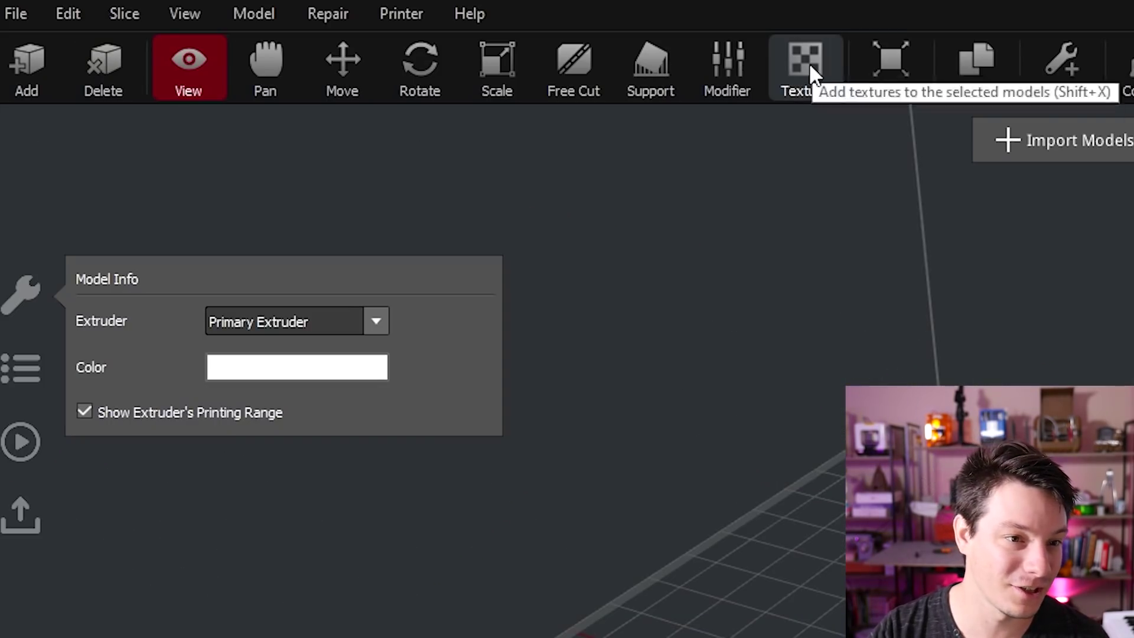
pyautogui.click(396, 52)
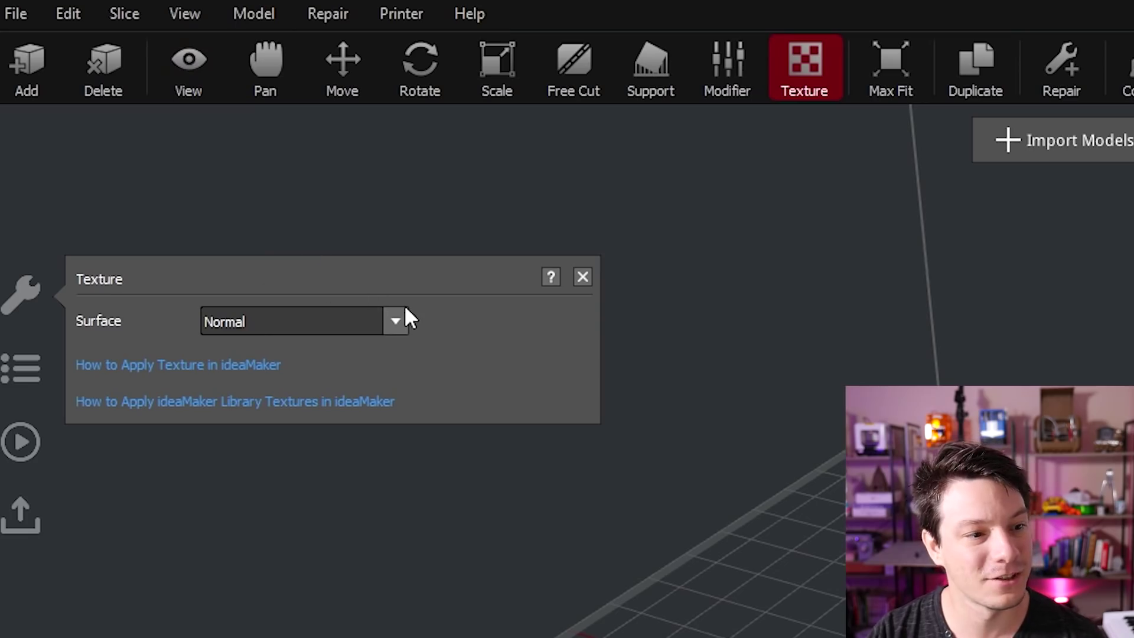
pyautogui.click(396, 320)
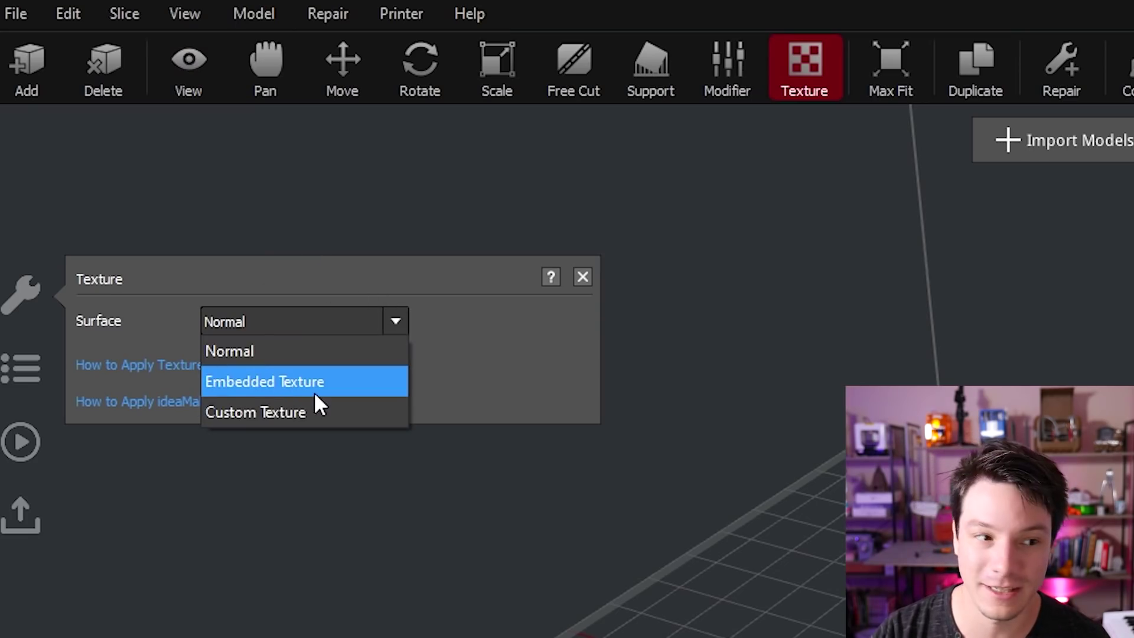
pyautogui.click(321, 409)
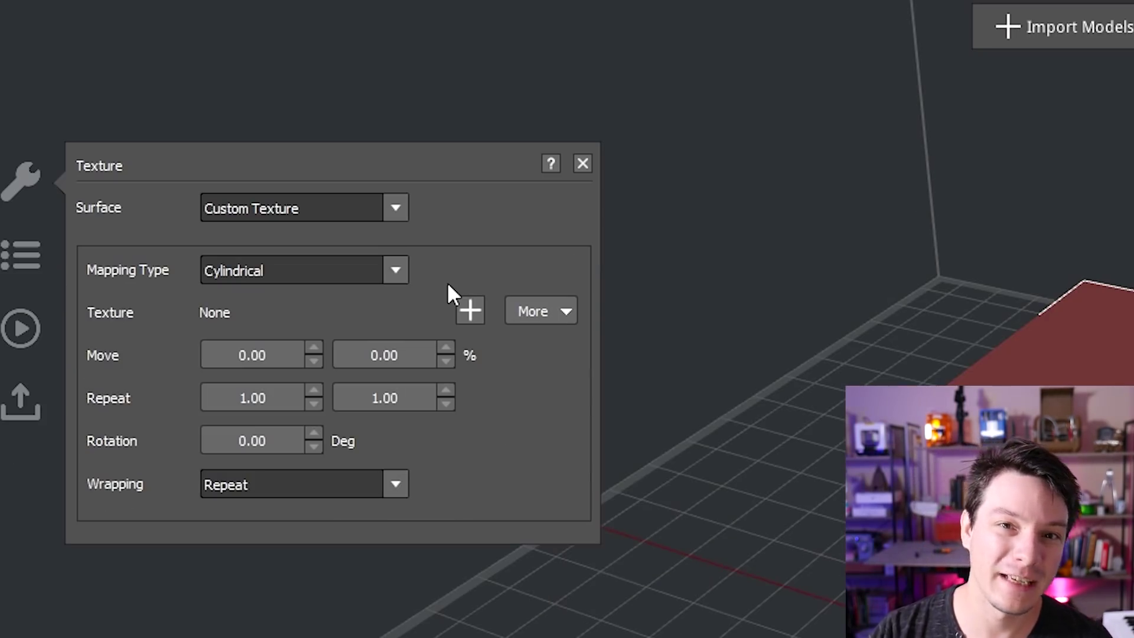
# Go from the texture settings to the online texture library and open the Ornate Celtic Gold texture.
pyautogui.click(554, 307)
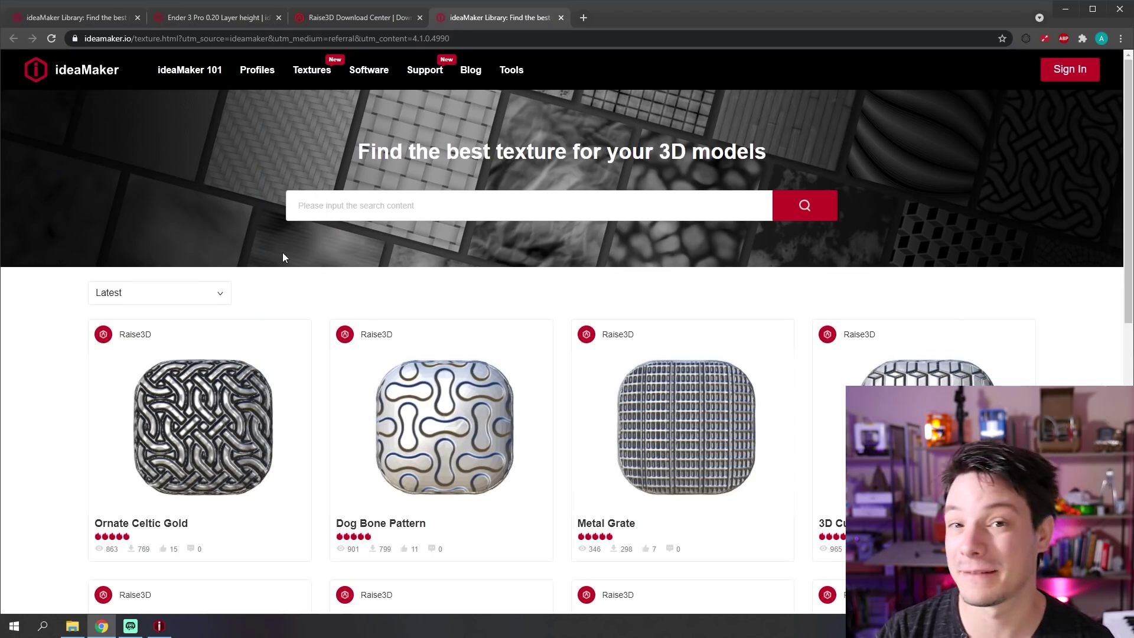
pyautogui.scroll(-2, 281, 252)
pyautogui.scroll(-4, 733, 277)
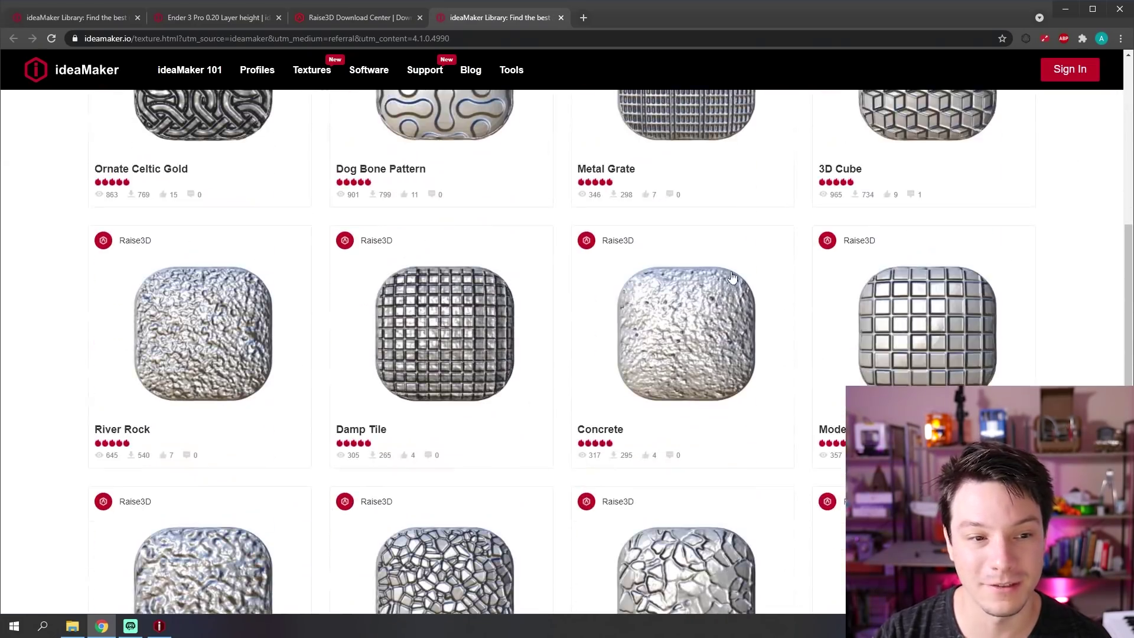
pyautogui.scroll(3, 591, 202)
pyautogui.scroll(-2, 591, 203)
pyautogui.scroll(3, 343, 293)
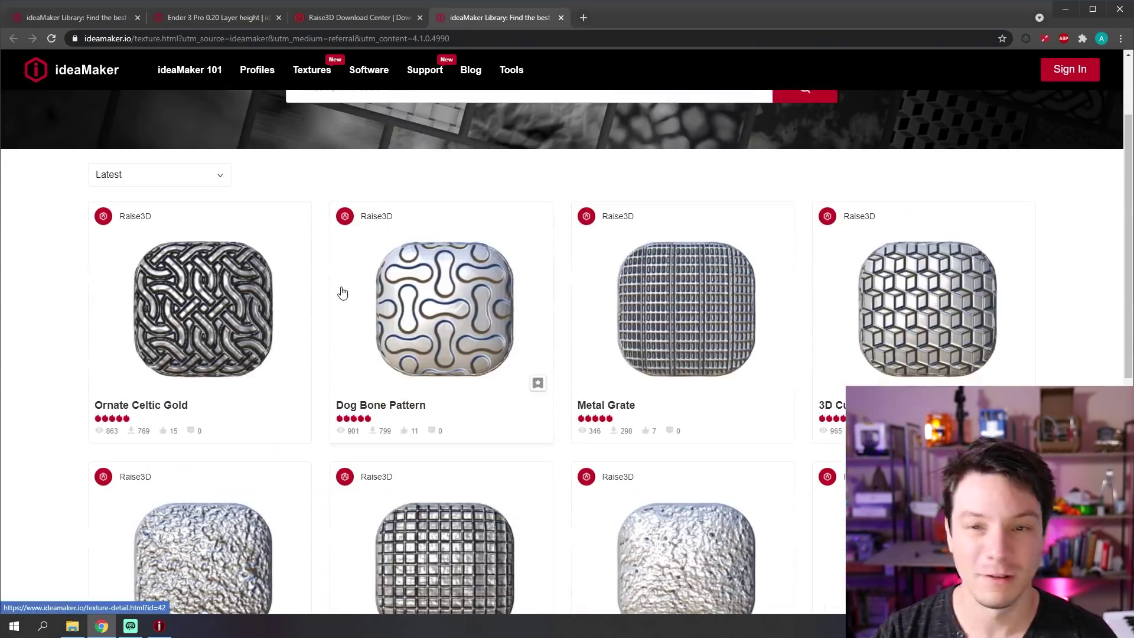
pyautogui.click(239, 276)
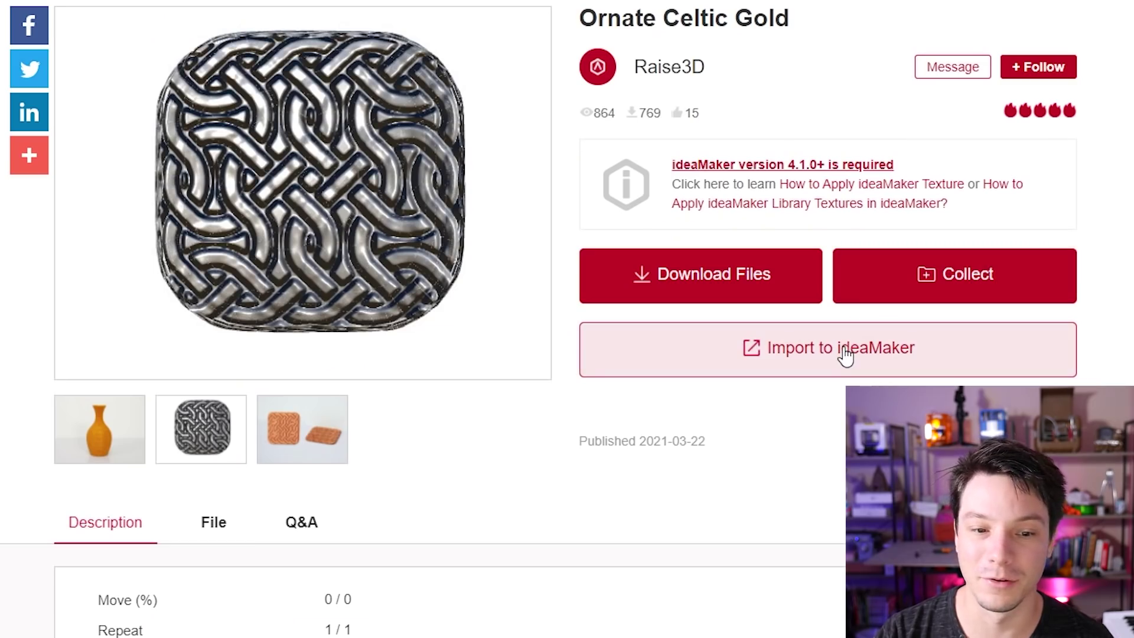
# Copy the Ornate Celtic Gold import link, then download and import the texture onto the cube in ideaMaker.
pyautogui.click(739, 330)
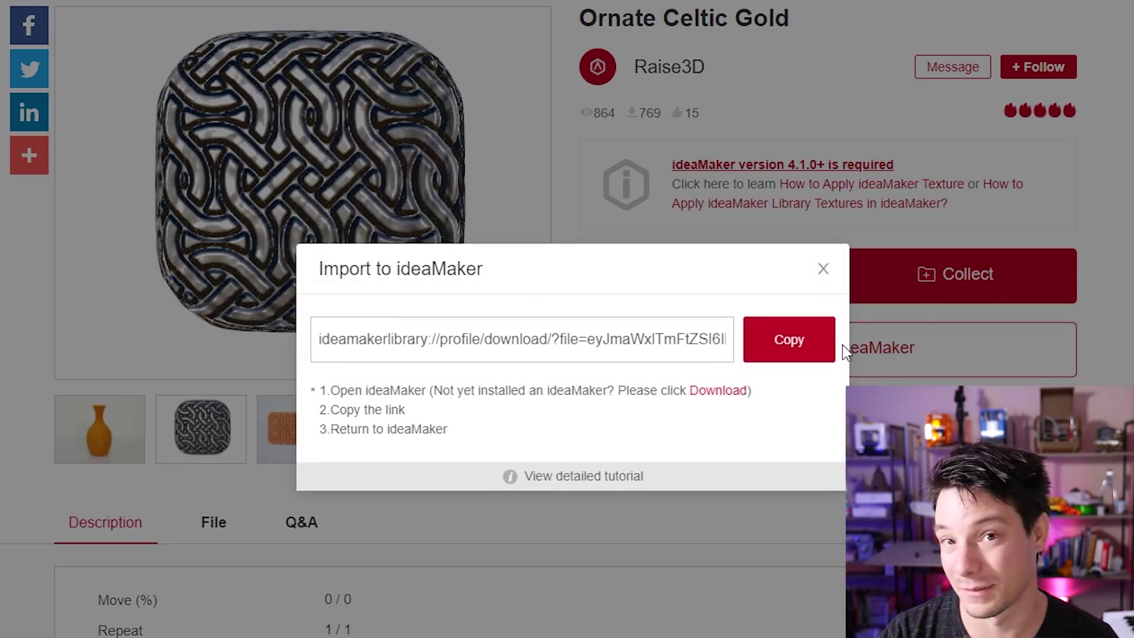
pyautogui.click(788, 337)
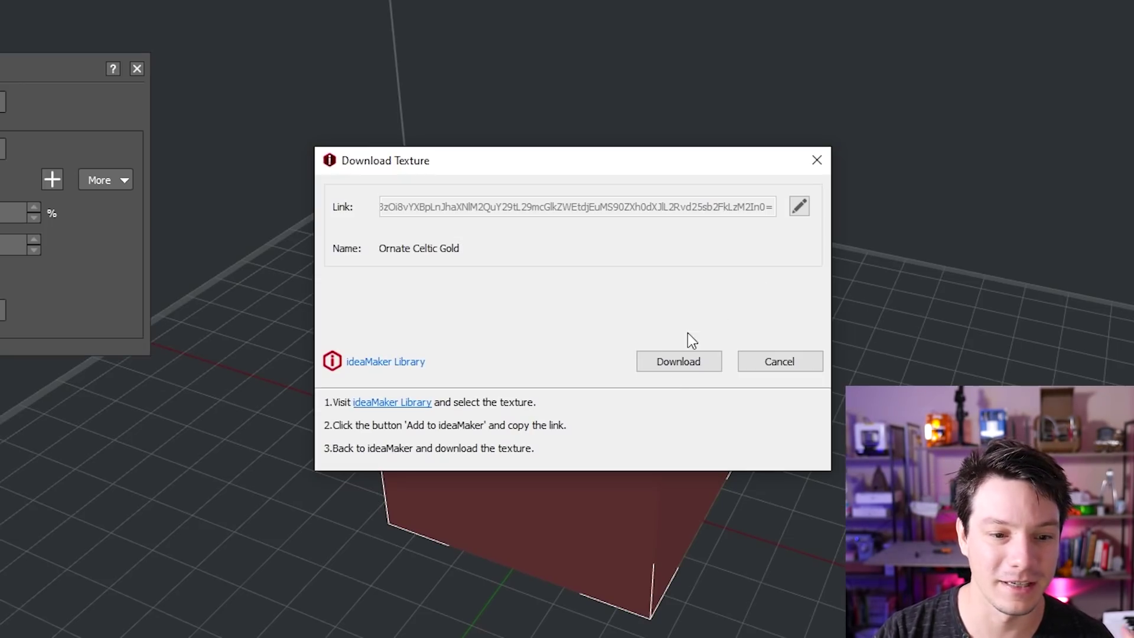
pyautogui.click(710, 364)
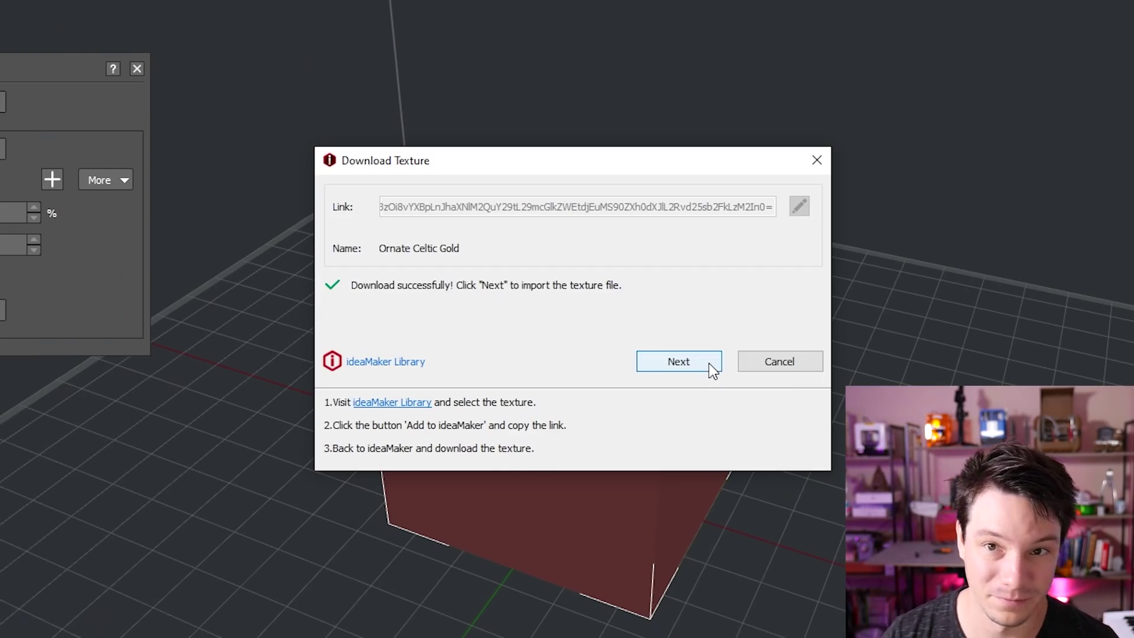
pyautogui.click(711, 366)
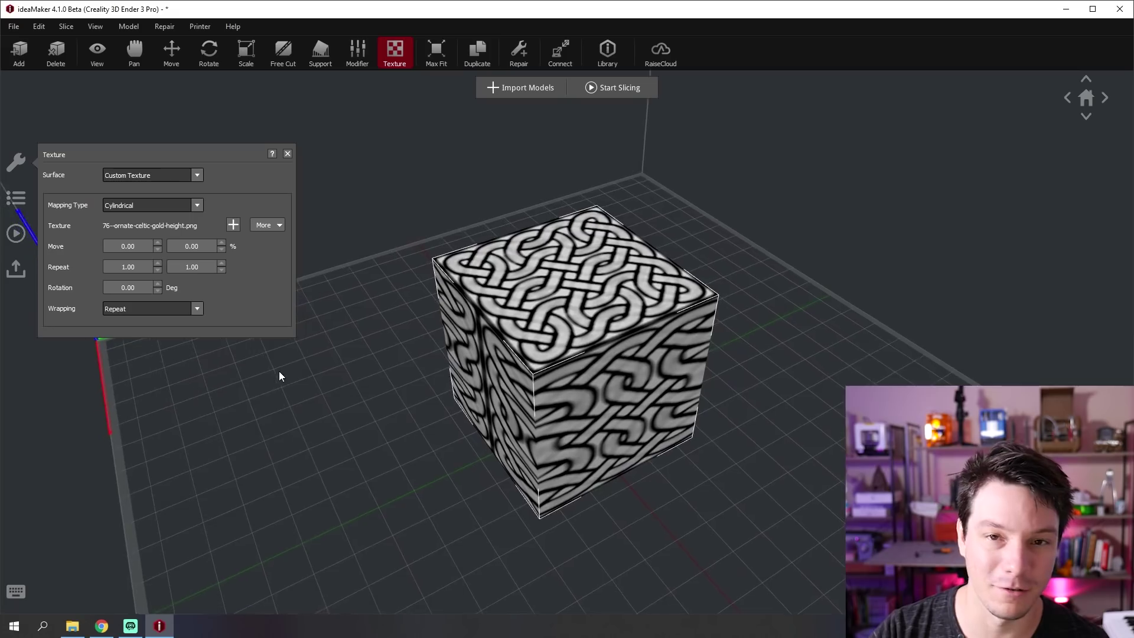
# Change the texture's mapping type to Cube and check how the pattern wraps around the faces.
pyautogui.moveTo(279, 372); pyautogui.dragTo(331, 382)
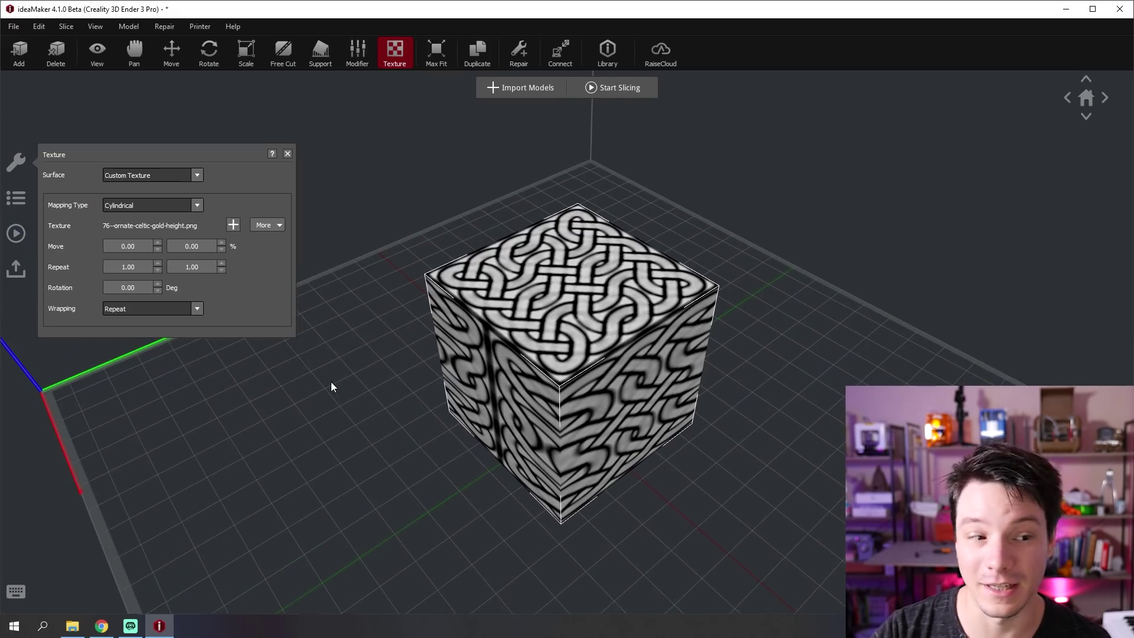
pyautogui.click(199, 204)
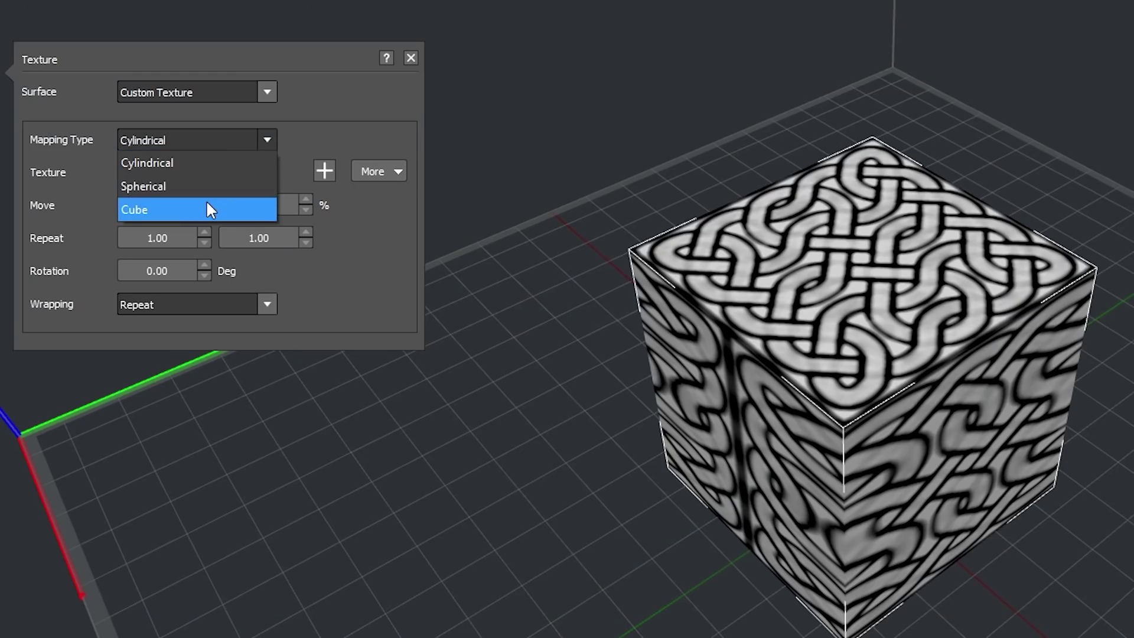
pyautogui.click(207, 209)
pyautogui.moveTo(466, 453); pyautogui.dragTo(376, 512)
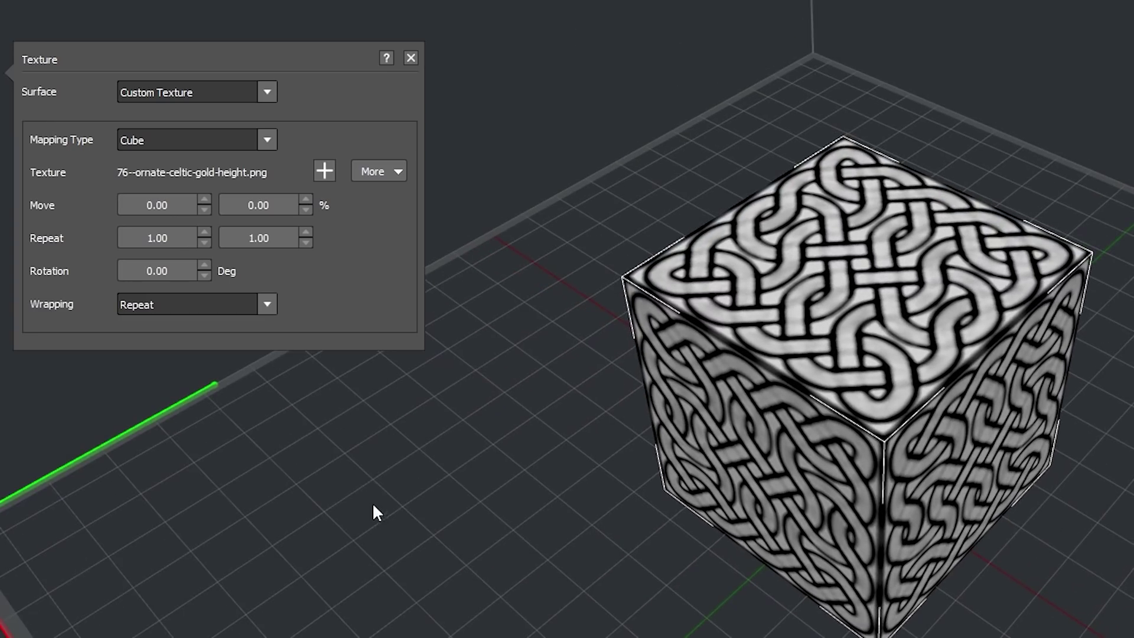
pyautogui.moveTo(372, 471); pyautogui.dragTo(550, 370)
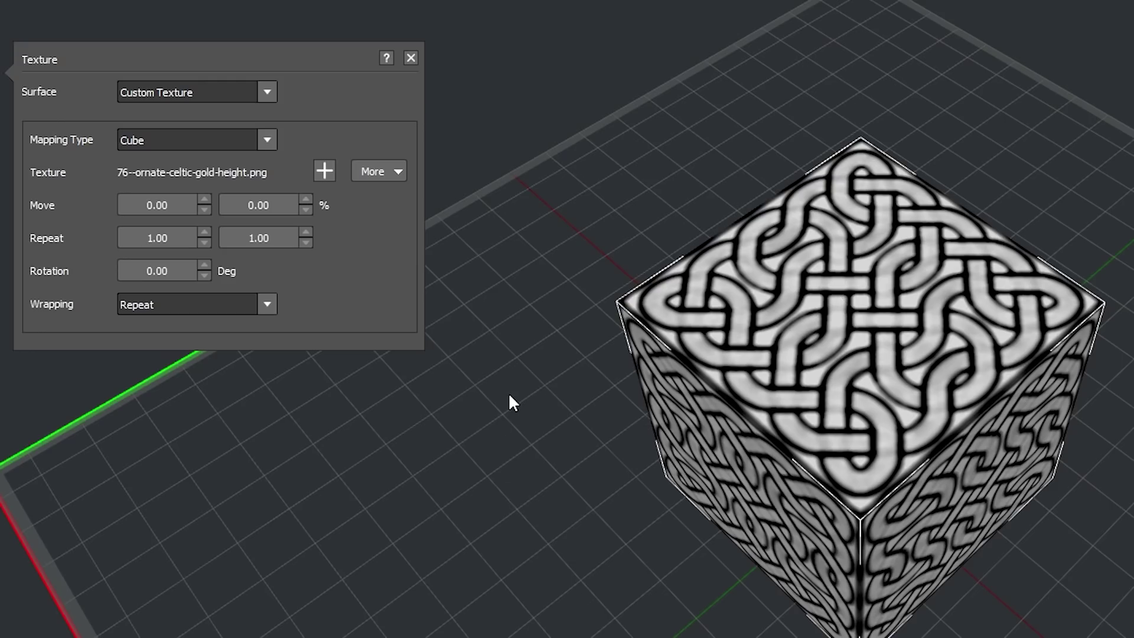
pyautogui.moveTo(608, 400); pyautogui.dragTo(590, 260)
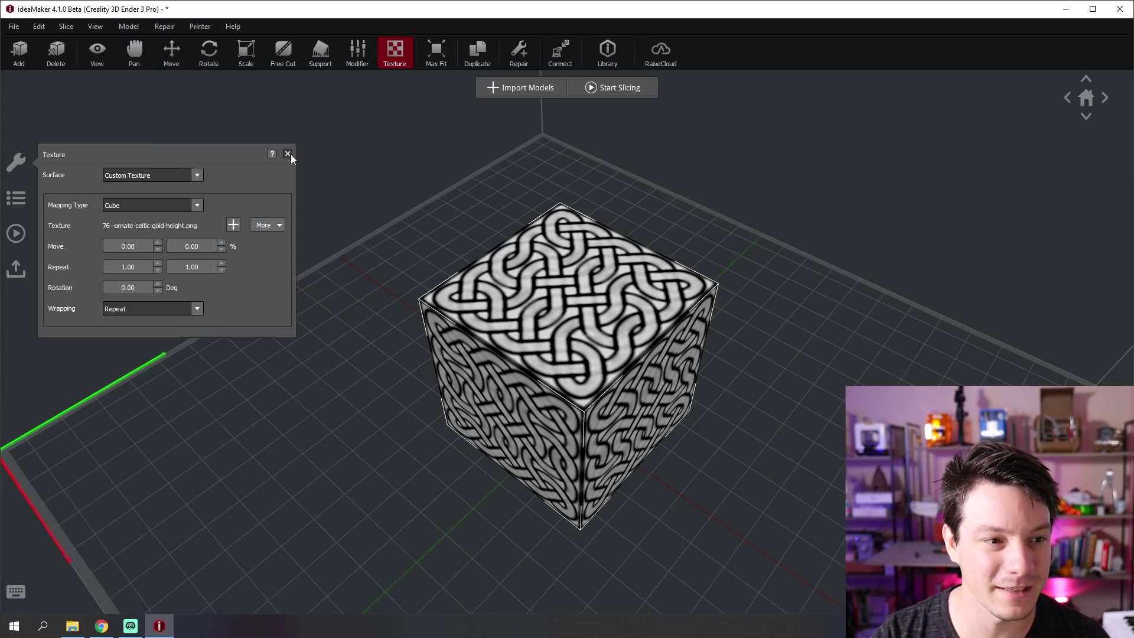
# Slice the textured cube with the Ender 3 Pro 0.16- Black Filament-export template, turning off thin wall detection.
pyautogui.click(287, 154)
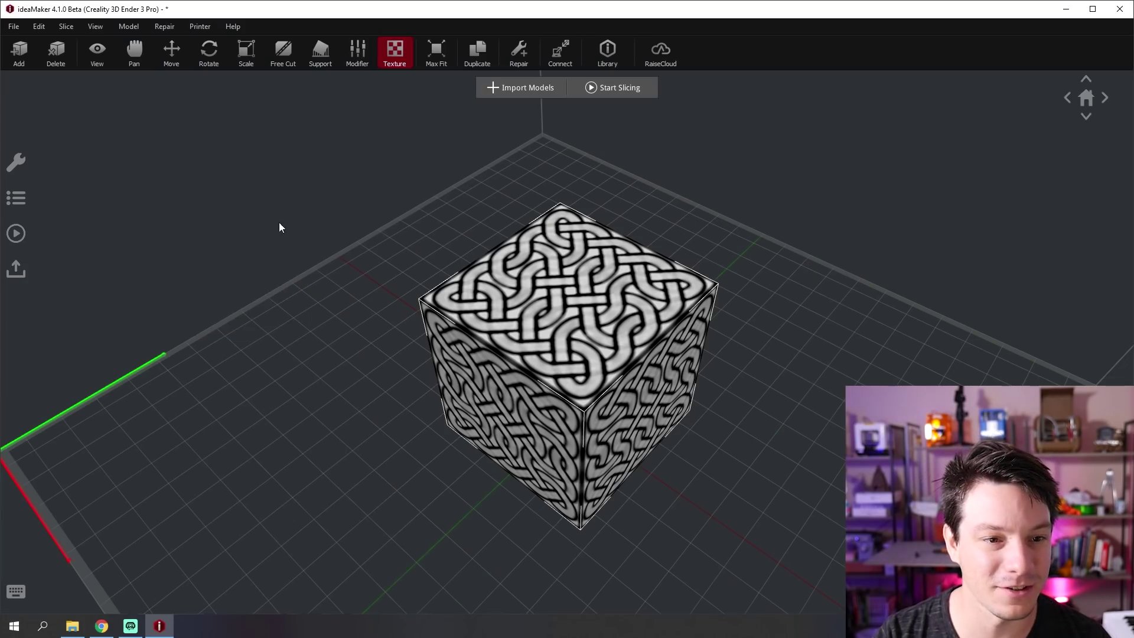
pyautogui.click(625, 88)
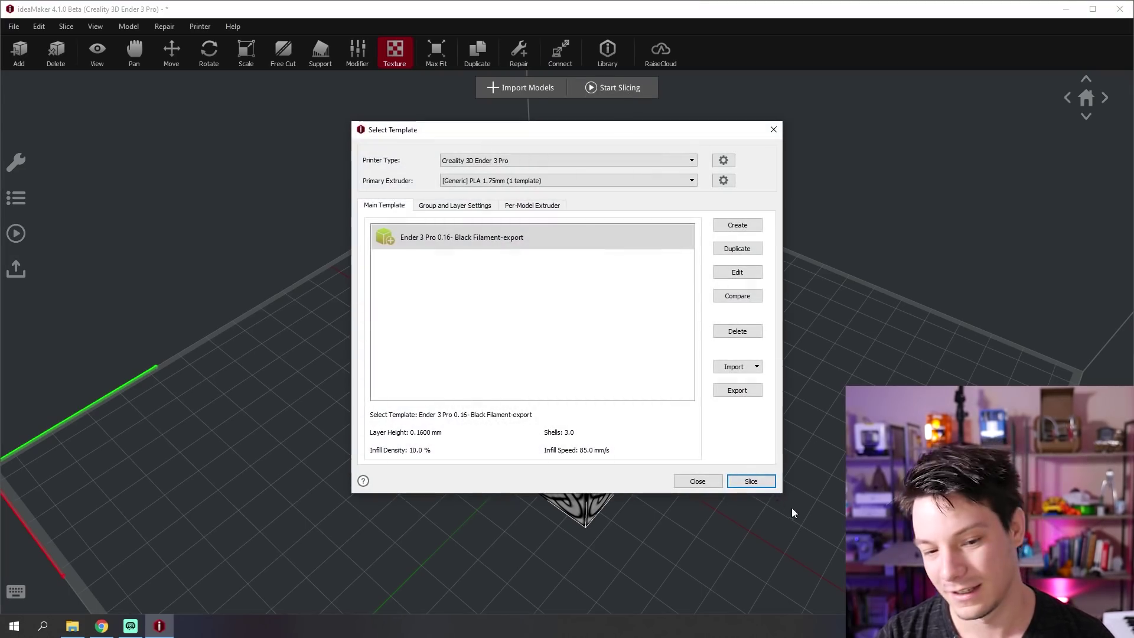
pyautogui.click(759, 482)
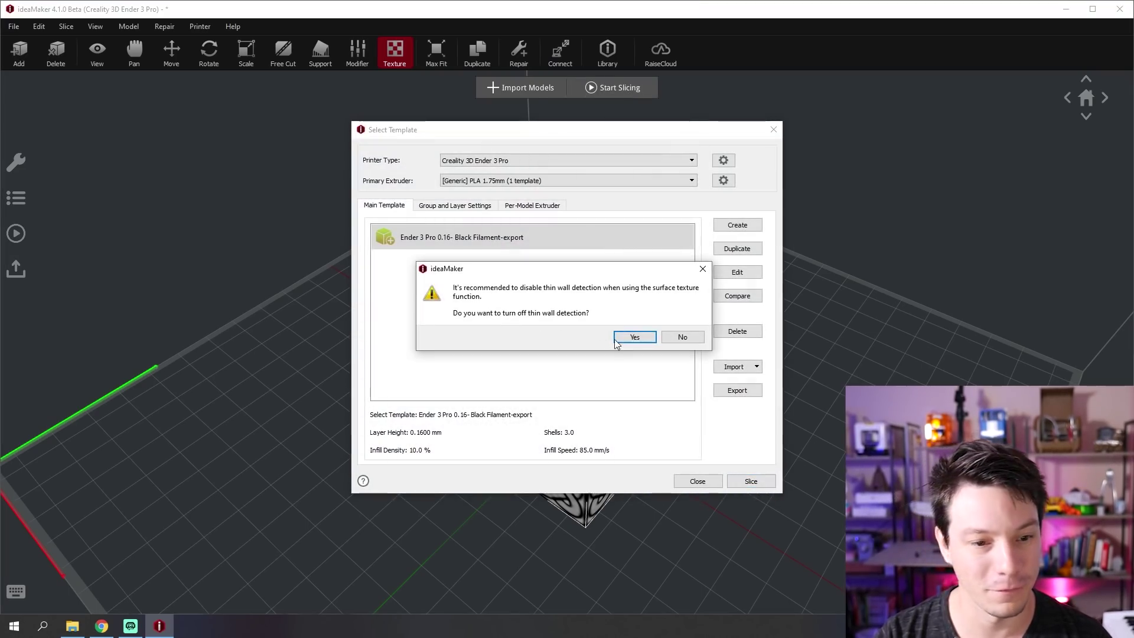
pyautogui.click(634, 337)
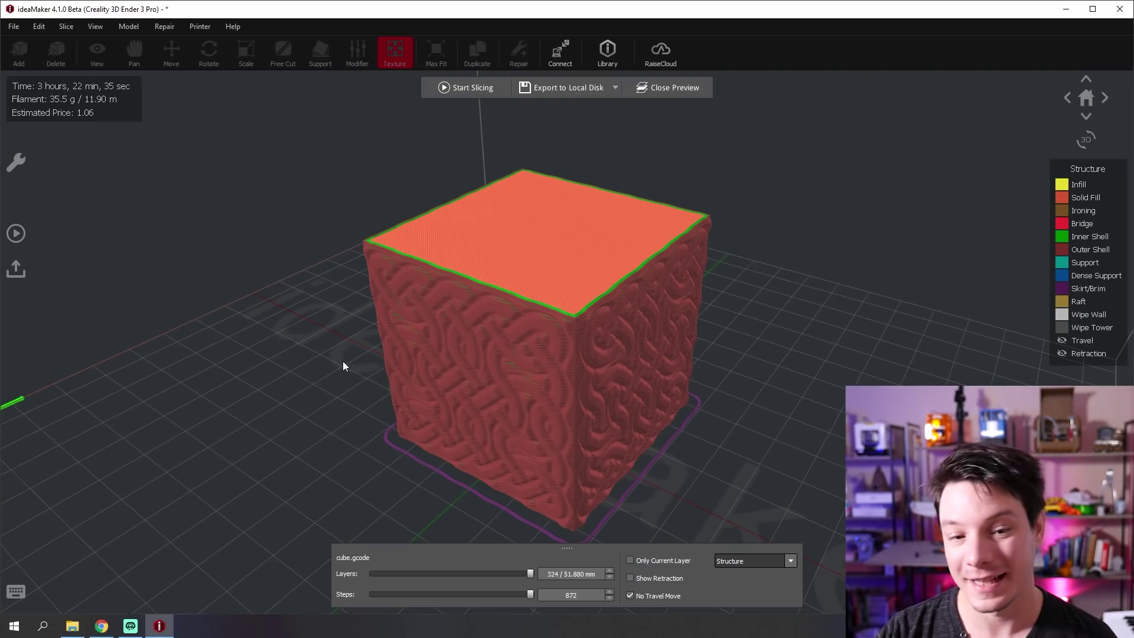
# Examine the texture relief on the sides of the sliced cube preview from several angles.
pyautogui.moveTo(319, 392); pyautogui.dragTo(342, 324)
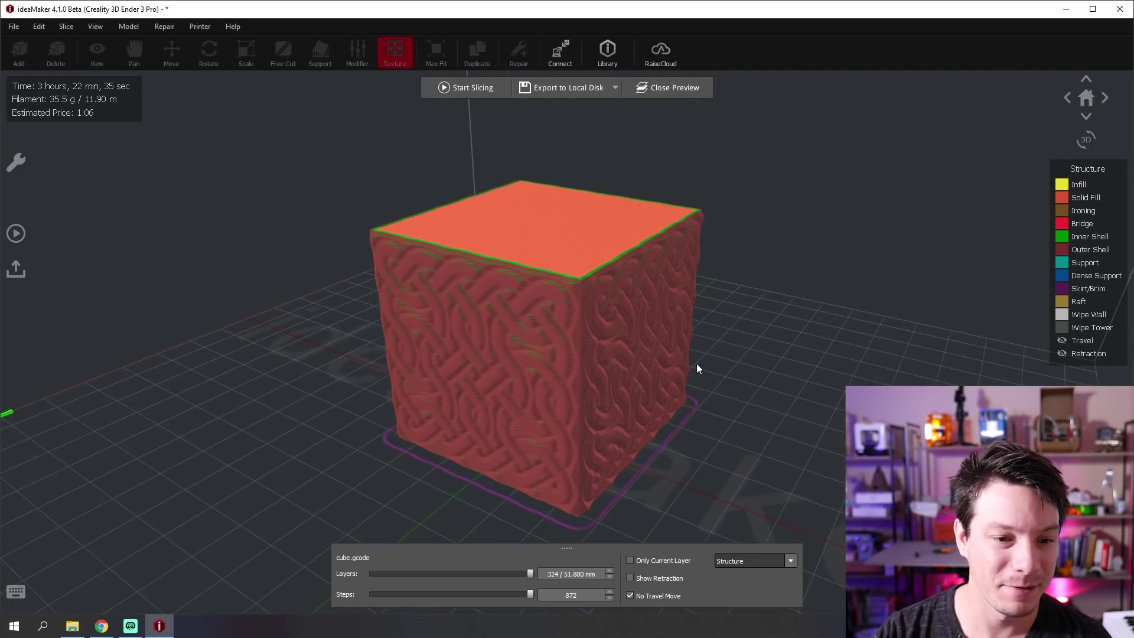
pyautogui.moveTo(697, 367); pyautogui.dragTo(602, 459)
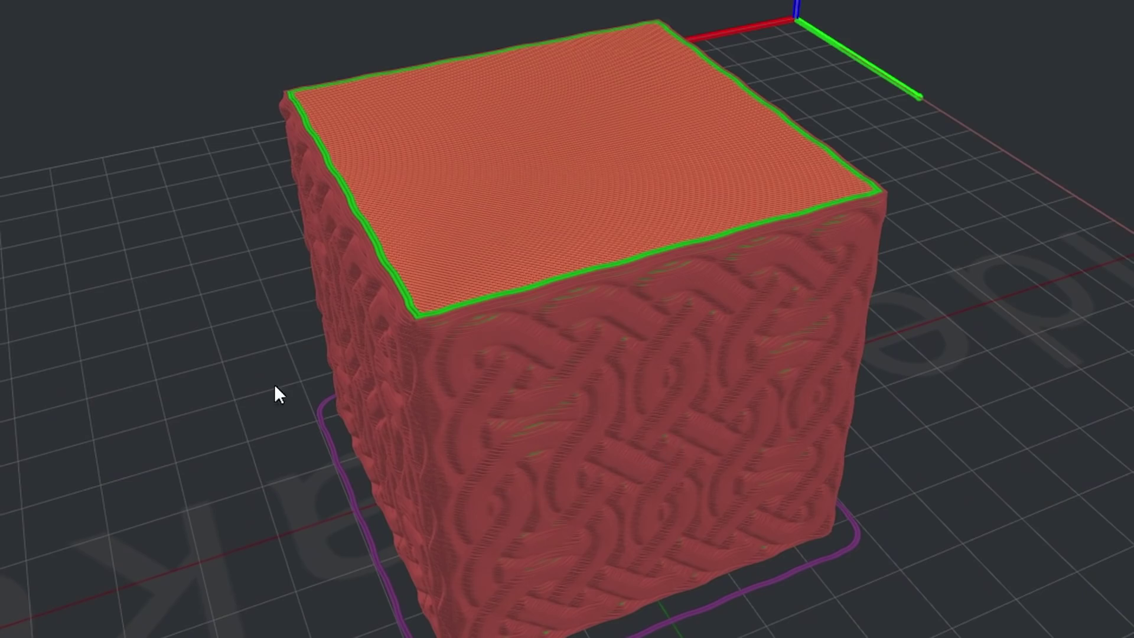
pyautogui.moveTo(274, 384); pyautogui.dragTo(512, 284)
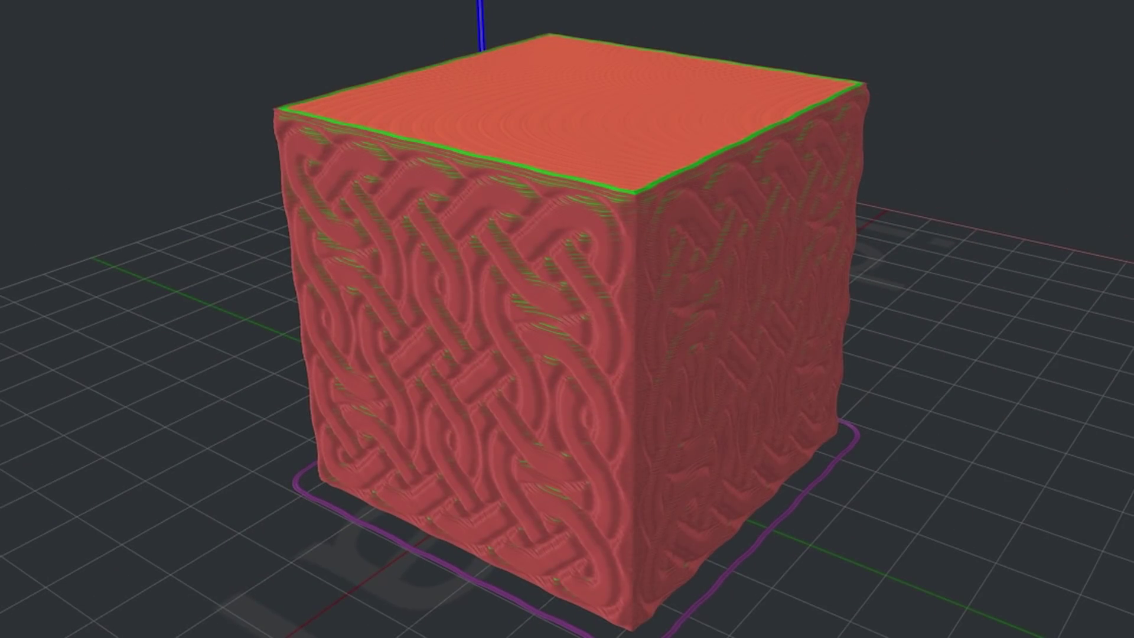
pyautogui.moveTo(59, 319); pyautogui.dragTo(301, 269)
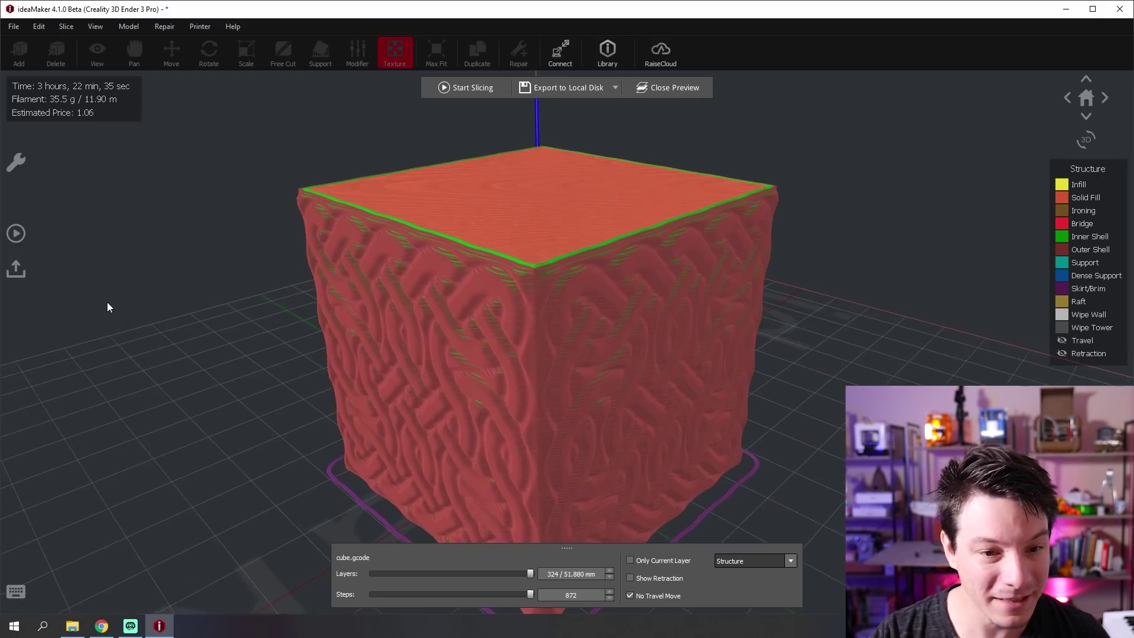
# Inspect the Celtic relief on the lower side walls of the sliced cube preview up close.
pyautogui.moveTo(106, 305); pyautogui.dragTo(388, 267)
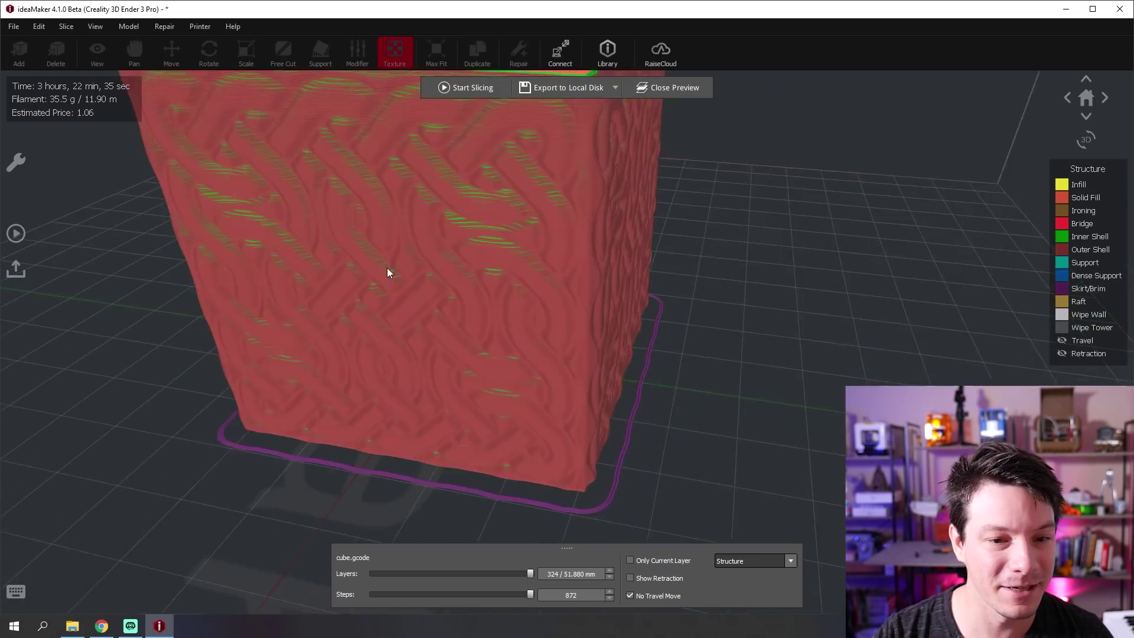
pyautogui.scroll(-5, 298, 285)
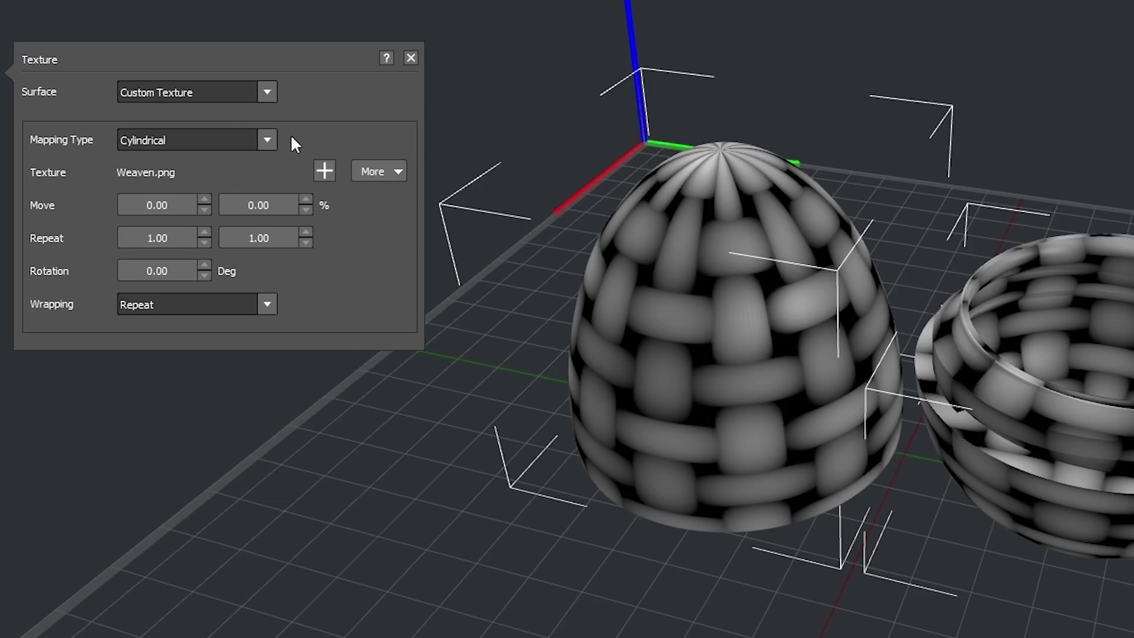
# Try the Cube mapping type for the Weaven.png texture on the egg halves and check the pattern from another angle.
pyautogui.click(276, 134)
pyautogui.click(134, 208)
pyautogui.moveTo(307, 425); pyautogui.dragTo(618, 591, button='right')
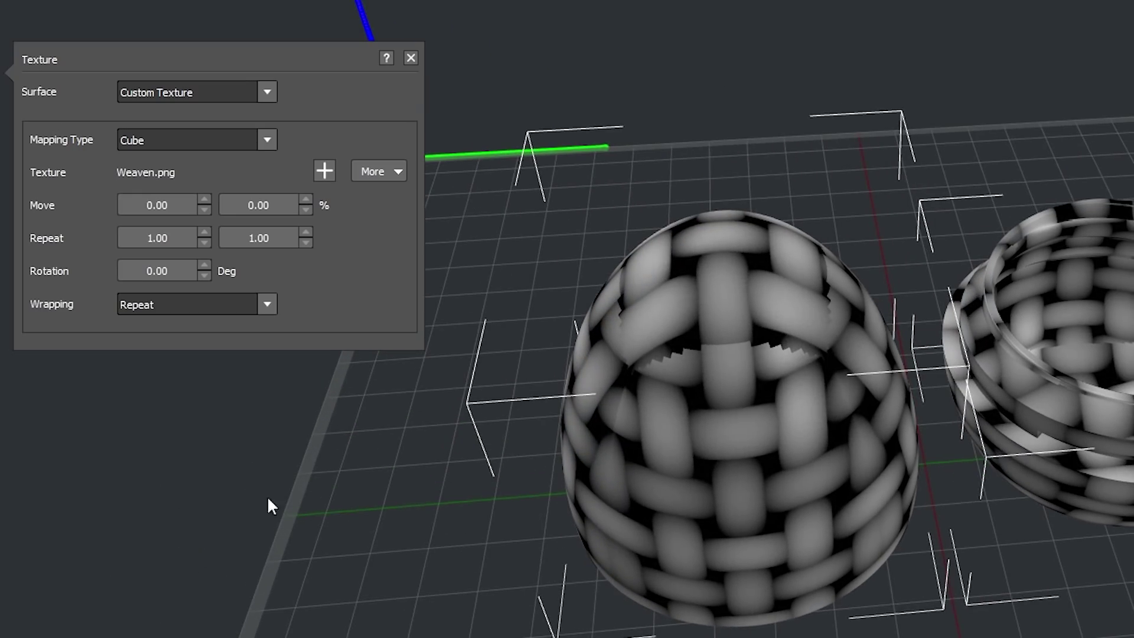
pyautogui.moveTo(268, 501); pyautogui.dragTo(192, 472, button='right')
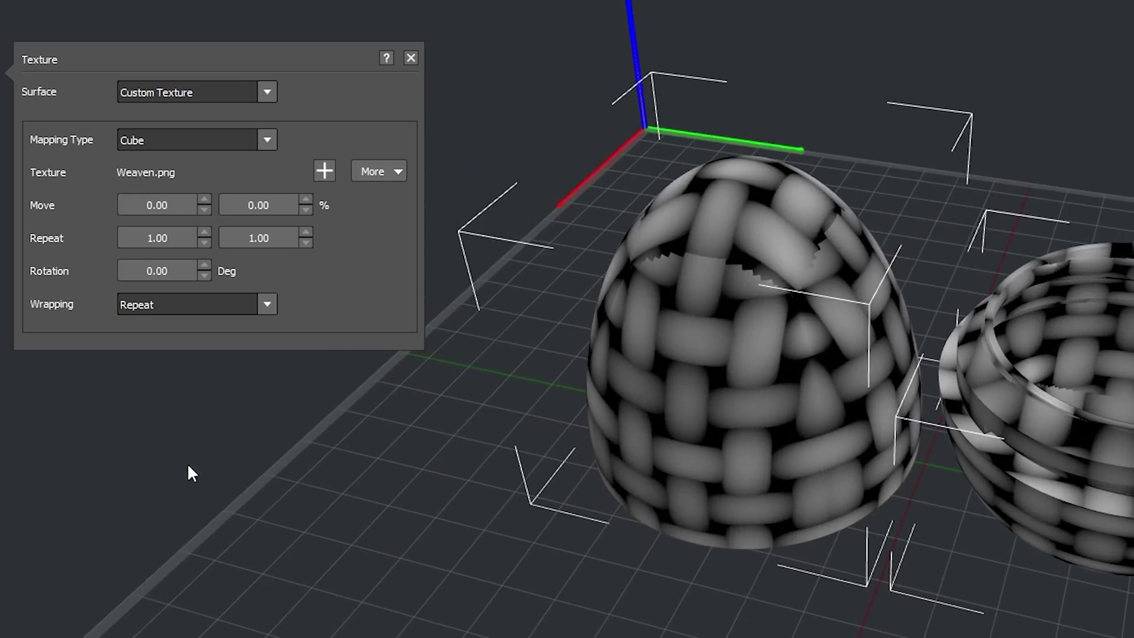
# Try the Spherical mapping type on the woven egg halves to compare the pattern.
pyautogui.click(203, 140)
pyautogui.click(156, 185)
pyautogui.moveTo(405, 400); pyautogui.dragTo(379, 401, button='right')
# Return the weave texture's mapping type to Cylindrical and examine how it wraps both egg halves.
pyautogui.click(187, 141)
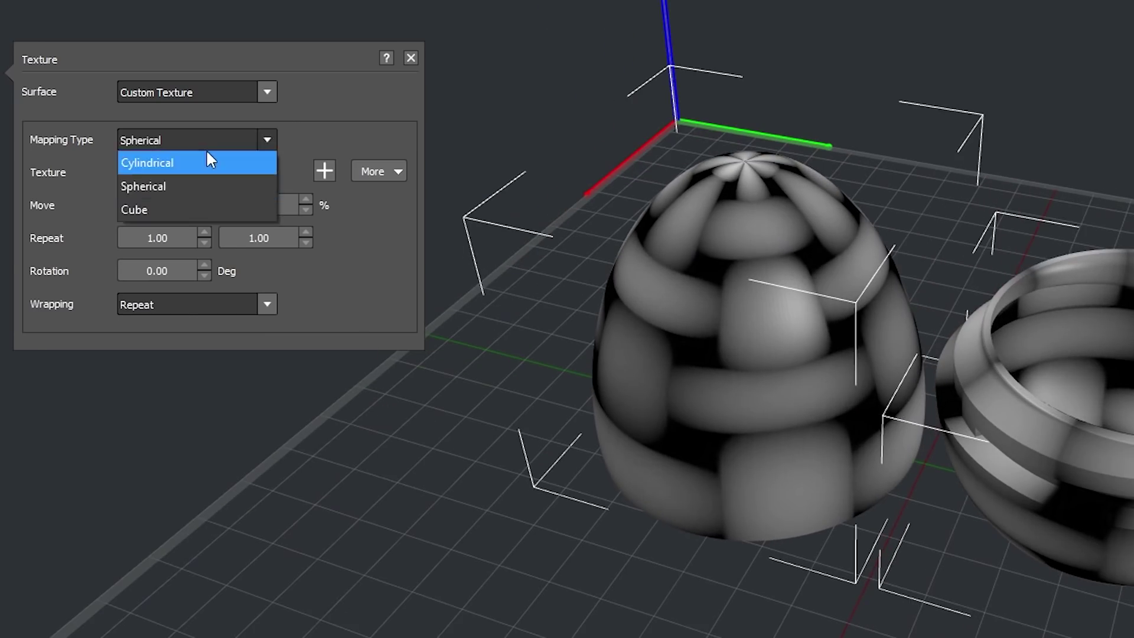
pyautogui.click(207, 156)
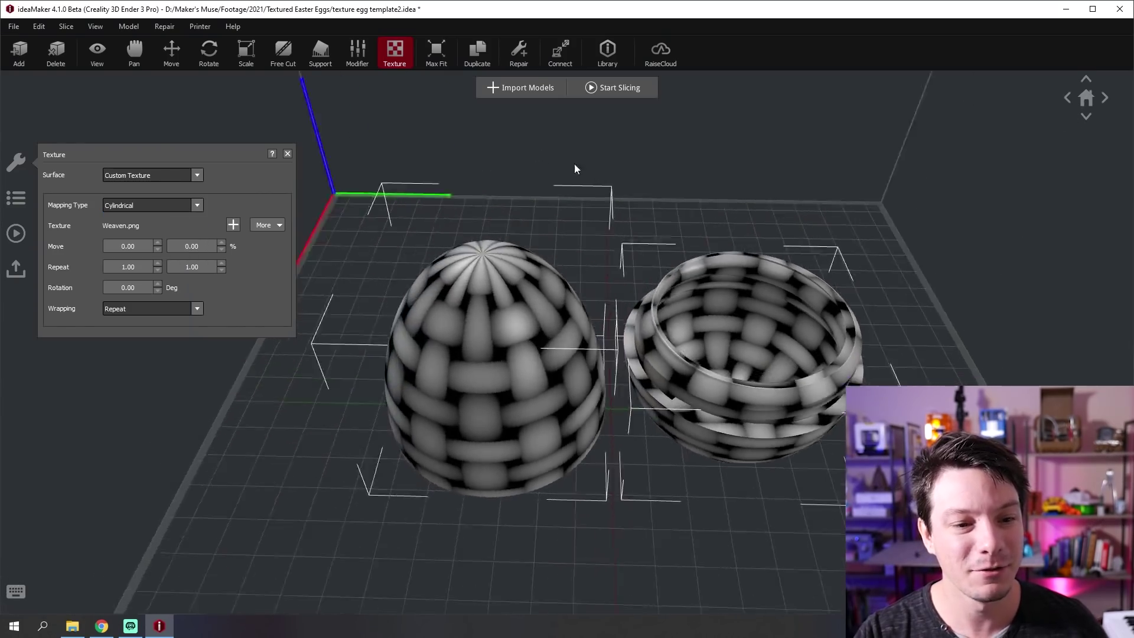
pyautogui.moveTo(576, 170); pyautogui.dragTo(258, 536, button='right')
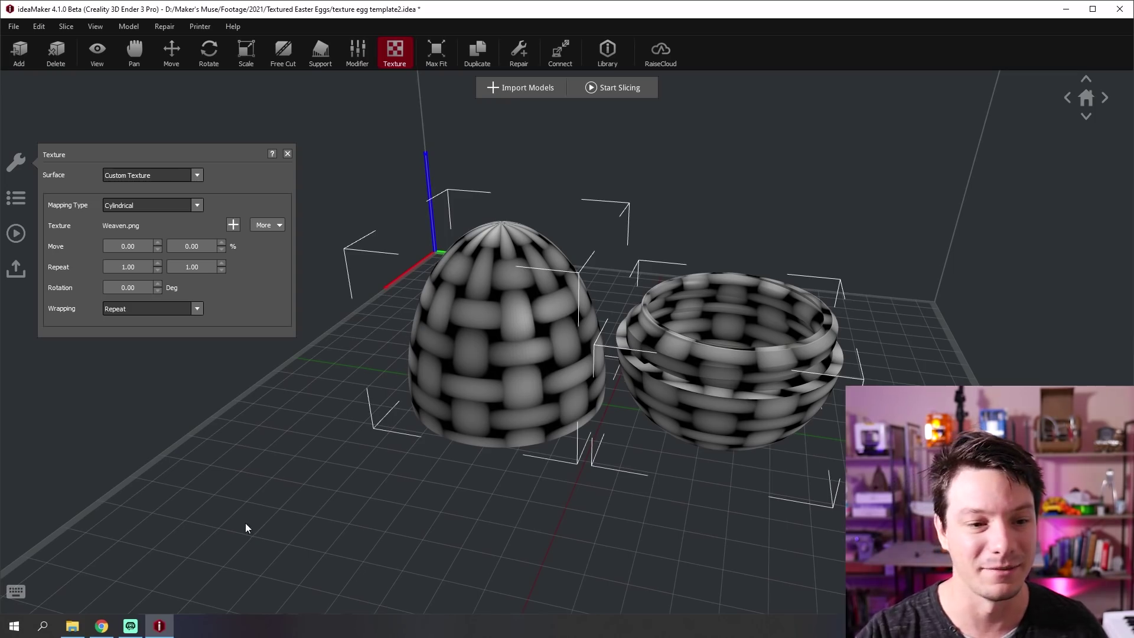
pyautogui.moveTo(312, 432); pyautogui.dragTo(309, 360, button='right')
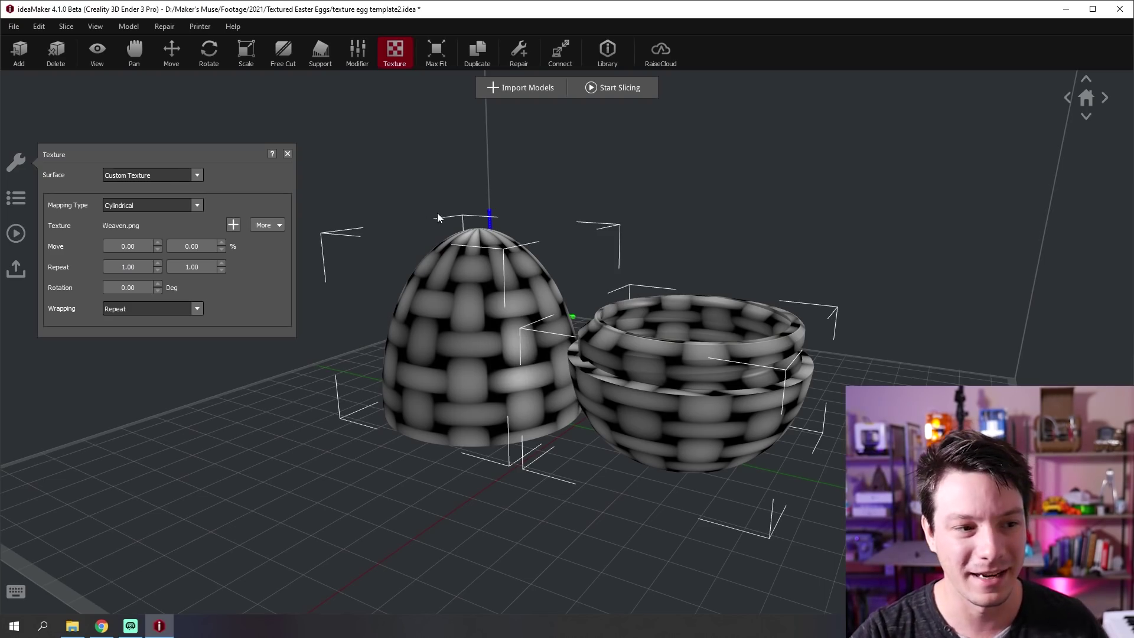
pyautogui.moveTo(437, 213); pyautogui.dragTo(537, 257, button='right')
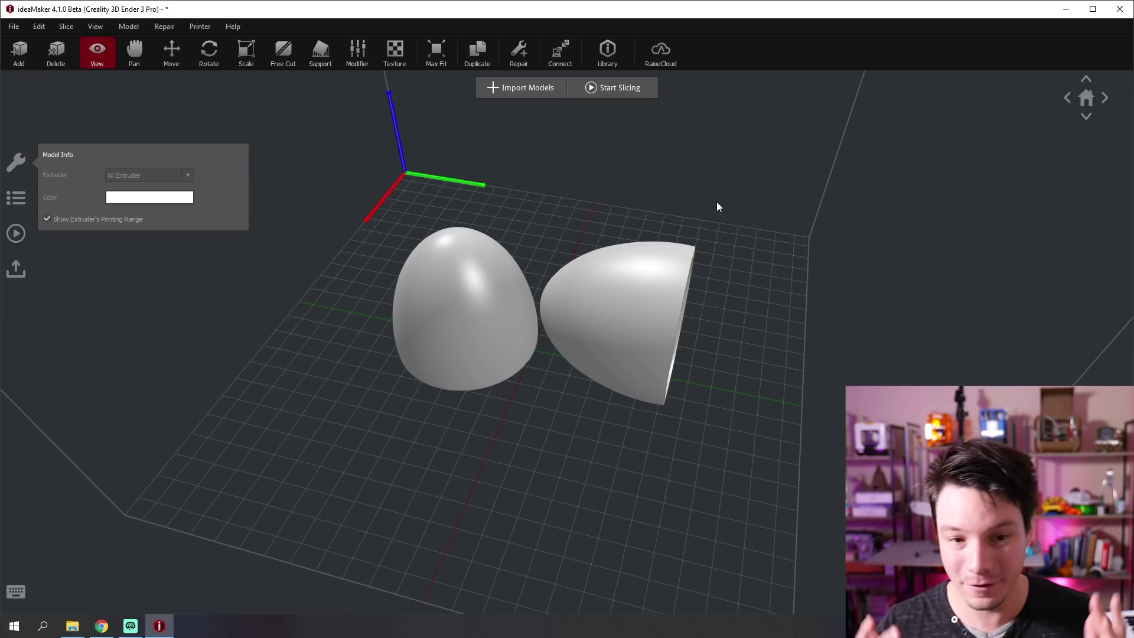
# Rotate the egg half lying on its side by -90° about the X axis so it stands upright, then deselect it.
pyautogui.moveTo(564, 367); pyautogui.dragTo(297, 476)
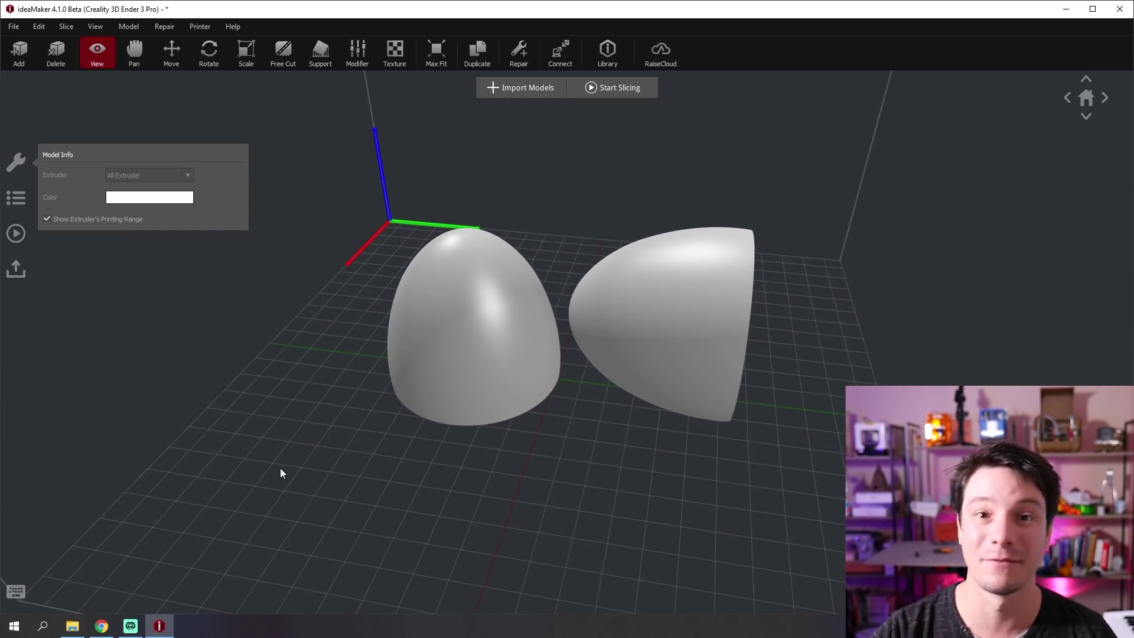
pyautogui.click(688, 381)
pyautogui.moveTo(688, 381); pyautogui.dragTo(684, 367)
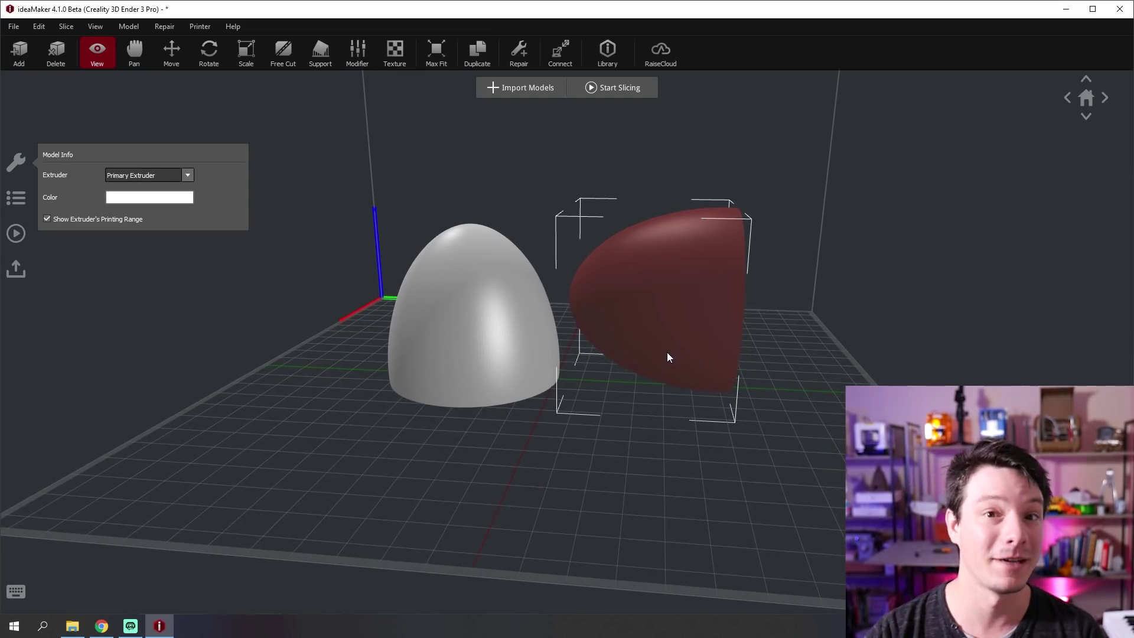
pyautogui.moveTo(423, 369); pyautogui.dragTo(741, 329)
pyautogui.click(741, 329)
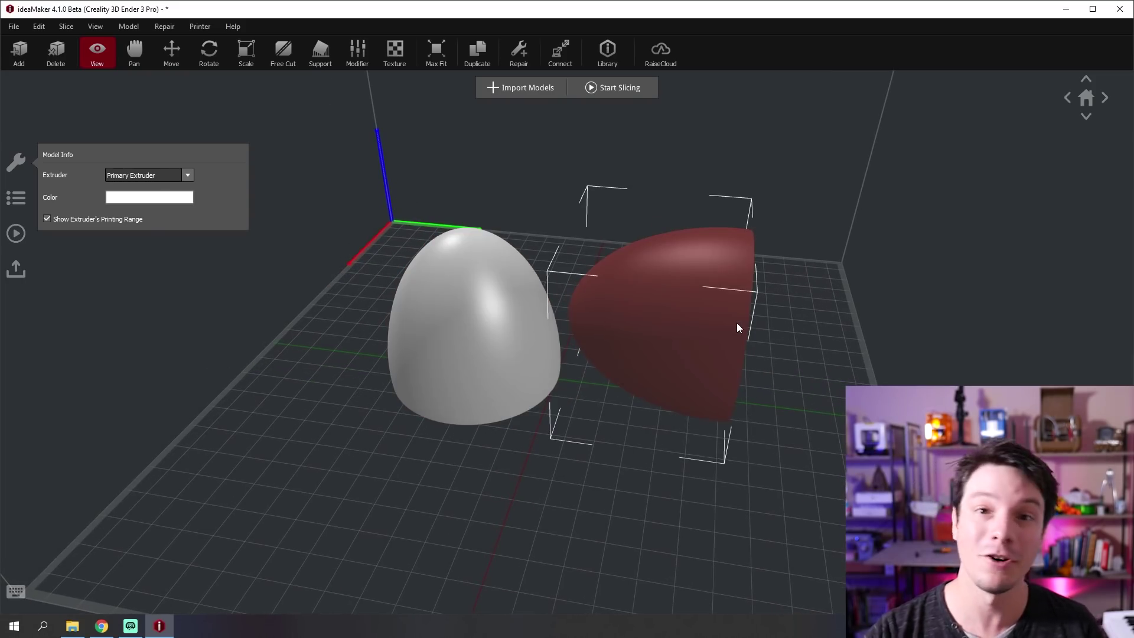
pyautogui.click(208, 53)
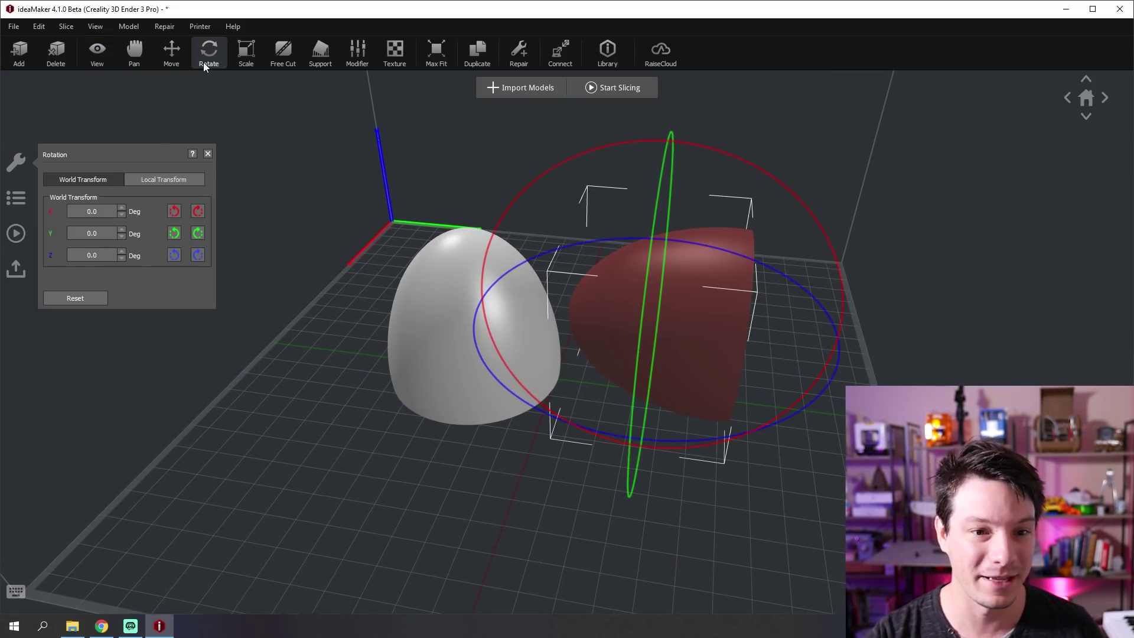
pyautogui.click(175, 211)
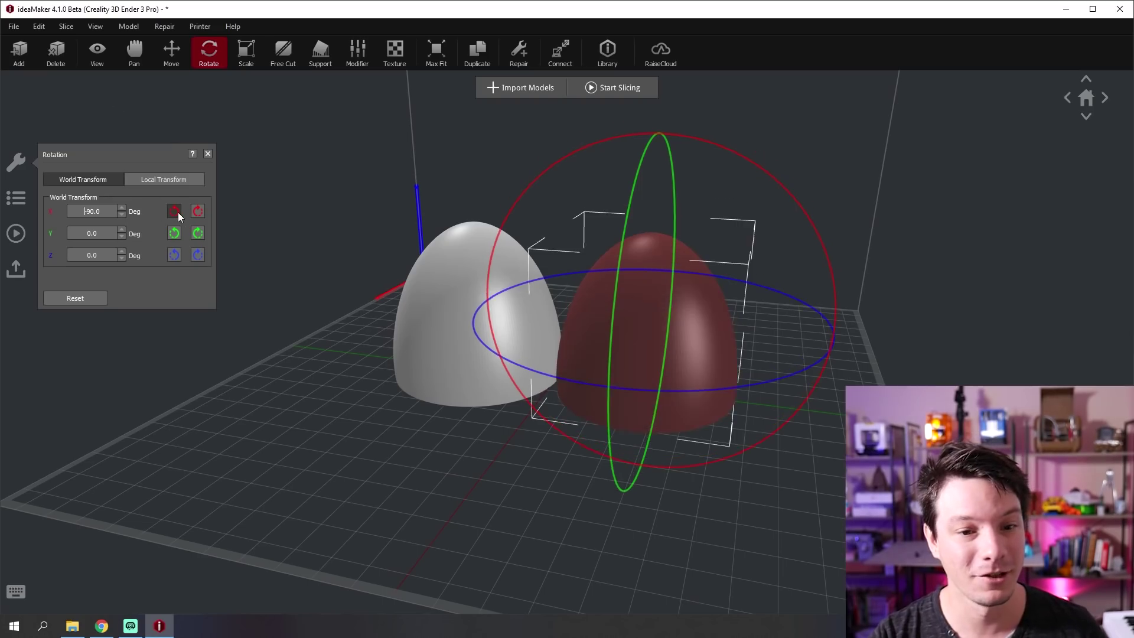
pyautogui.click(208, 154)
pyautogui.rightClick(232, 157)
pyautogui.press('Escape')
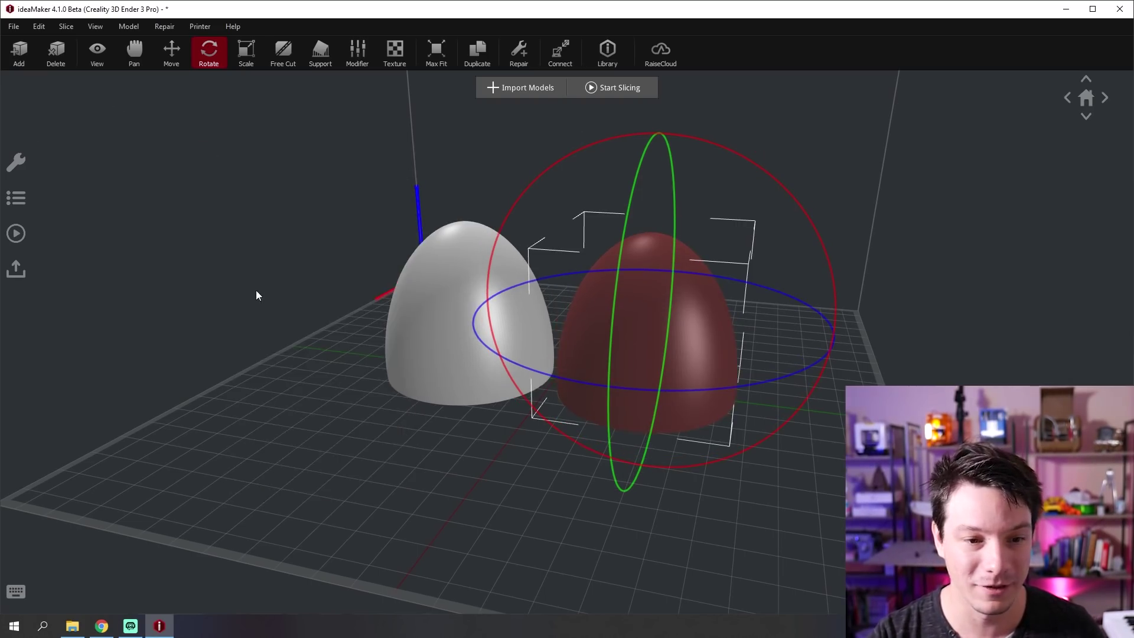
pyautogui.click(255, 320)
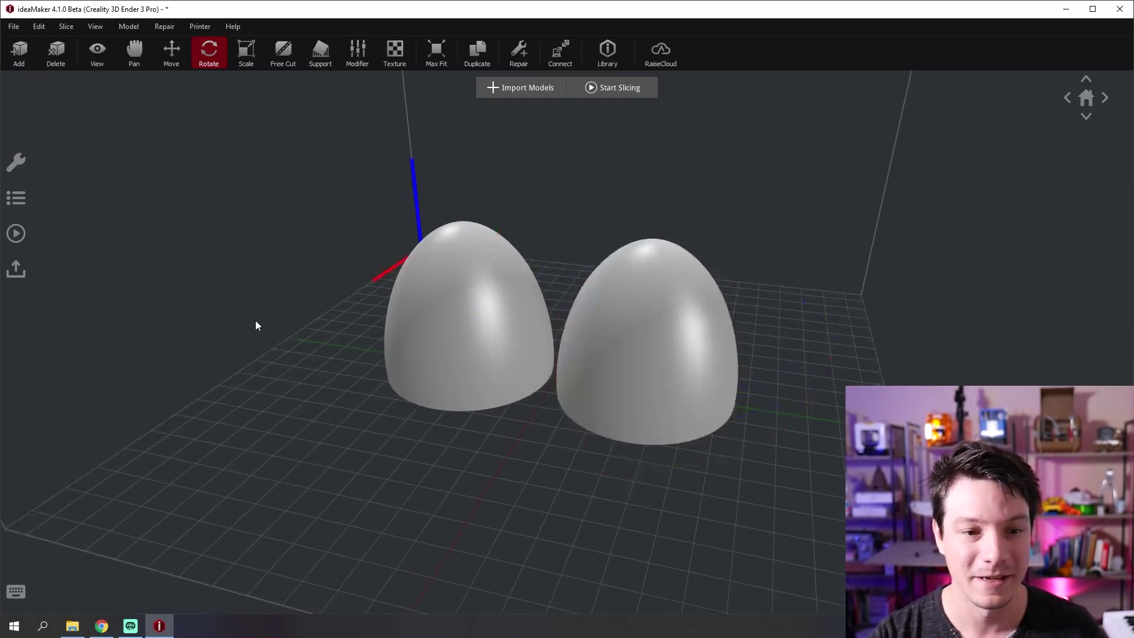
# Apply the custom texture 76--ornate-celtic-gold-height.png to both egg halves with Cylindrical mapping and check how it wraps around each one.
pyautogui.click(397, 67)
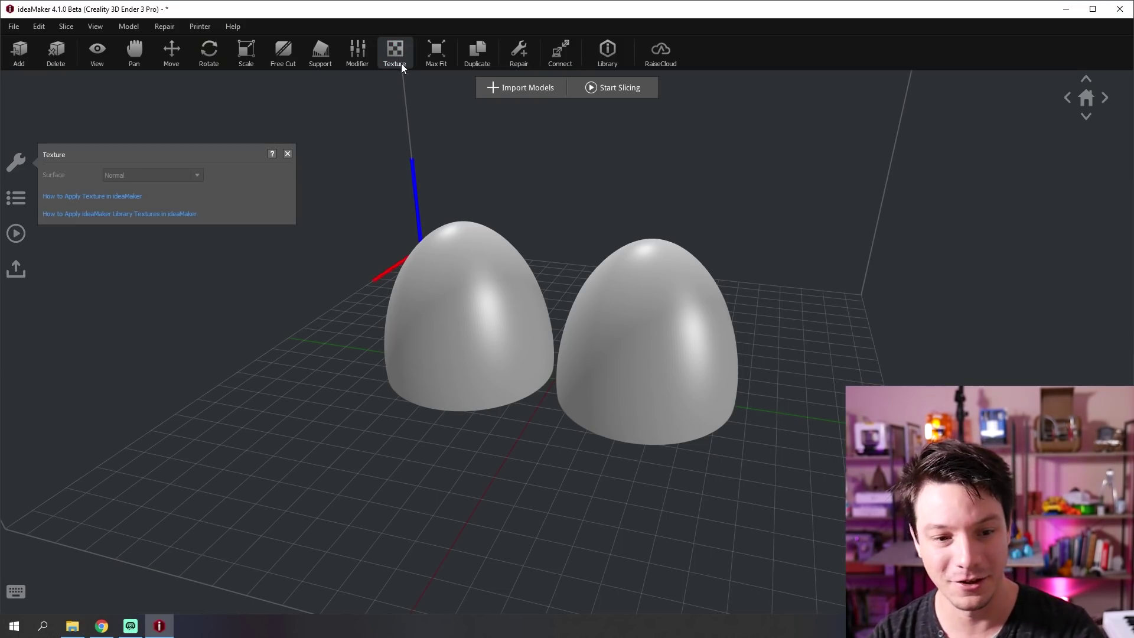
pyautogui.hotkey('ctrl', 'a')
pyautogui.click(171, 173)
pyautogui.click(180, 219)
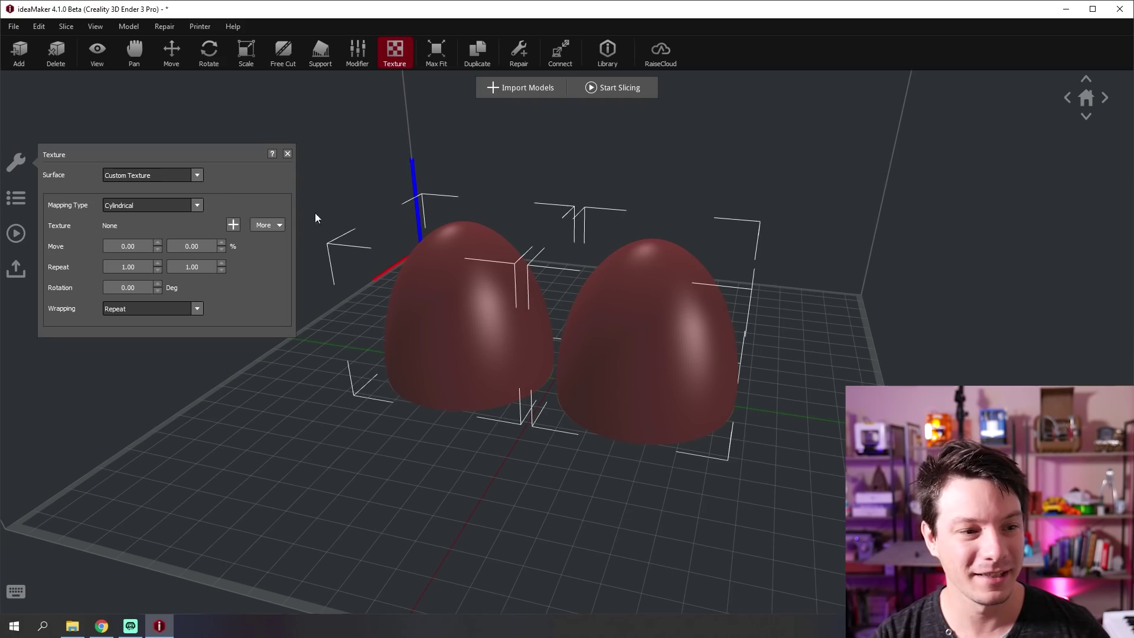
pyautogui.click(270, 224)
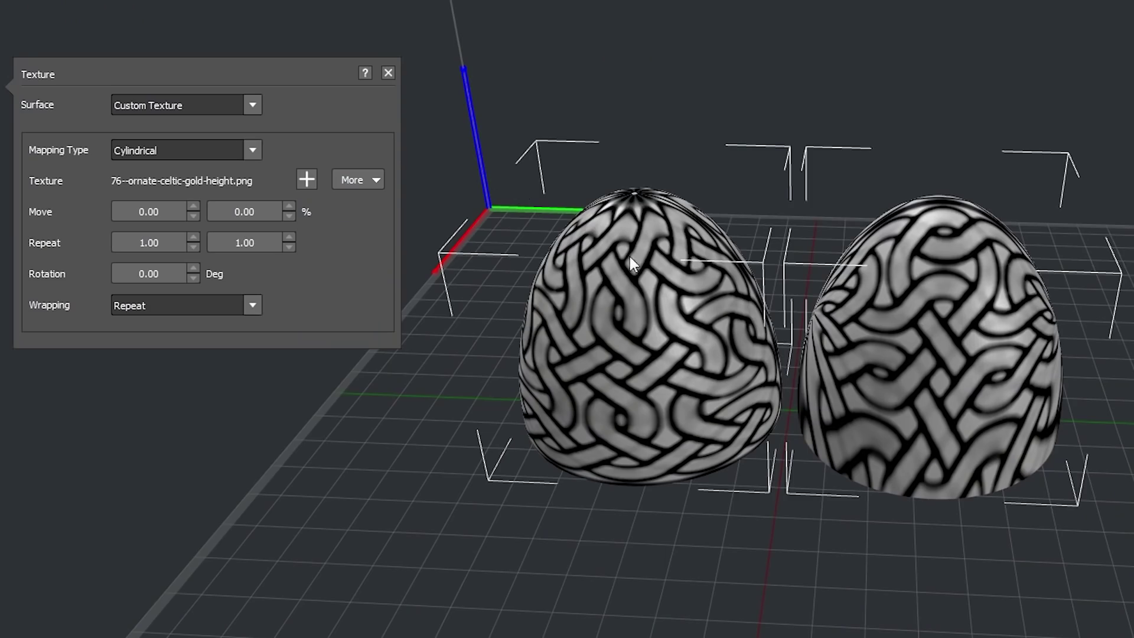
pyautogui.moveTo(630, 257); pyautogui.dragTo(417, 548, button='middle')
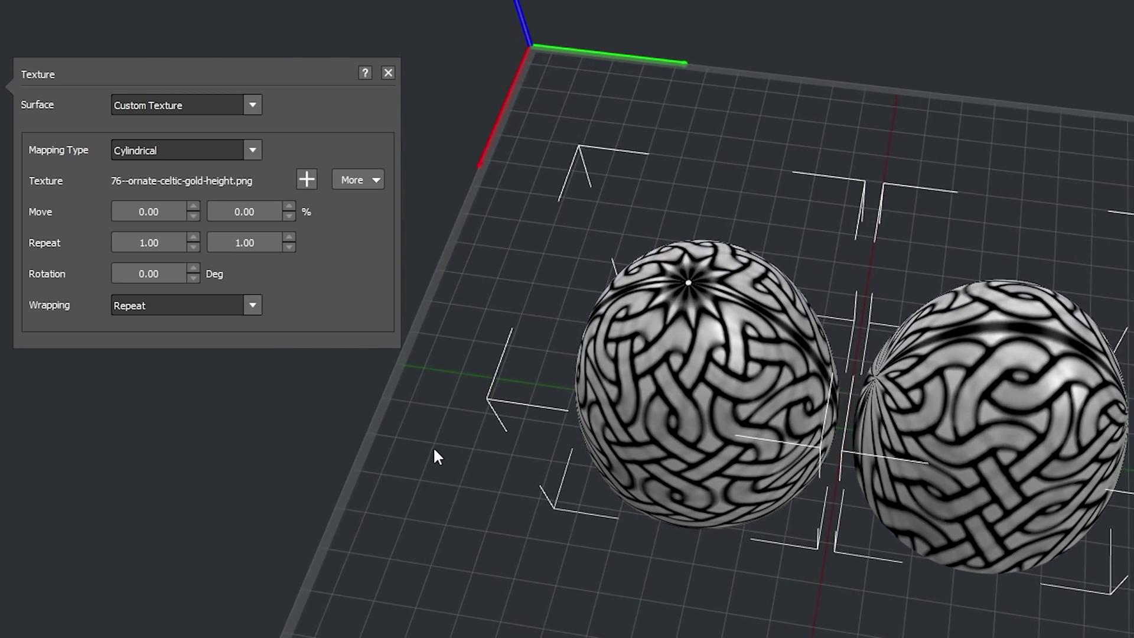
pyautogui.moveTo(434, 450); pyautogui.dragTo(778, 464, button='middle')
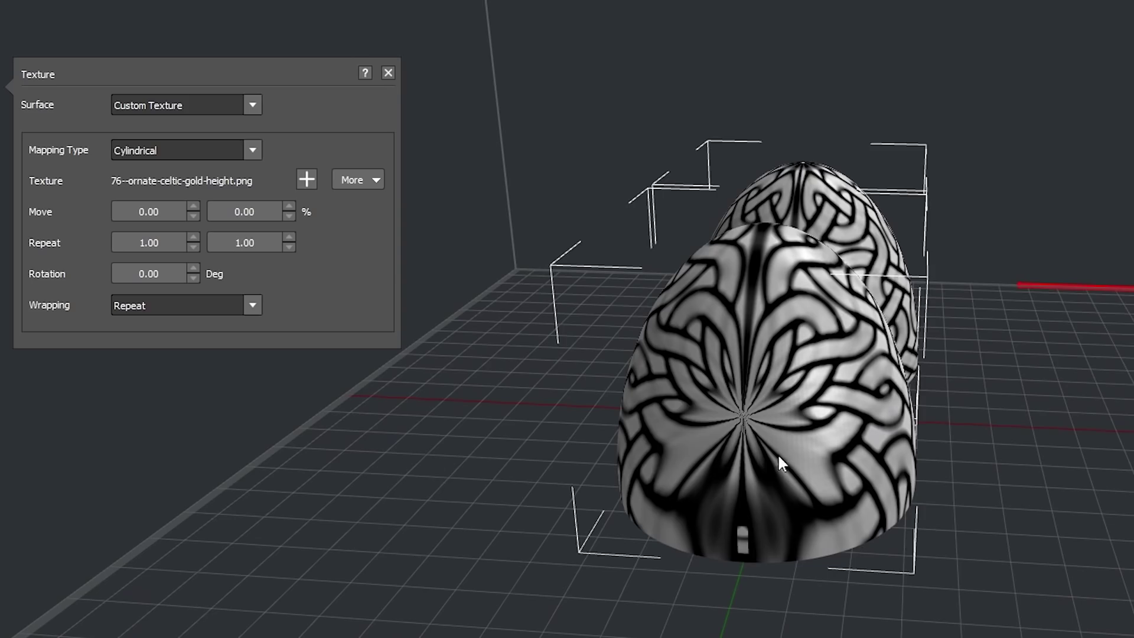
pyautogui.moveTo(735, 385); pyautogui.dragTo(471, 466, button='middle')
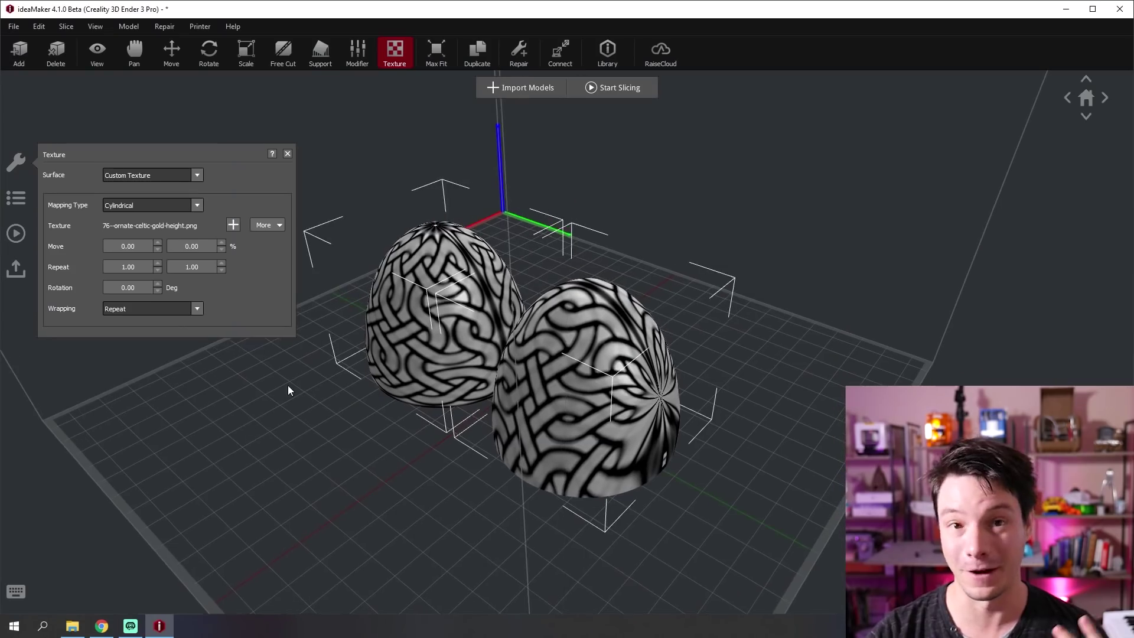
pyautogui.moveTo(292, 388); pyautogui.dragTo(248, 331, button='middle')
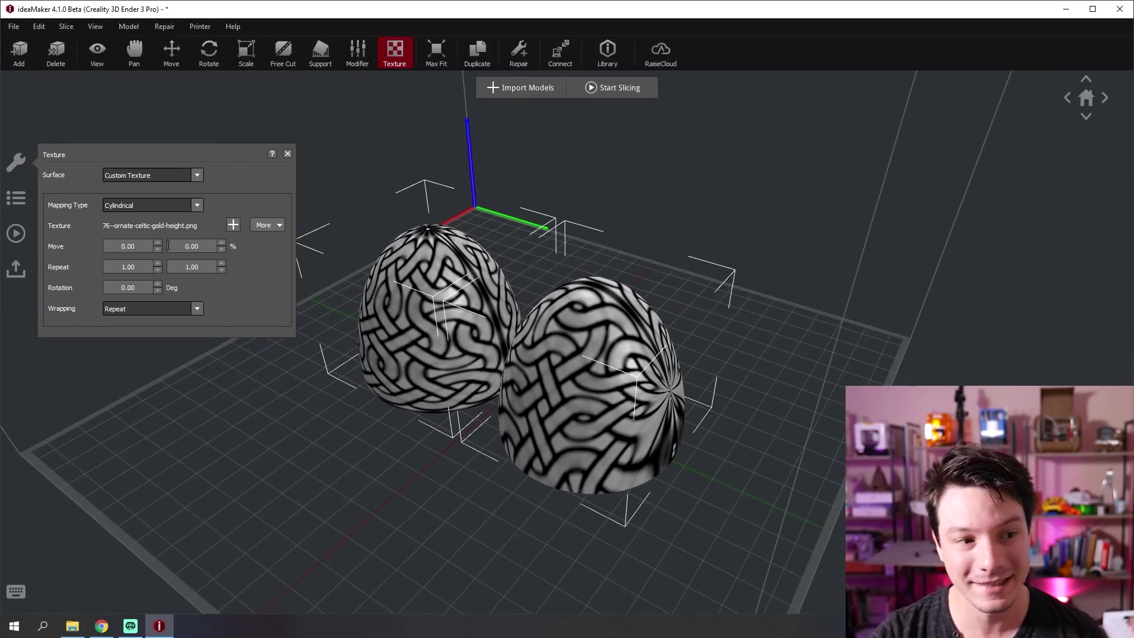
# Try shifting the Celtic texture with the first Move value, then return it to 0.00%.
pyautogui.click(123, 247)
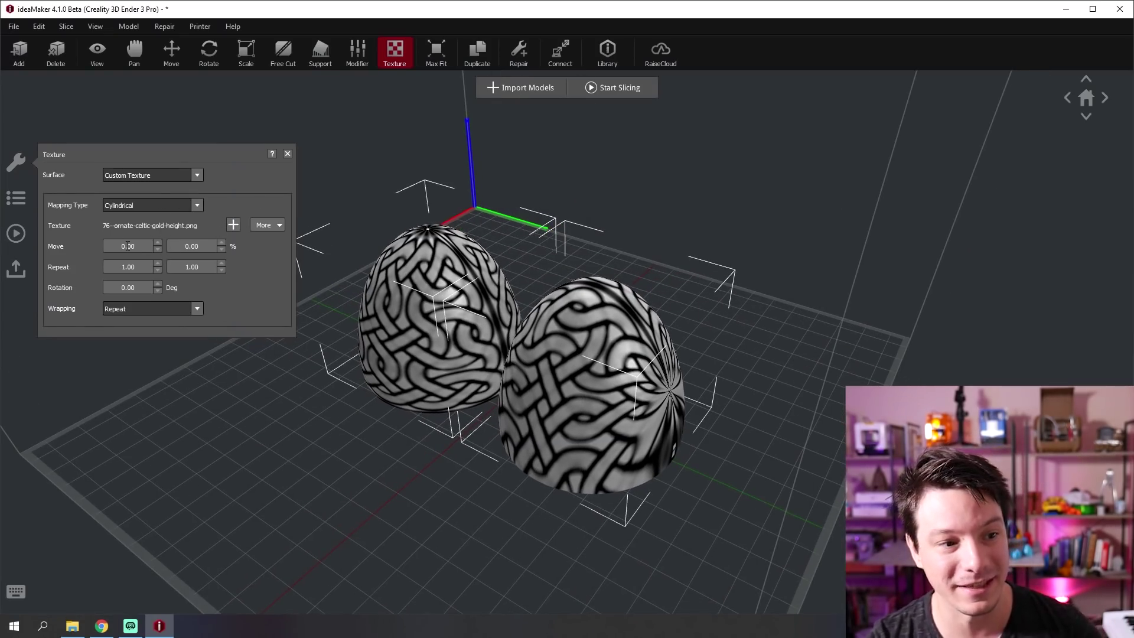
pyautogui.click(159, 244)
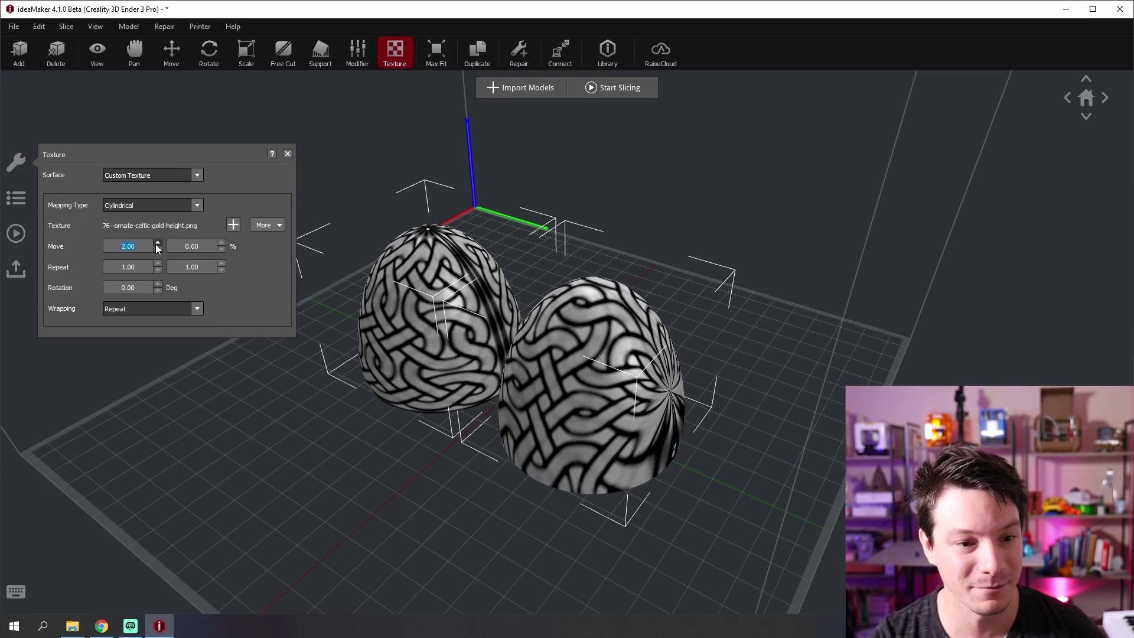
pyautogui.click(158, 244)
pyautogui.click(160, 248)
pyautogui.click(160, 248)
pyautogui.click(160, 248)
pyautogui.click(160, 248)
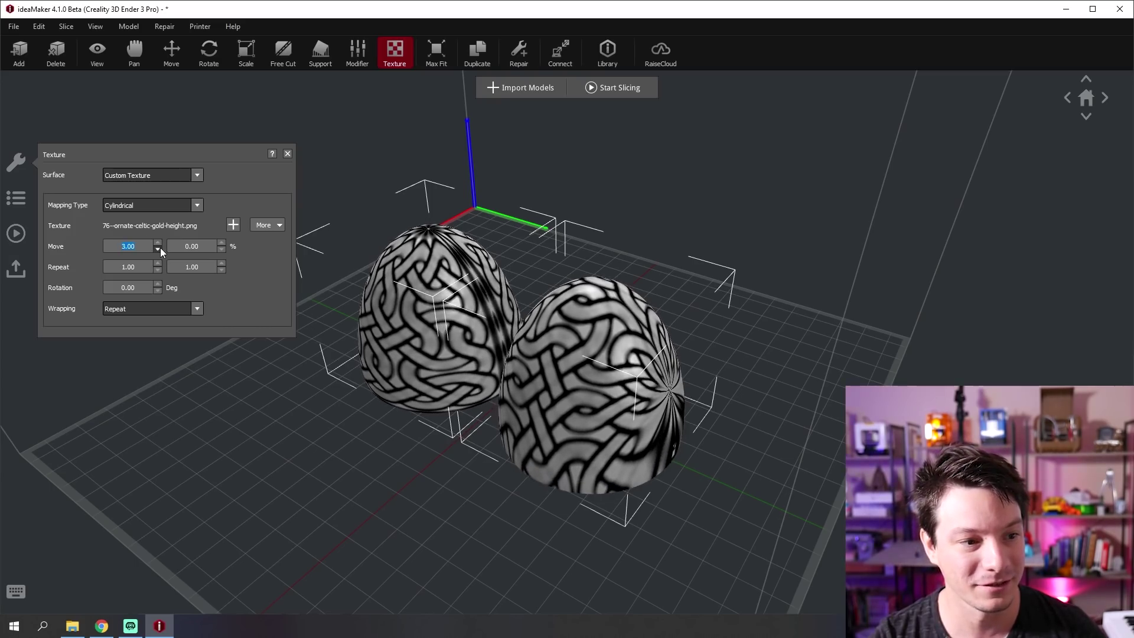
pyautogui.click(160, 248)
pyautogui.click(160, 248)
# Try the second Move value up to 11.00% on the Celtic texture, then return it to 0.00%.
pyautogui.click(219, 243)
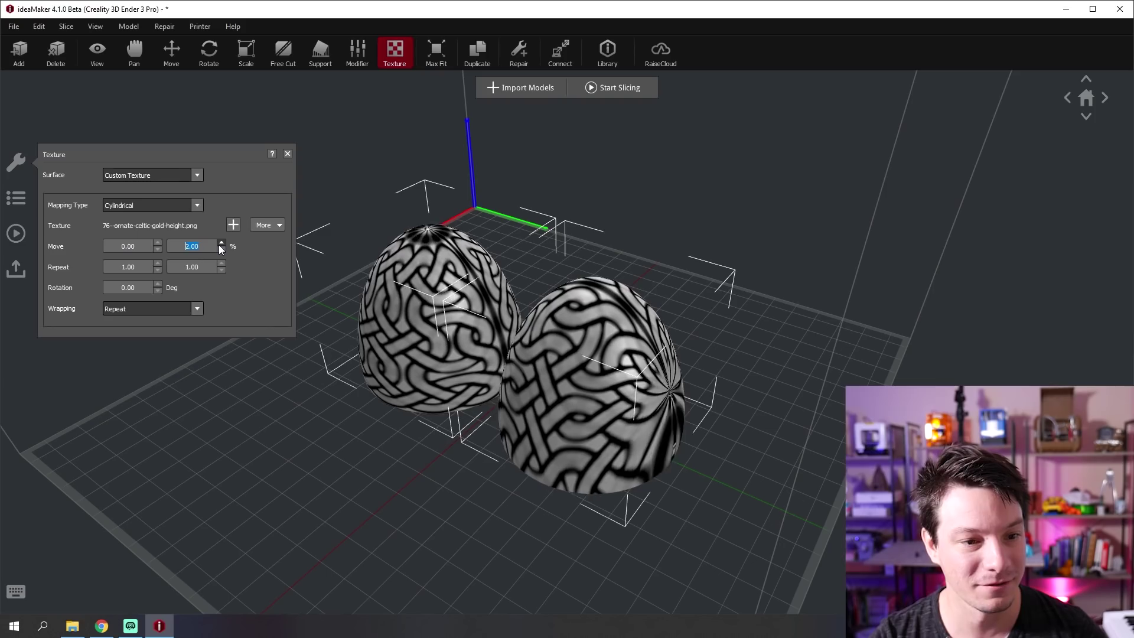
pyautogui.click(219, 243)
pyautogui.click(218, 244)
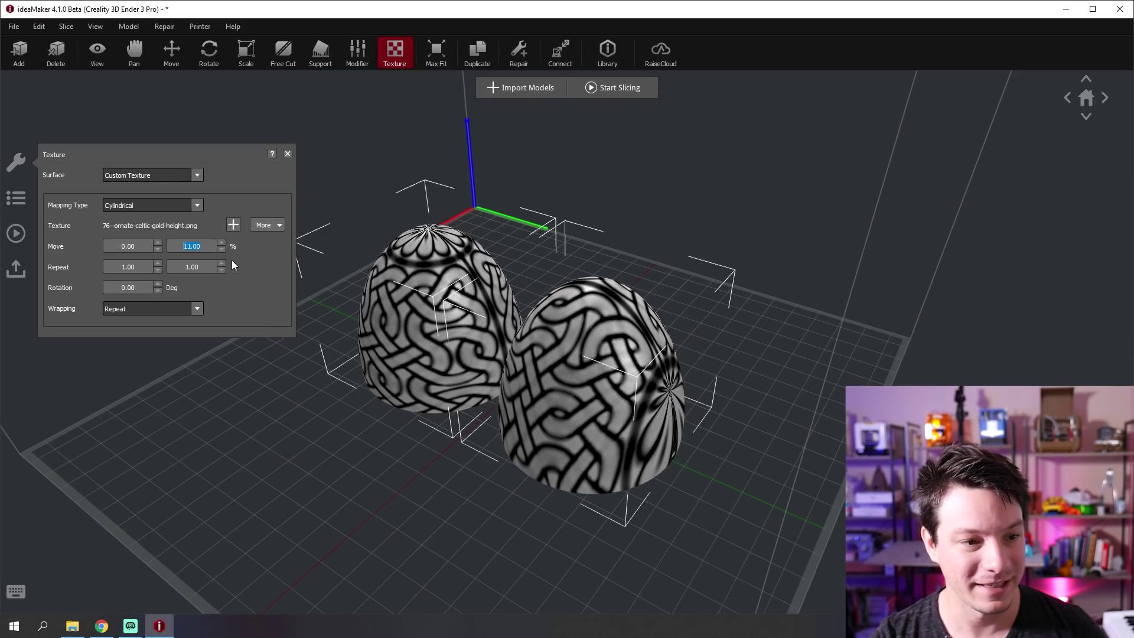
pyautogui.click(222, 249)
pyautogui.click(222, 249)
pyautogui.click(221, 249)
# Increase the Celtic texture's rotation to about 32 degrees on both egg halves.
pyautogui.click(158, 285)
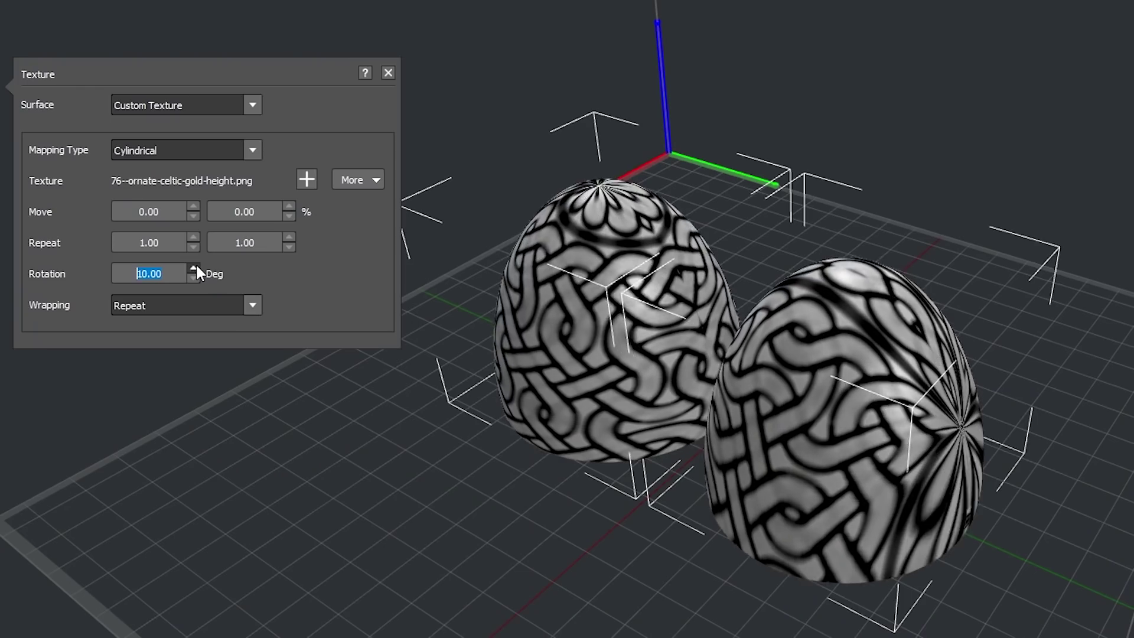
pyautogui.click(158, 285)
pyautogui.click(158, 285)
pyautogui.click(193, 269)
pyautogui.click(194, 269)
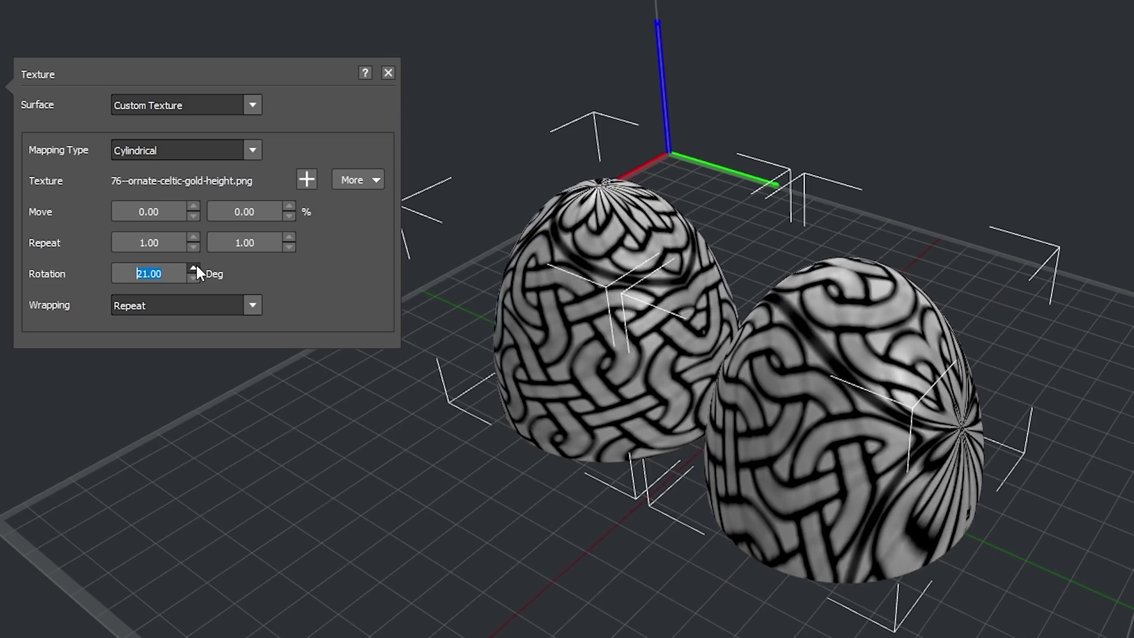
pyautogui.click(193, 269)
pyautogui.click(193, 269)
pyautogui.click(193, 269)
pyautogui.click(194, 269)
pyautogui.click(194, 268)
pyautogui.click(194, 269)
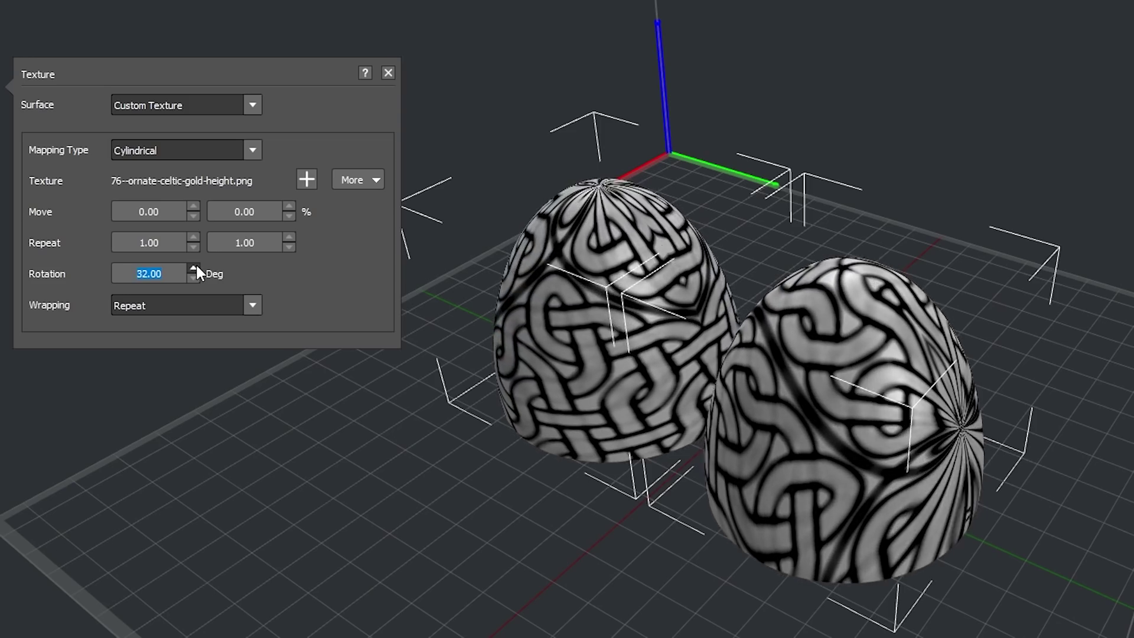
pyautogui.click(194, 269)
pyautogui.click(194, 269)
pyautogui.moveTo(467, 520); pyautogui.dragTo(442, 559, button='middle')
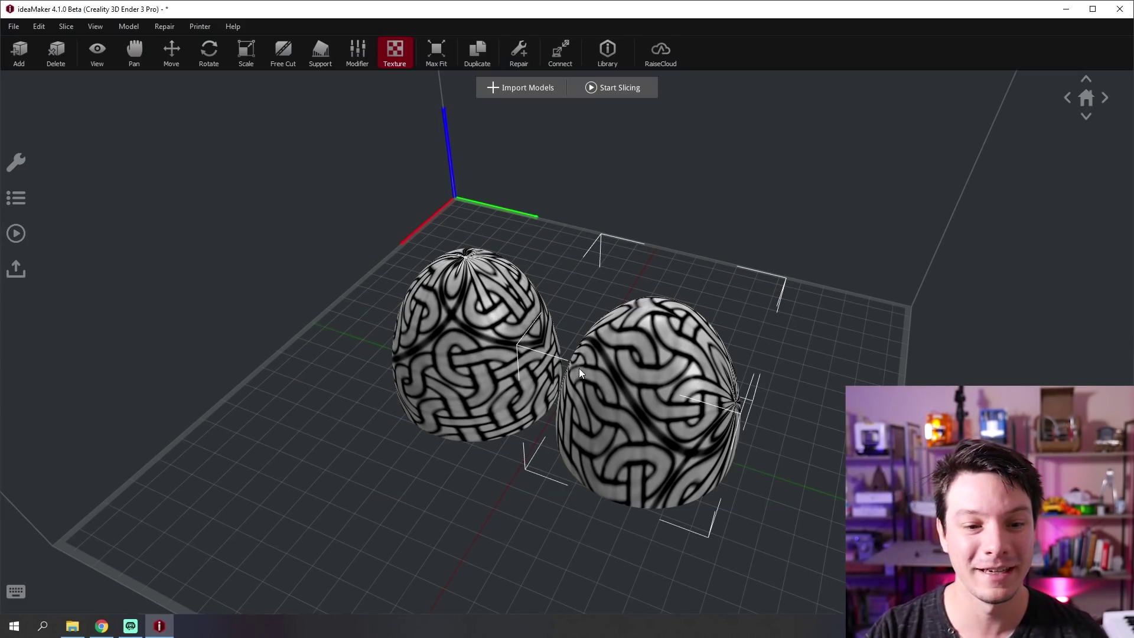
# Open the texture egg template2.idea project and inspect the weave relief in its sliced preview.
pyautogui.click(13, 26)
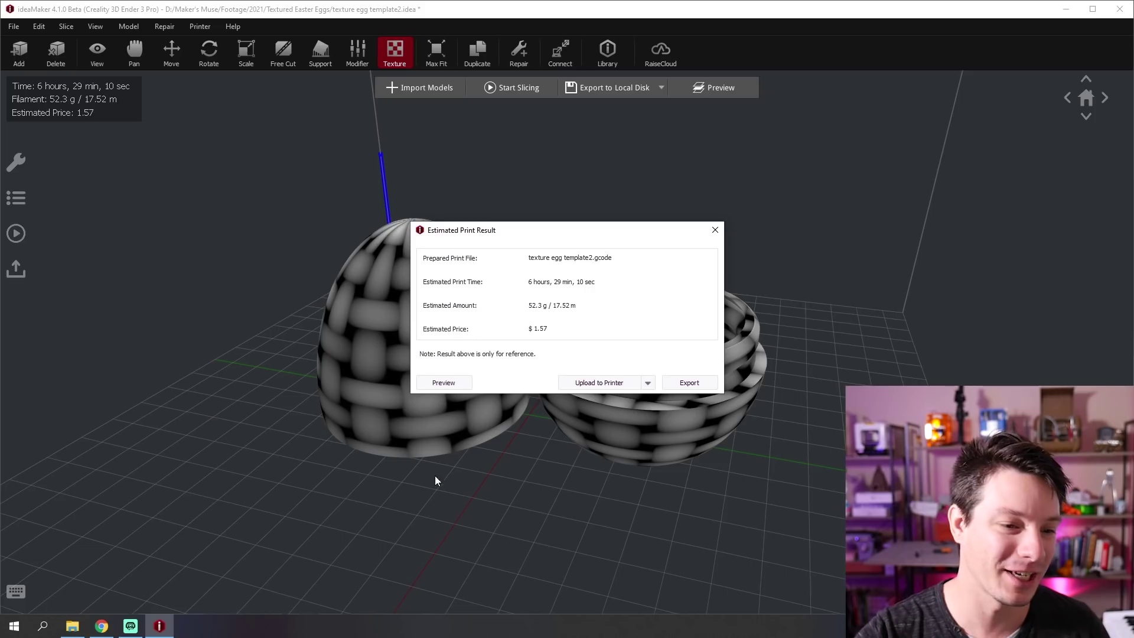
pyautogui.click(446, 381)
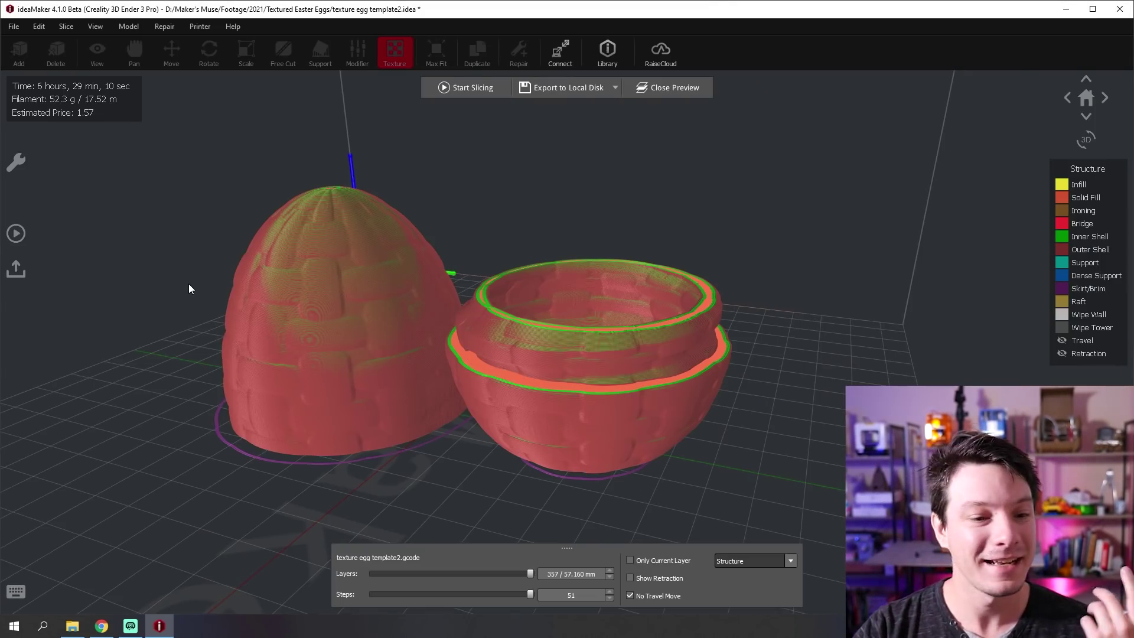
pyautogui.moveTo(164, 277); pyautogui.dragTo(229, 307)
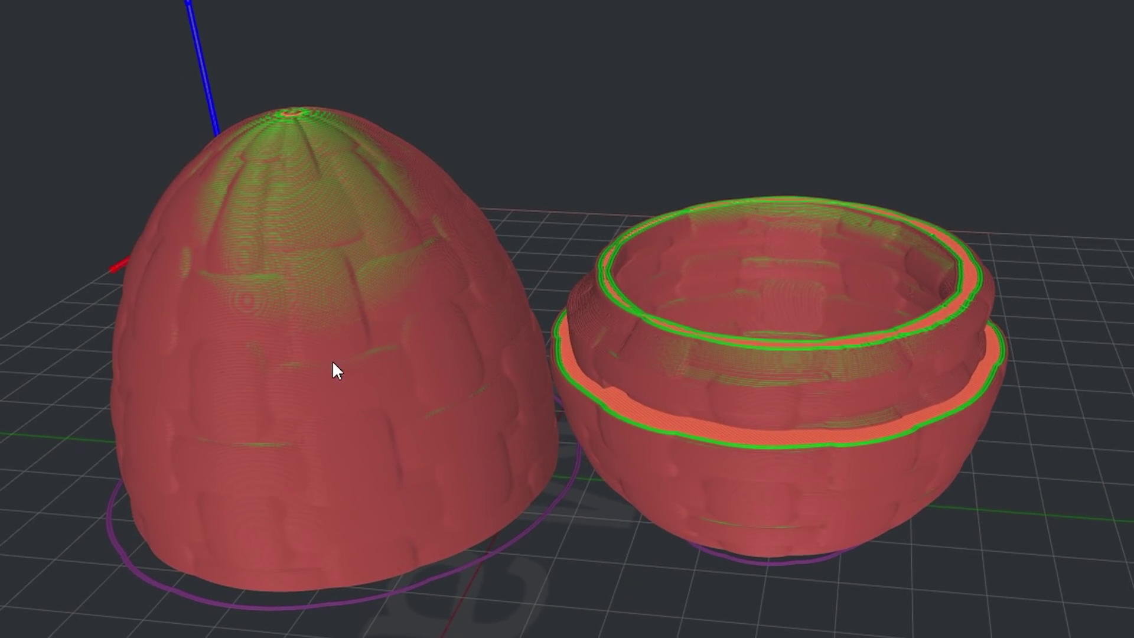
# Inspect the sliced preview of both egg halves, checking the texture on the base's inner wall and joining rim.
pyautogui.moveTo(332, 361); pyautogui.dragTo(696, 218)
pyautogui.scroll(5, 868, 203)
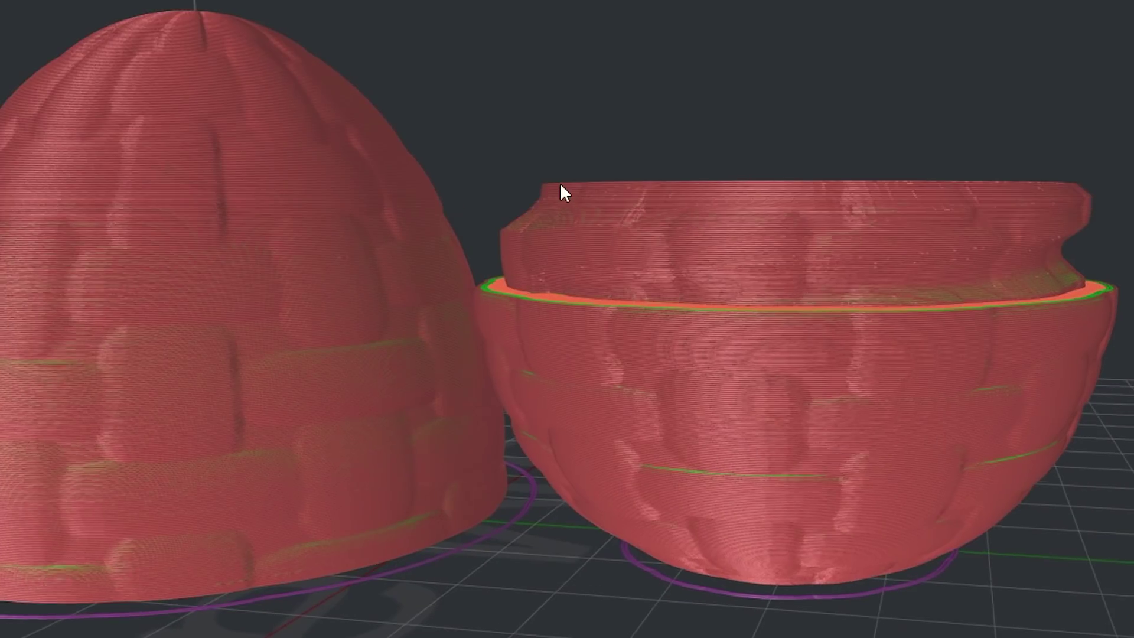
pyautogui.moveTo(561, 188); pyautogui.dragTo(192, 415)
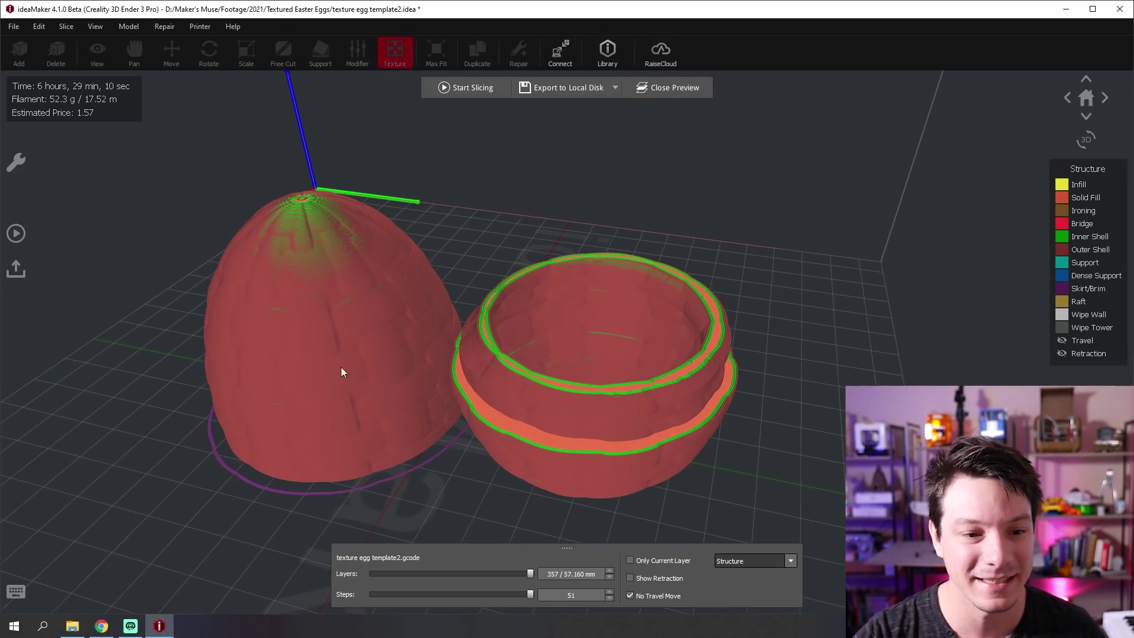
pyautogui.moveTo(342, 372); pyautogui.dragTo(600, 298)
pyautogui.scroll(5, 512, 275)
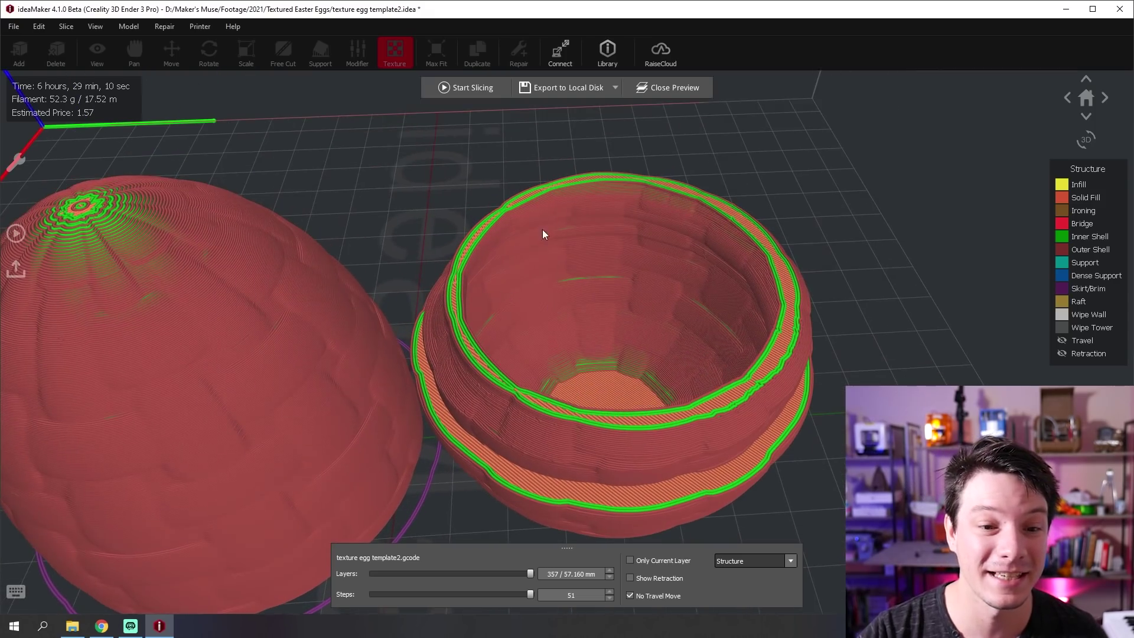
pyautogui.scroll(-5, 654, 388)
pyautogui.moveTo(461, 277); pyautogui.dragTo(572, 533)
pyautogui.moveTo(578, 361); pyautogui.dragTo(437, 367)
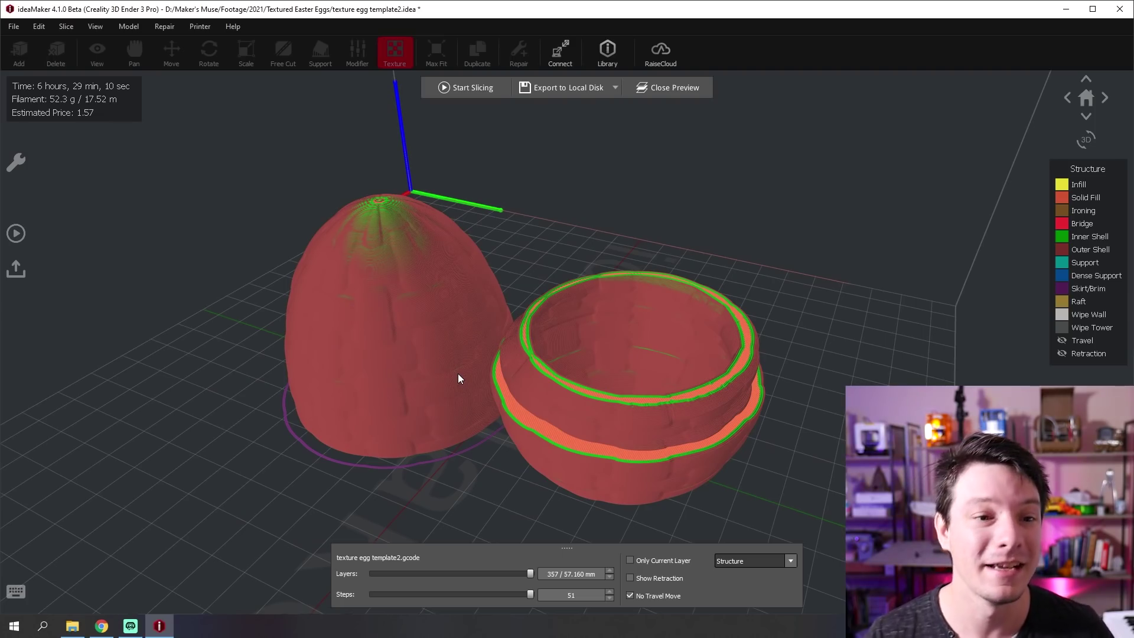
# Enable Texture Outside Only in the Ender 3 Pro 0.16- Black Filament-export template's texture settings.
pyautogui.click(697, 88)
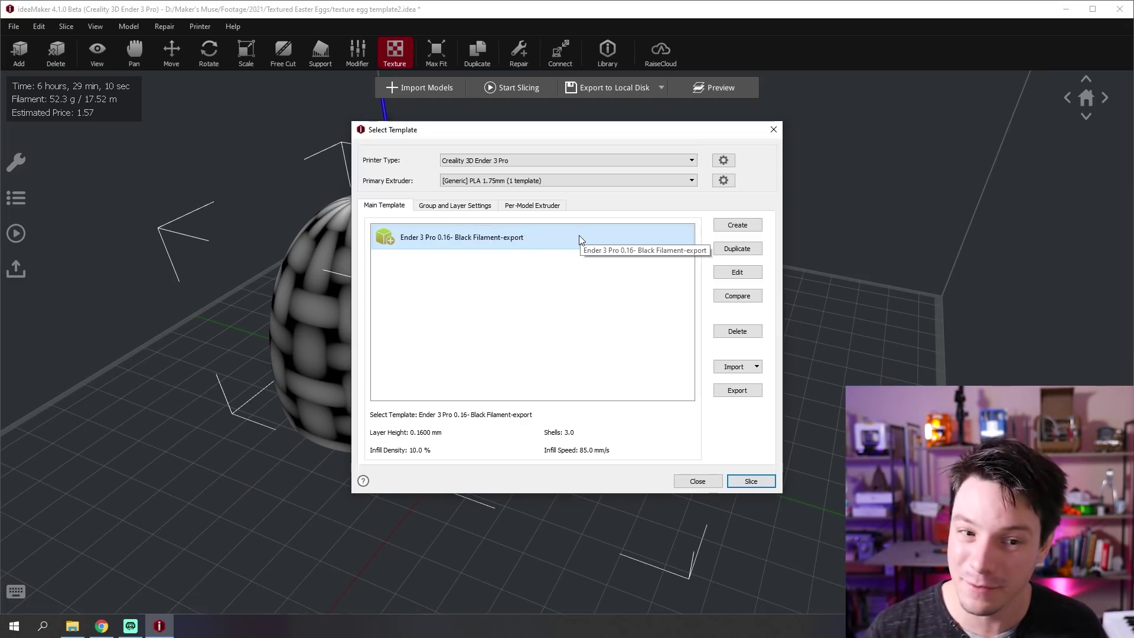
pyautogui.doubleClick(580, 240)
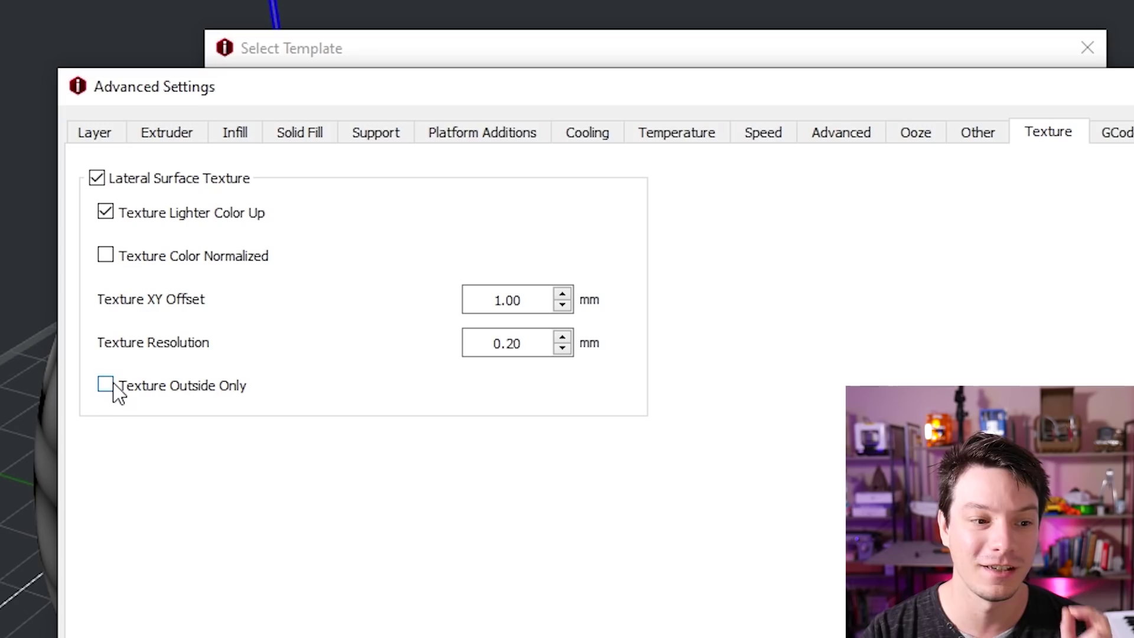
pyautogui.click(118, 391)
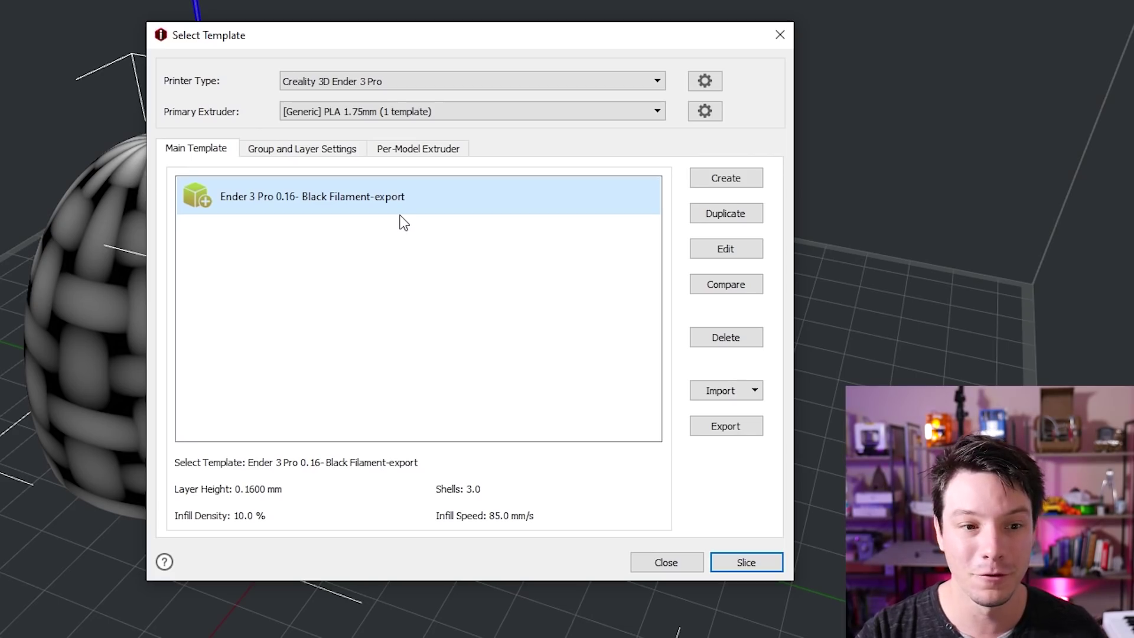
# Create a separate setting group containing only EGG_V01_BASE_rotated.STL in the group and layer settings.
pyautogui.click(325, 156)
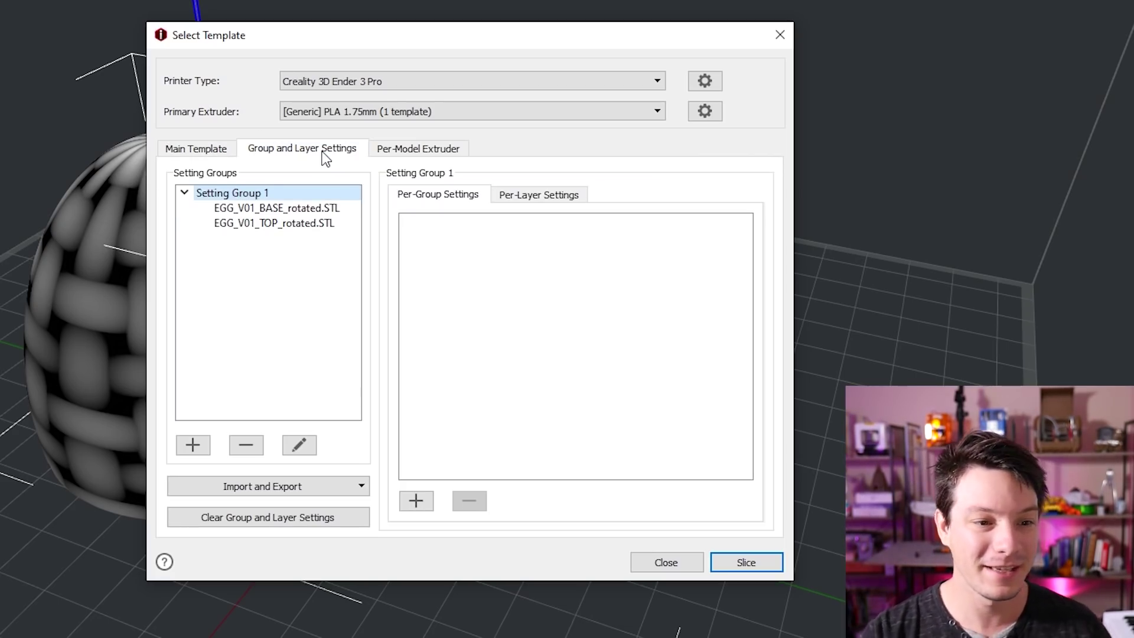
pyautogui.click(345, 207)
pyautogui.click(281, 225)
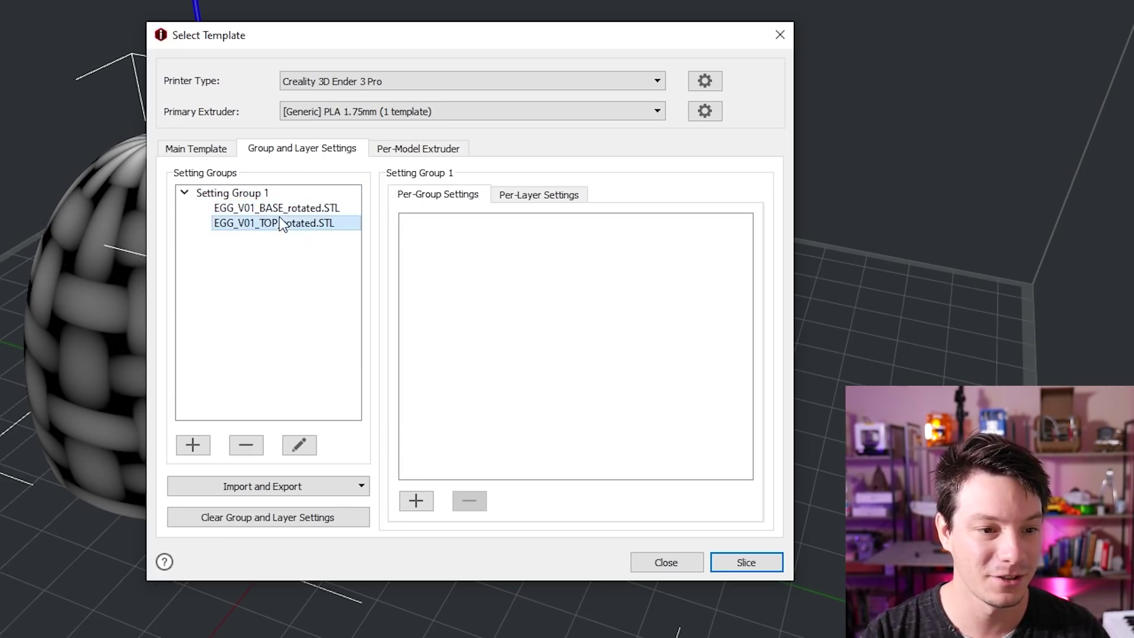
pyautogui.press('Up')
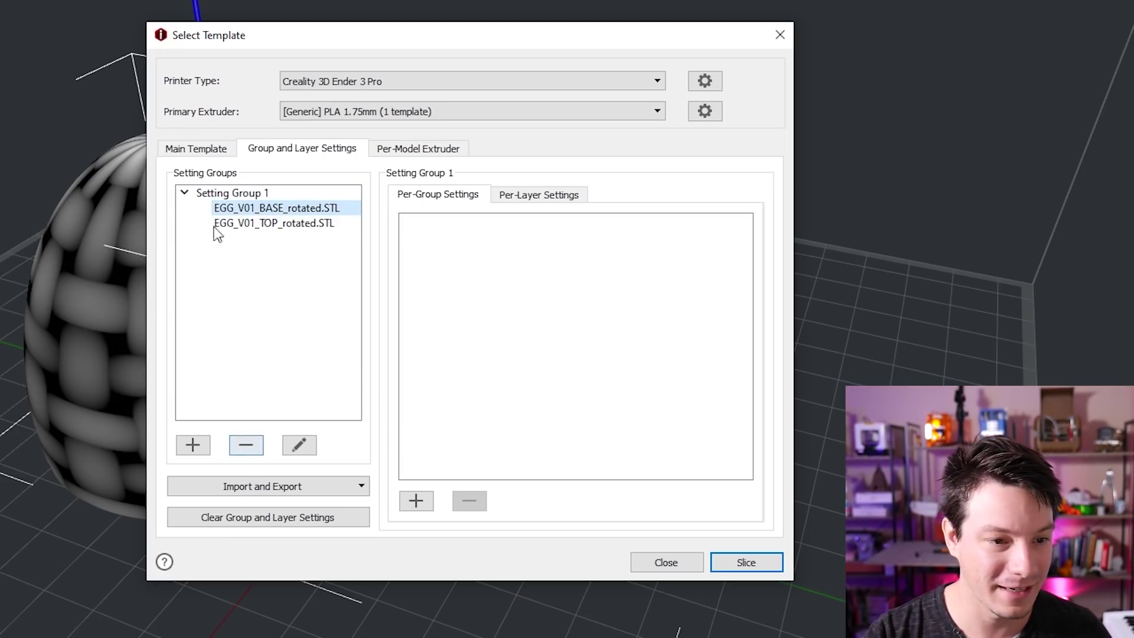
pyautogui.click(193, 445)
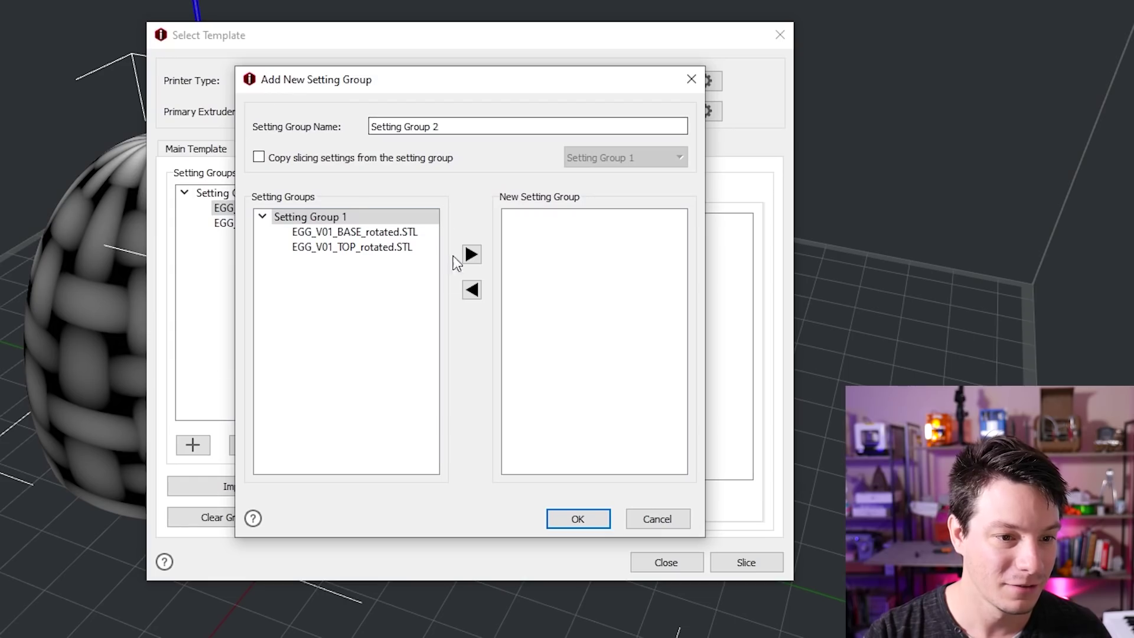
pyautogui.click(386, 247)
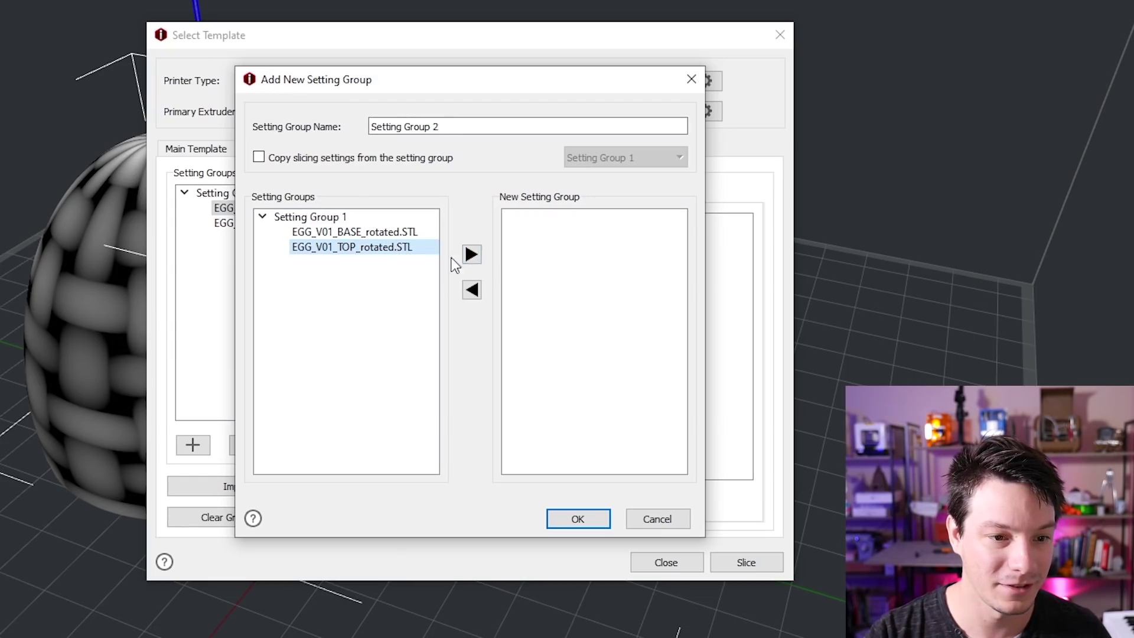
pyautogui.click(378, 231)
pyautogui.click(471, 255)
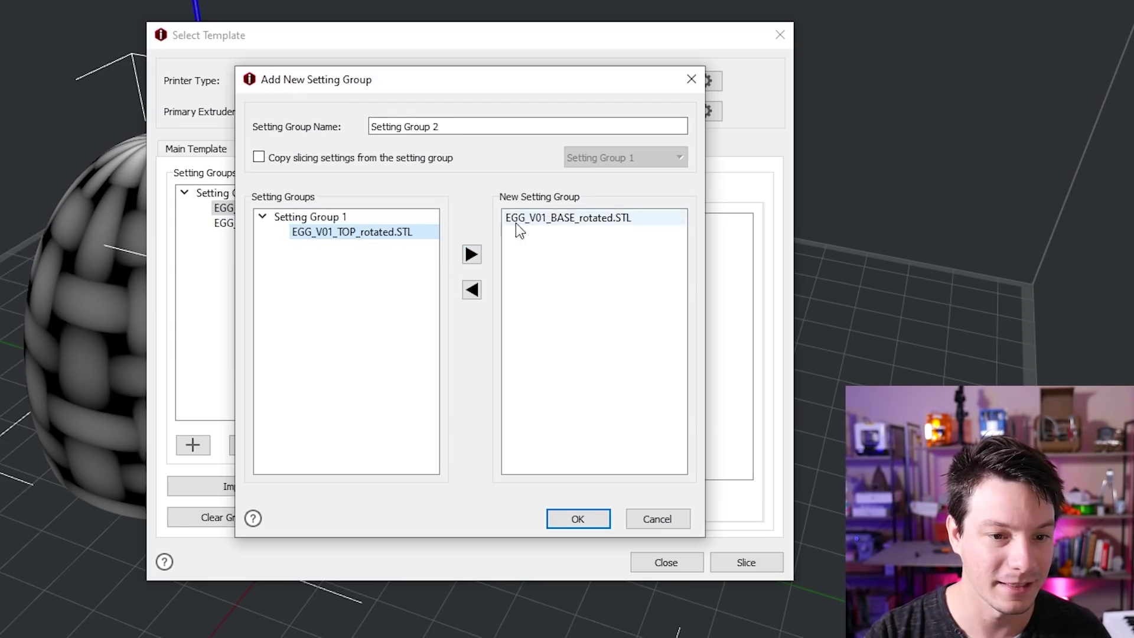
pyautogui.click(578, 517)
pyautogui.click(184, 193)
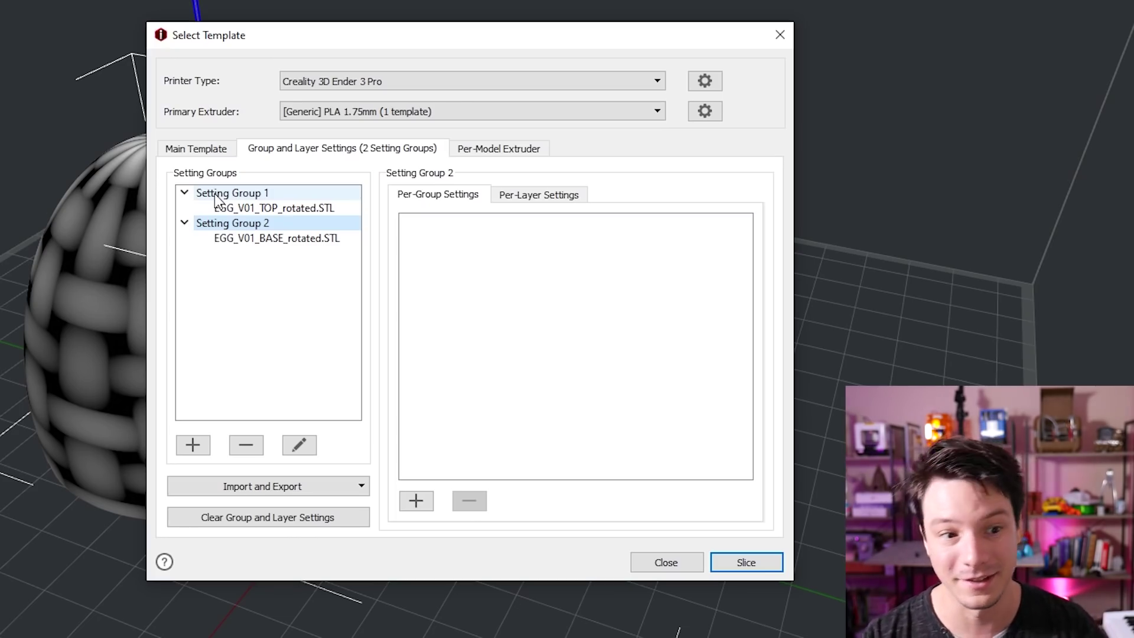
# Add two per-layer settings to the setting group that holds the egg base.
pyautogui.click(283, 238)
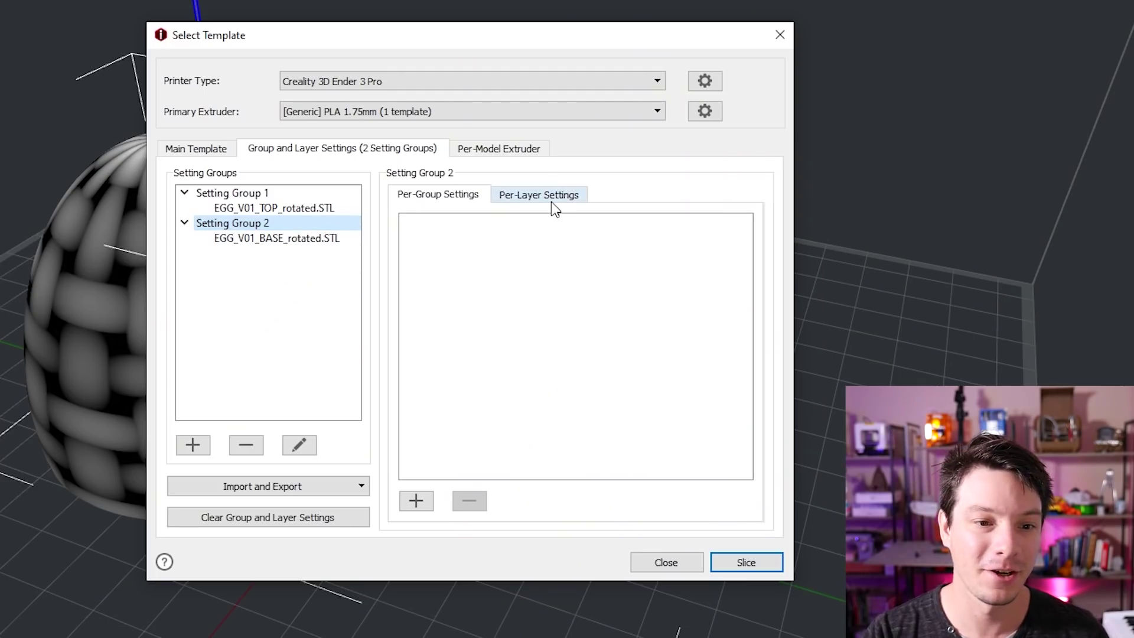
pyautogui.click(416, 502)
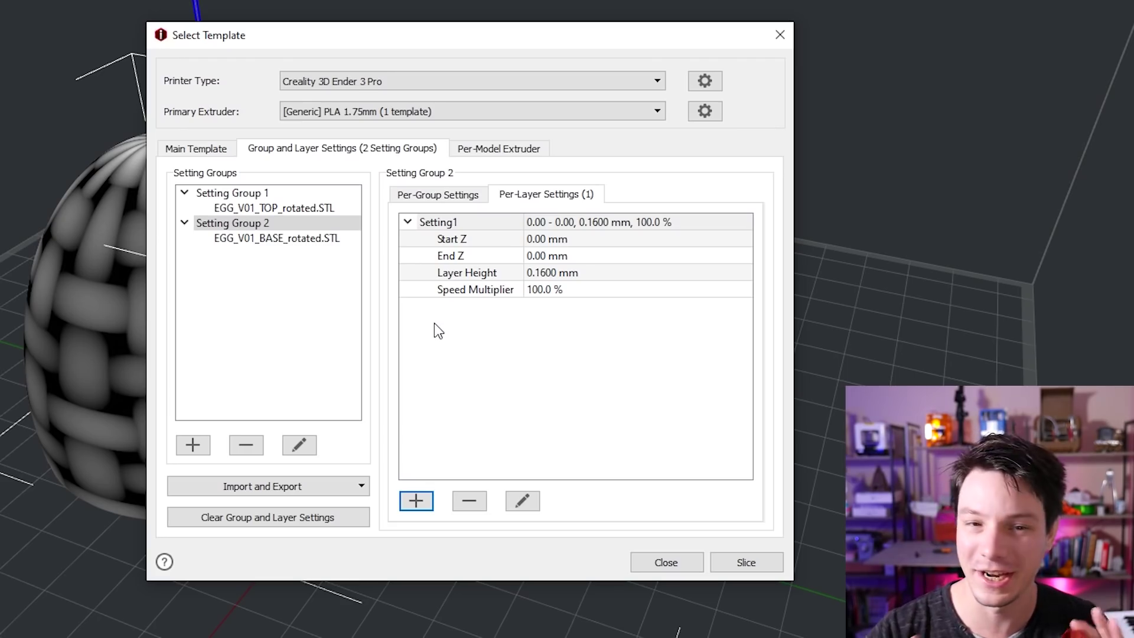
pyautogui.click(416, 504)
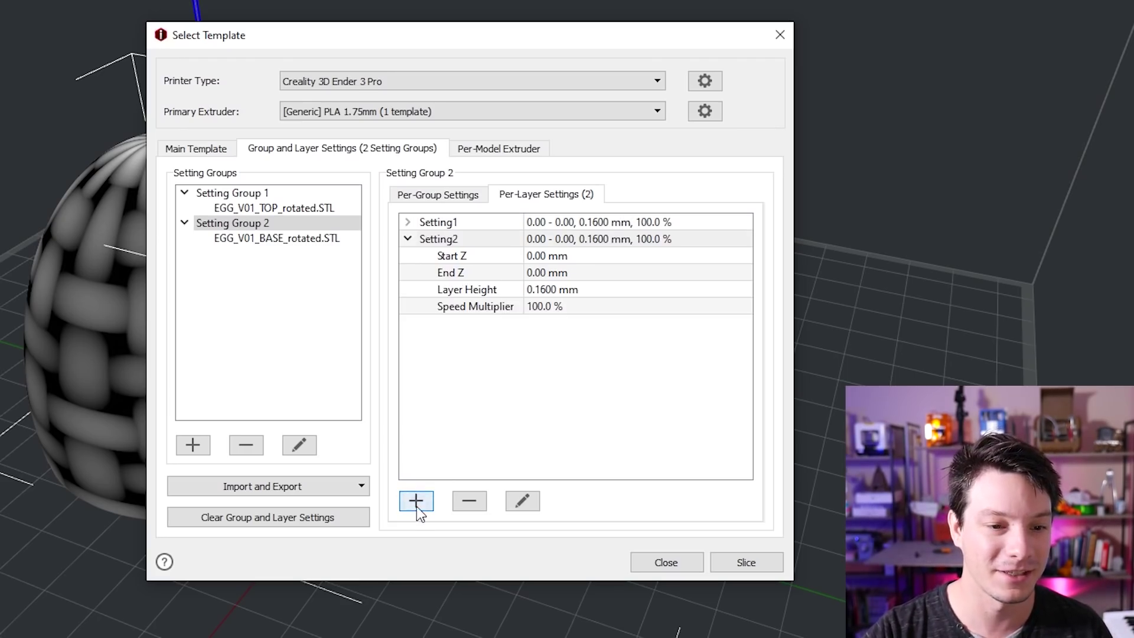
pyautogui.click(437, 409)
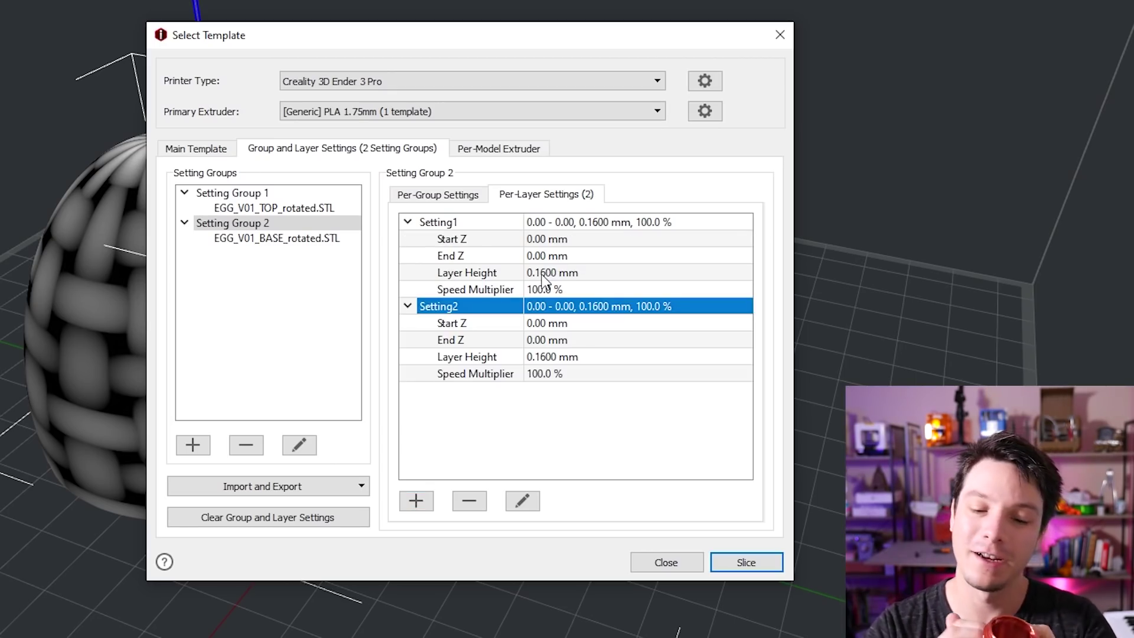
# Set the End Z of the base's Setting1 to 28 mm.
pyautogui.moveTo(578, 241)
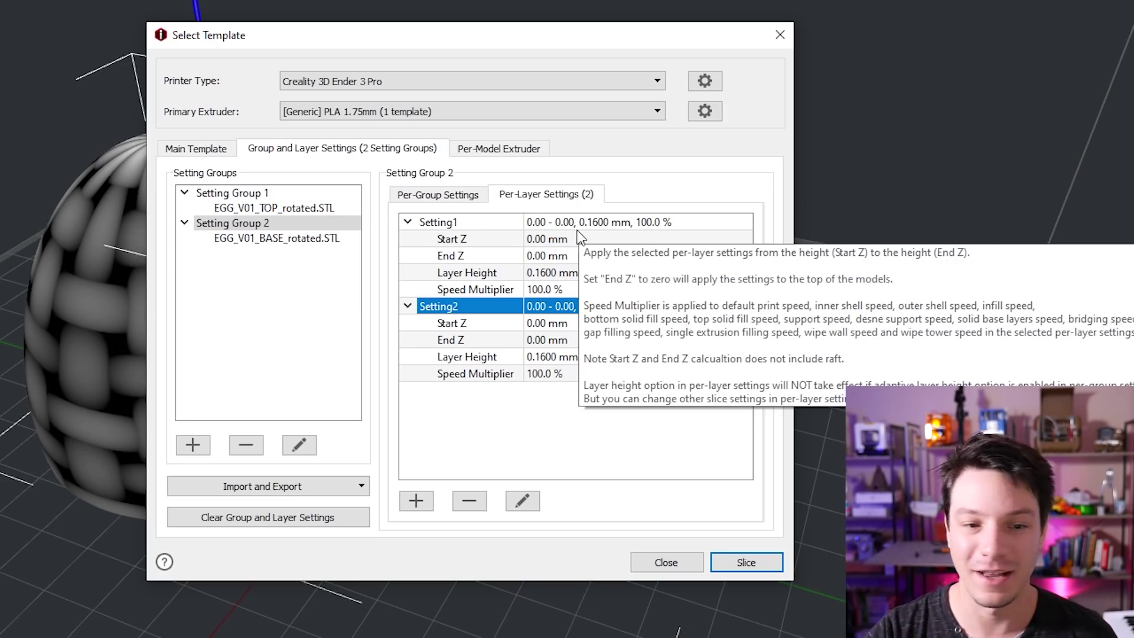
pyautogui.click(554, 255)
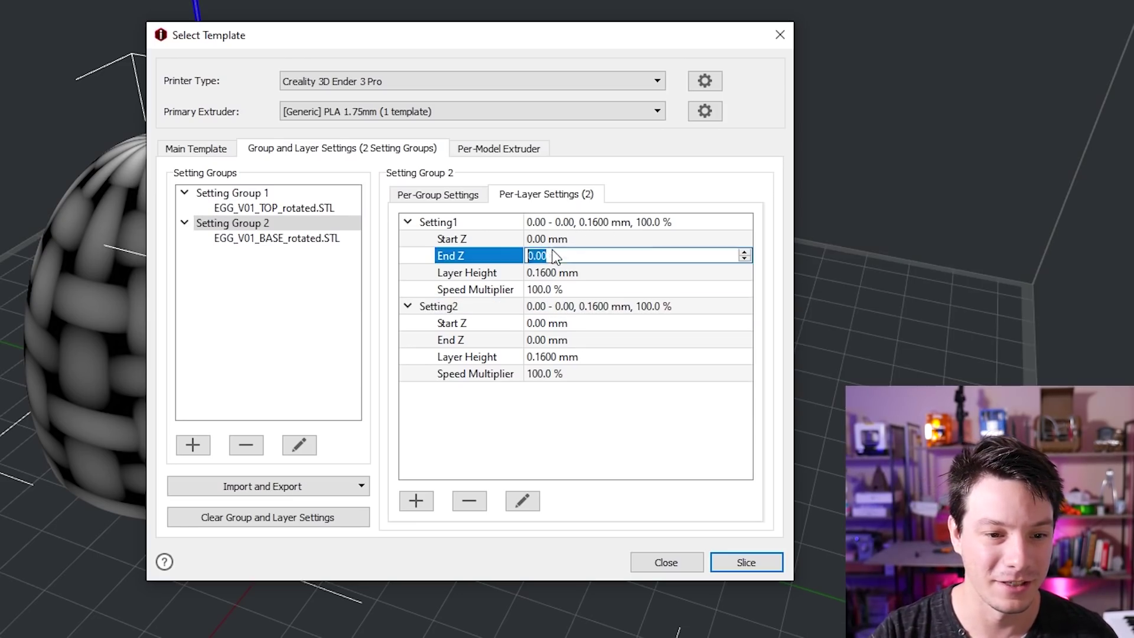
pyautogui.write('2')
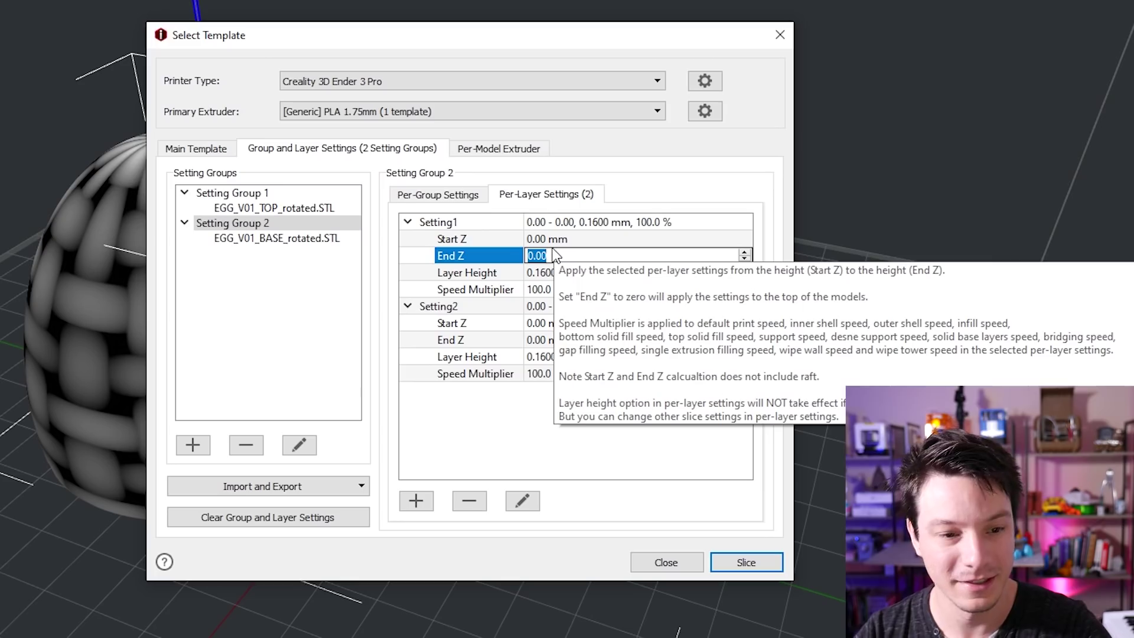
pyautogui.write('8')
pyautogui.press('Return')
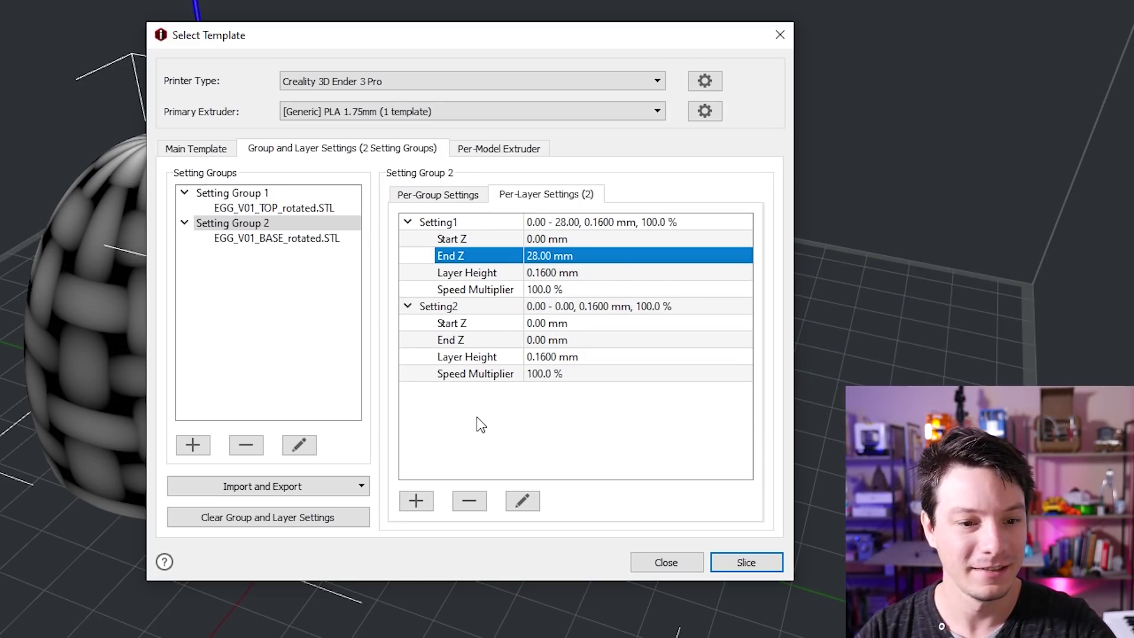
# Make the base's Setting2 range run from a Start Z of 28 mm to an End Z of 100 mm.
pyautogui.click(542, 323)
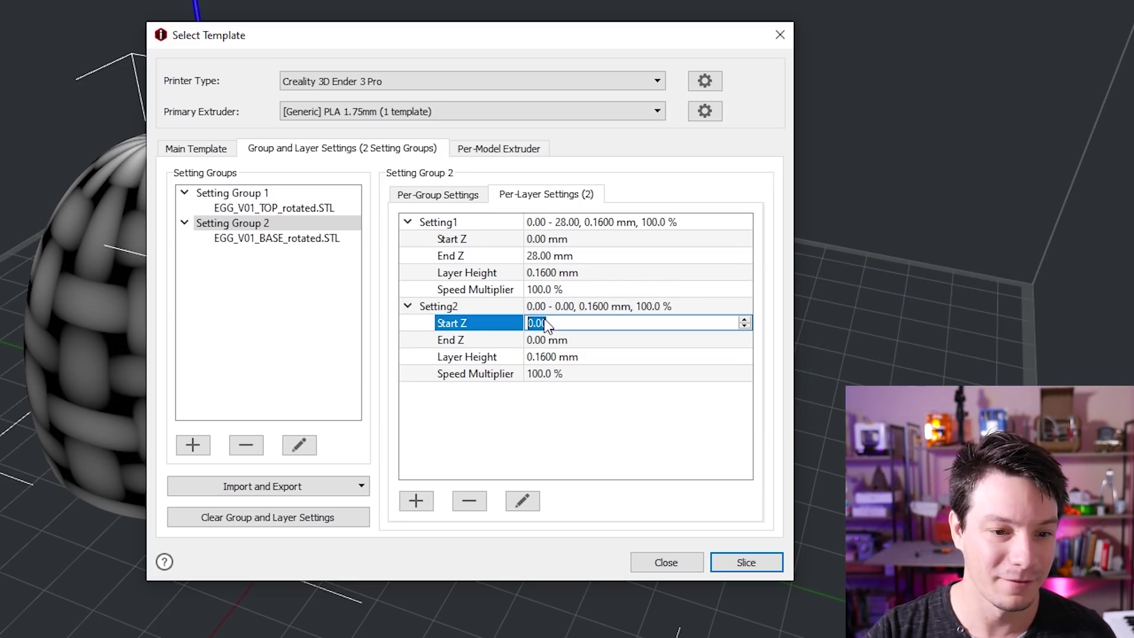
pyautogui.write('28')
pyautogui.click(539, 340)
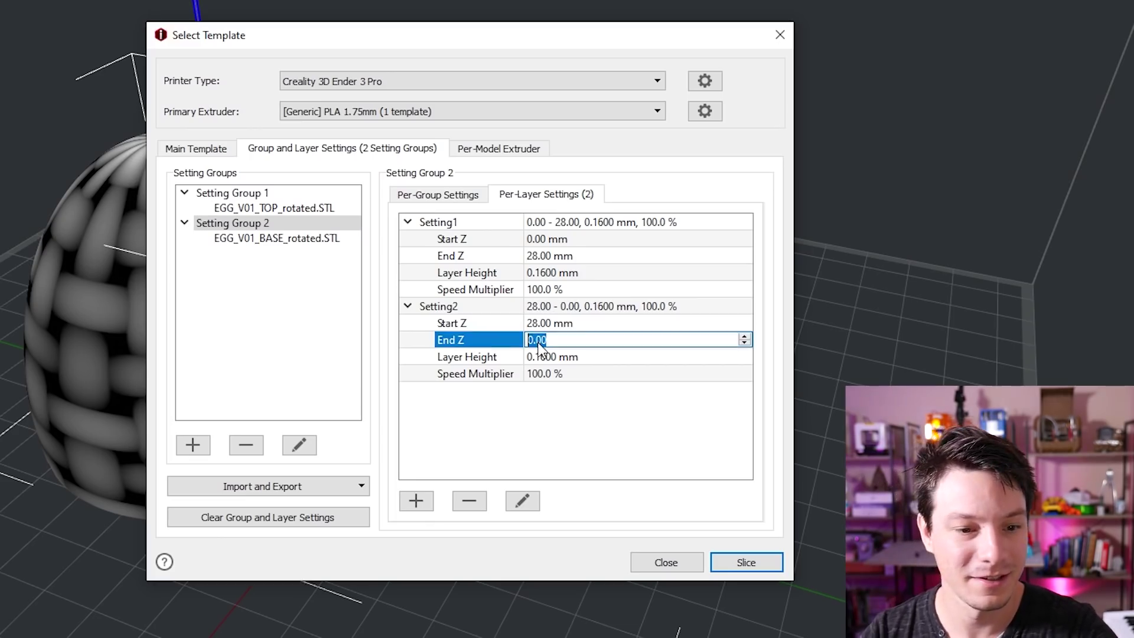
pyautogui.write('100')
pyautogui.press('Return')
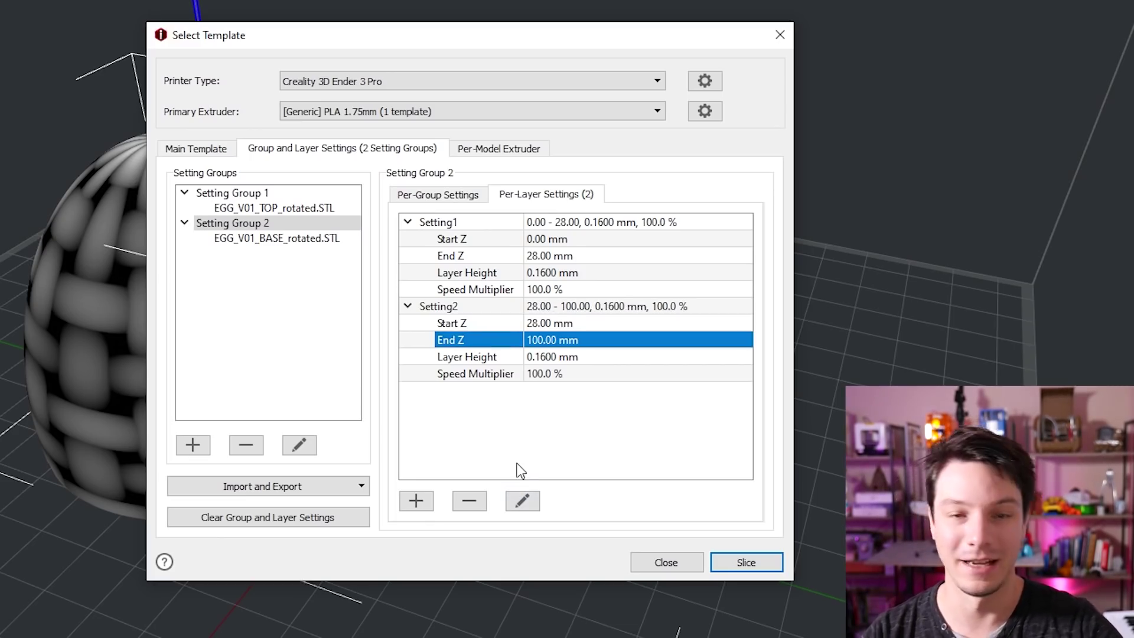
# Add all six lateral surface texture options to the base's Setting2 as per-layer overrides.
pyautogui.click(447, 306)
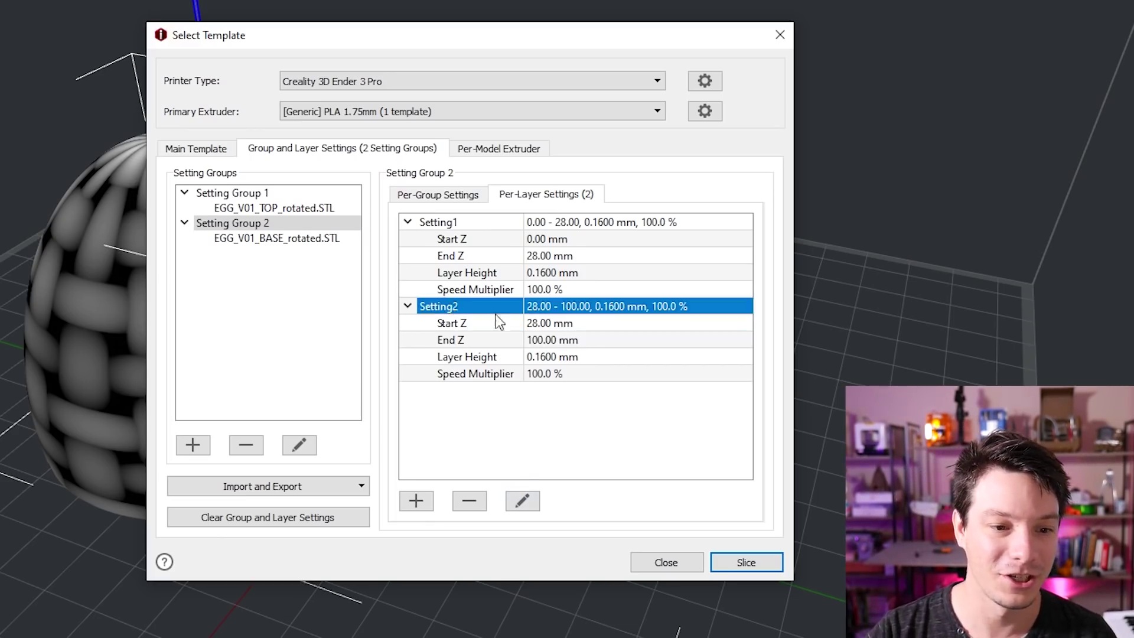
pyautogui.click(523, 501)
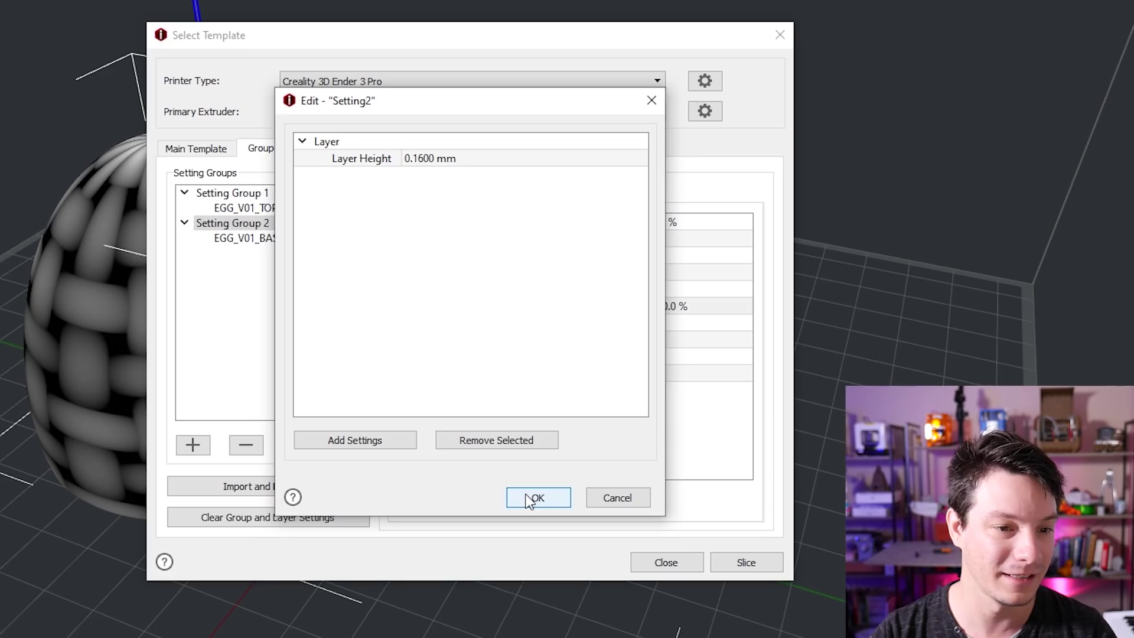
pyautogui.click(395, 440)
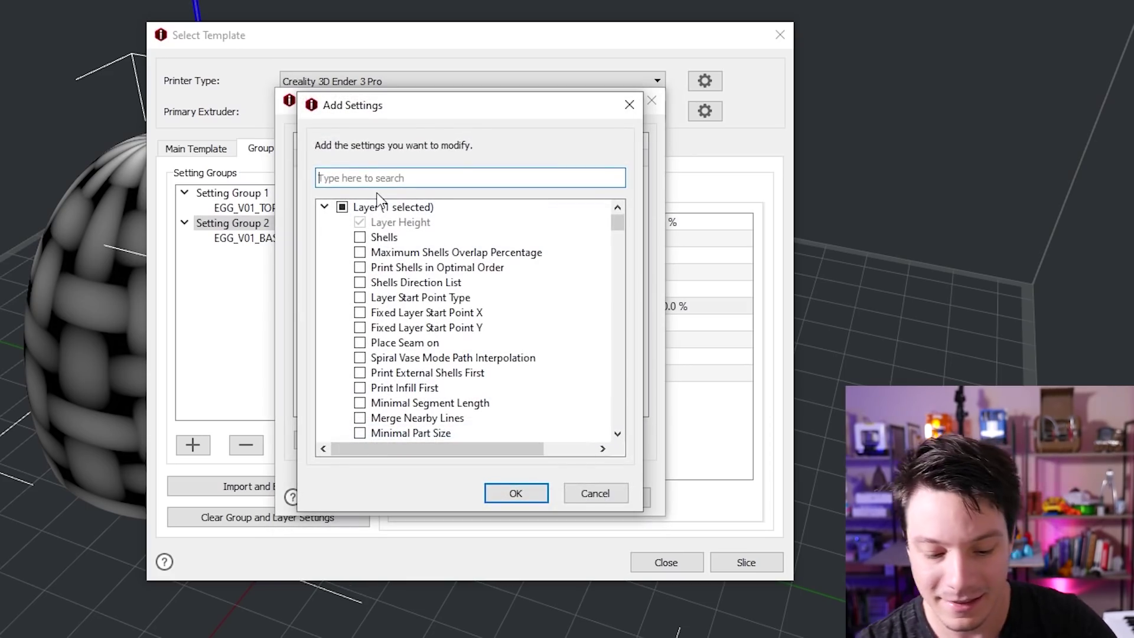
pyautogui.write('tex')
pyautogui.click(342, 208)
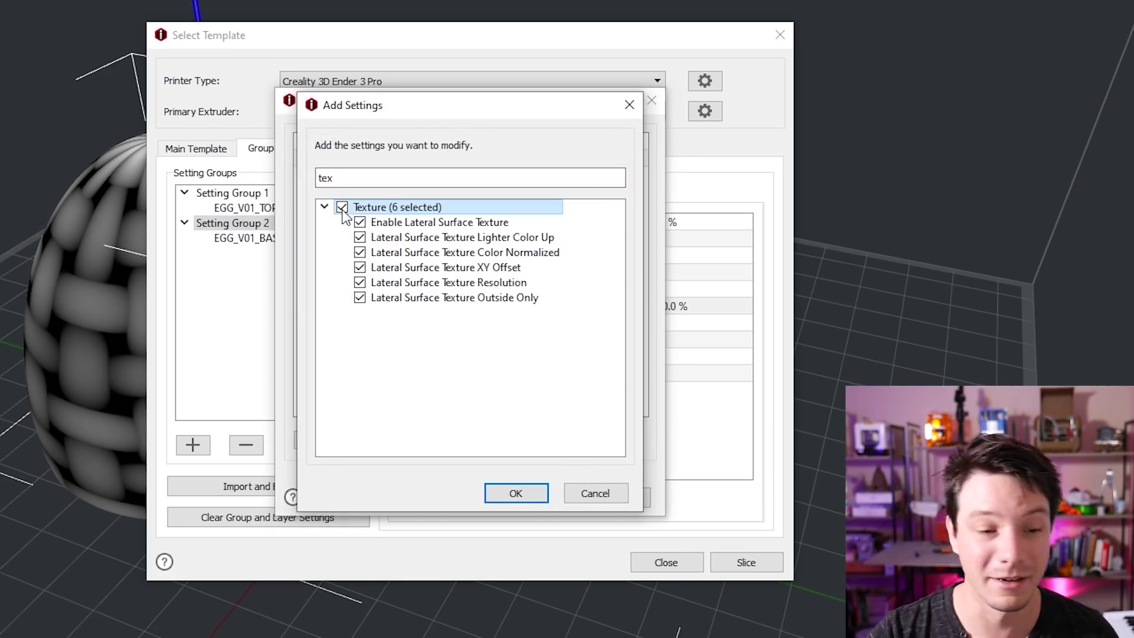
pyautogui.click(518, 489)
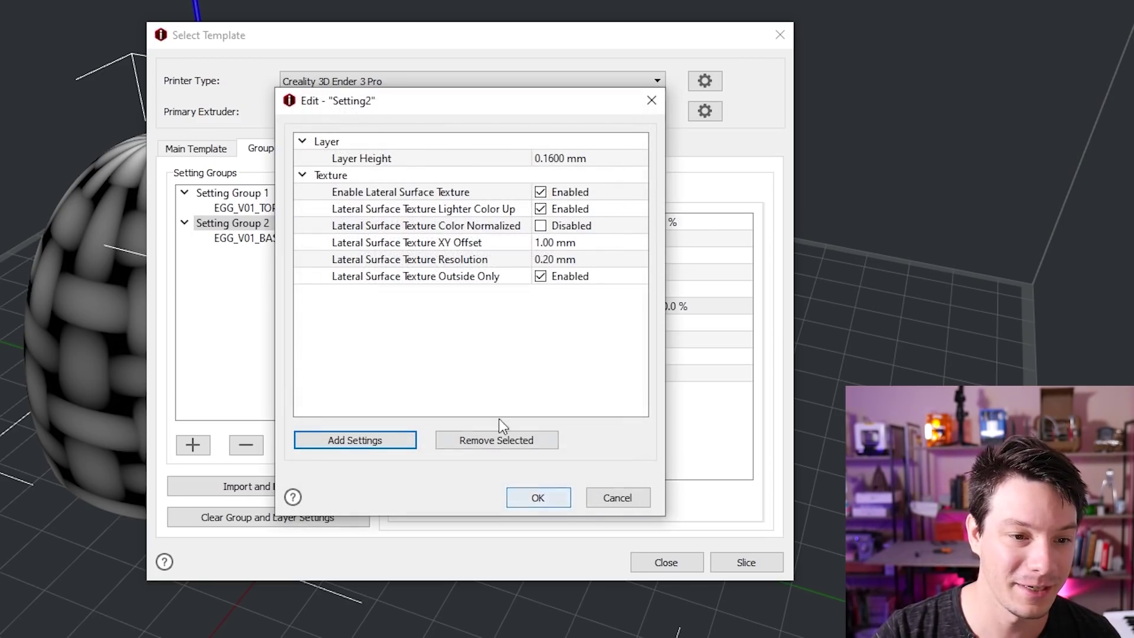
# Turn off Enable Lateral Surface Texture for Setting2 and slice both egg halves with the group and layer overrides.
pyautogui.click(573, 348)
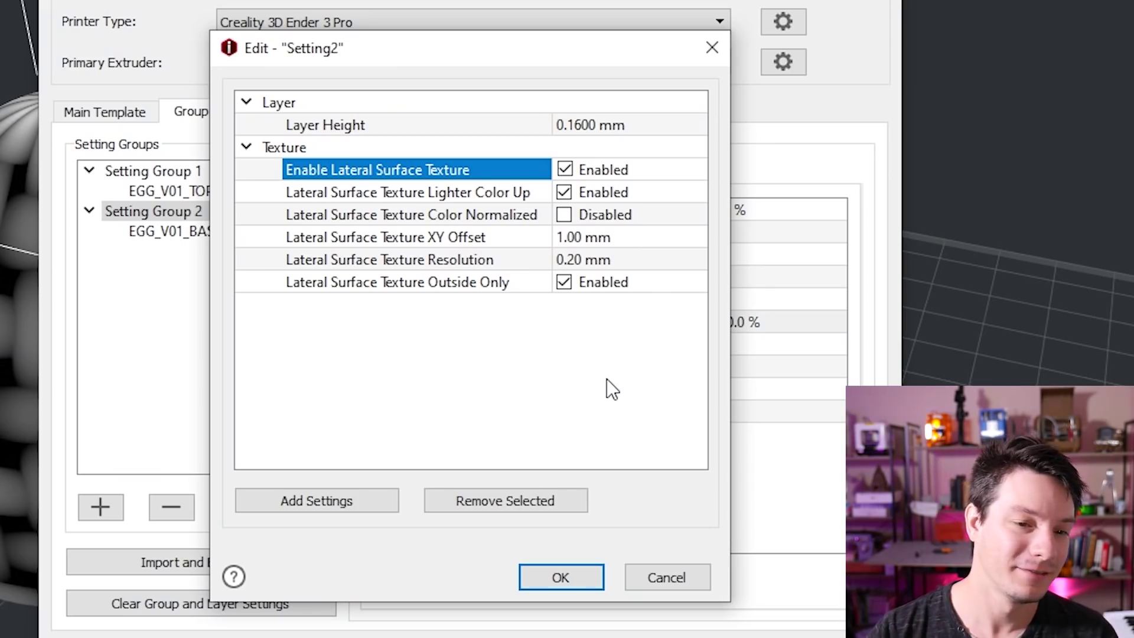
pyautogui.click(565, 169)
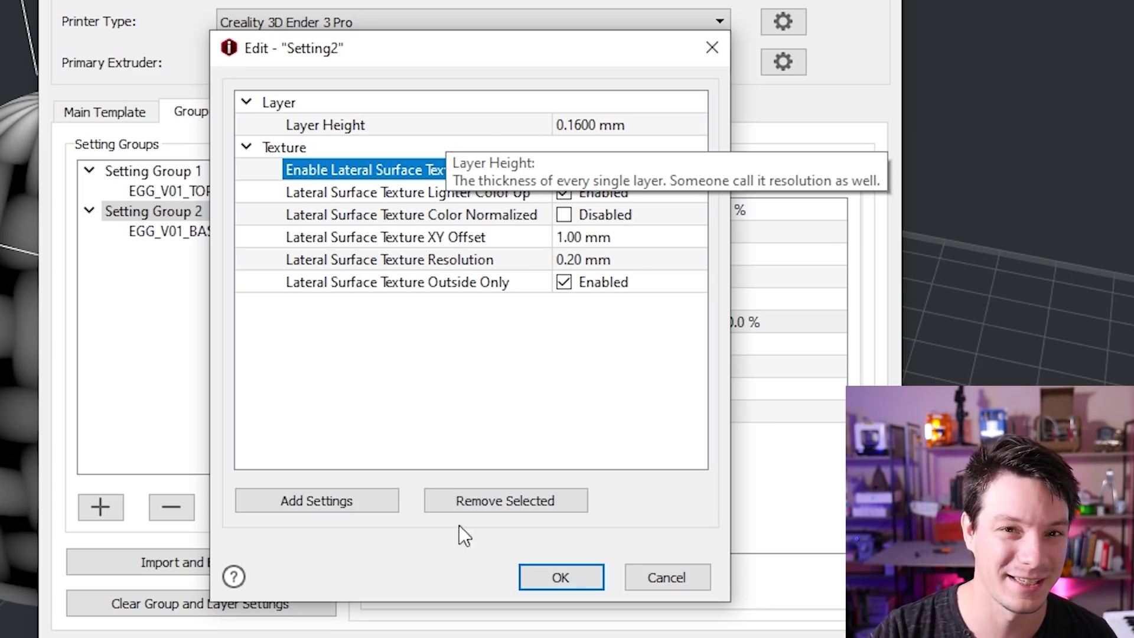
pyautogui.click(564, 583)
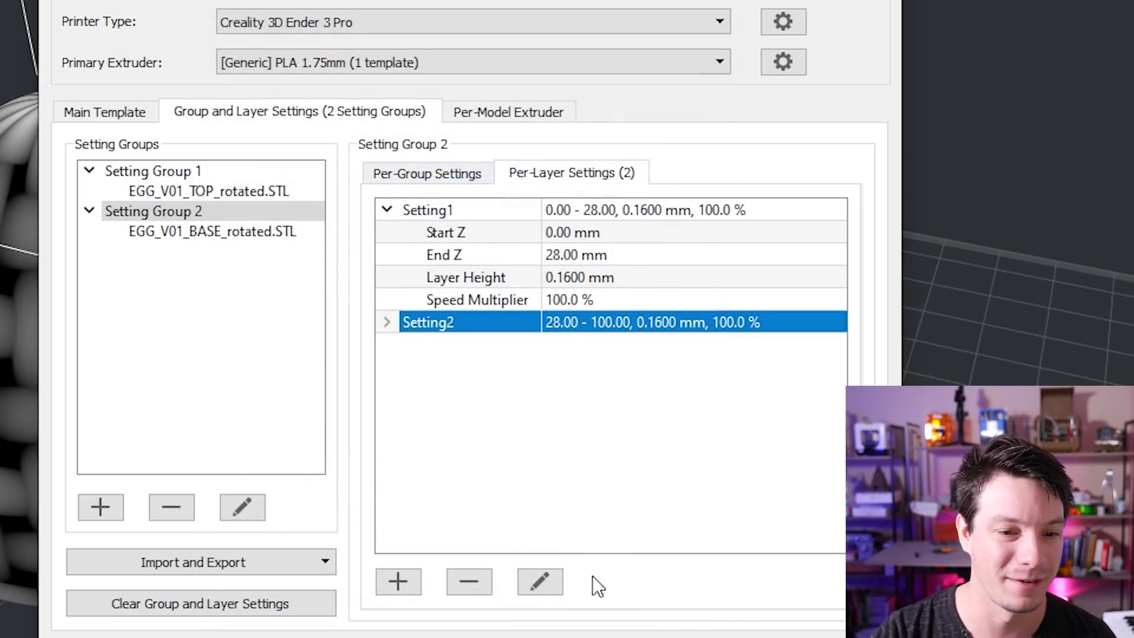
pyautogui.click(805, 609)
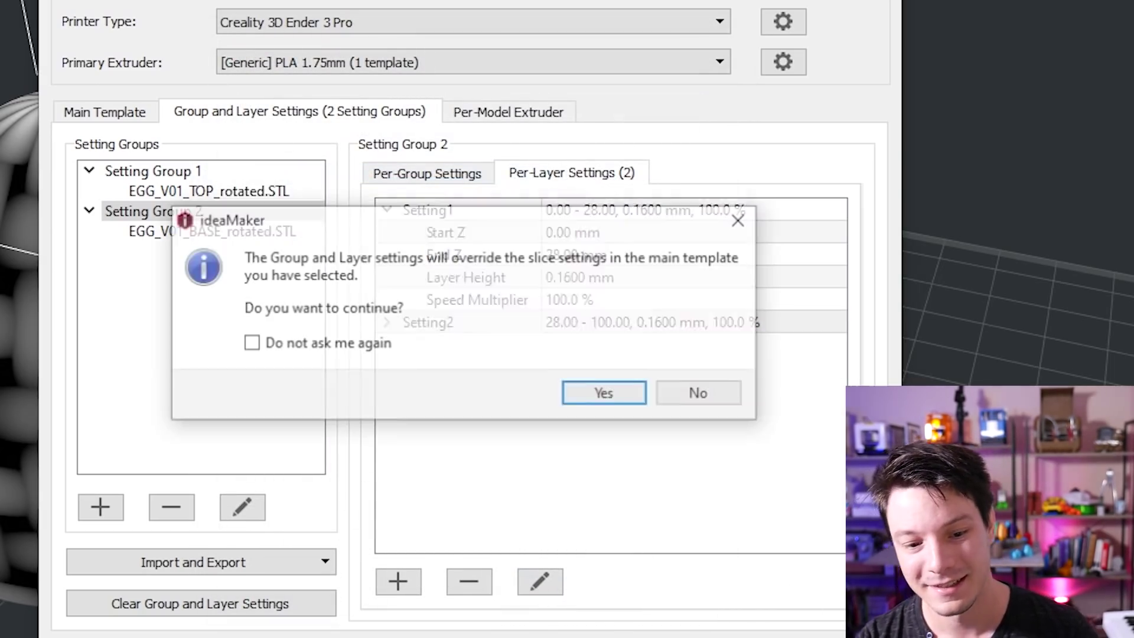
pyautogui.click(594, 389)
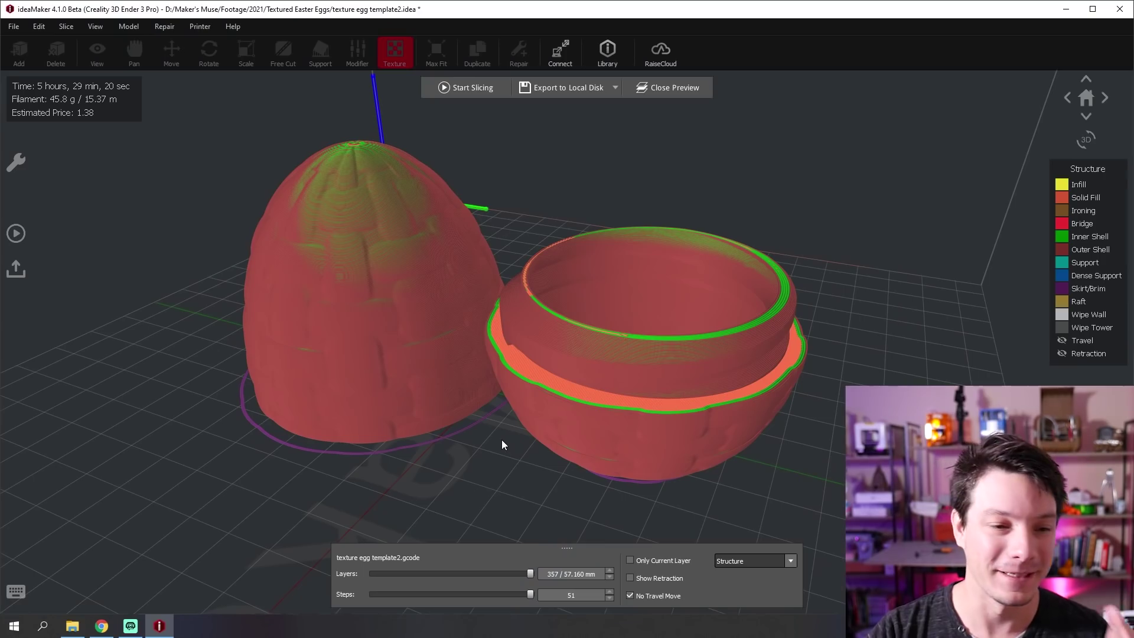
# Step through the sliced preview layers from partway up to the top, examining the shells around the egg base's connecting lip.
pyautogui.moveTo(508, 447)
pyautogui.mouseDown()
pyautogui.moveTo(539, 449)
pyautogui.moveTo(511, 443)
pyautogui.mouseUp()
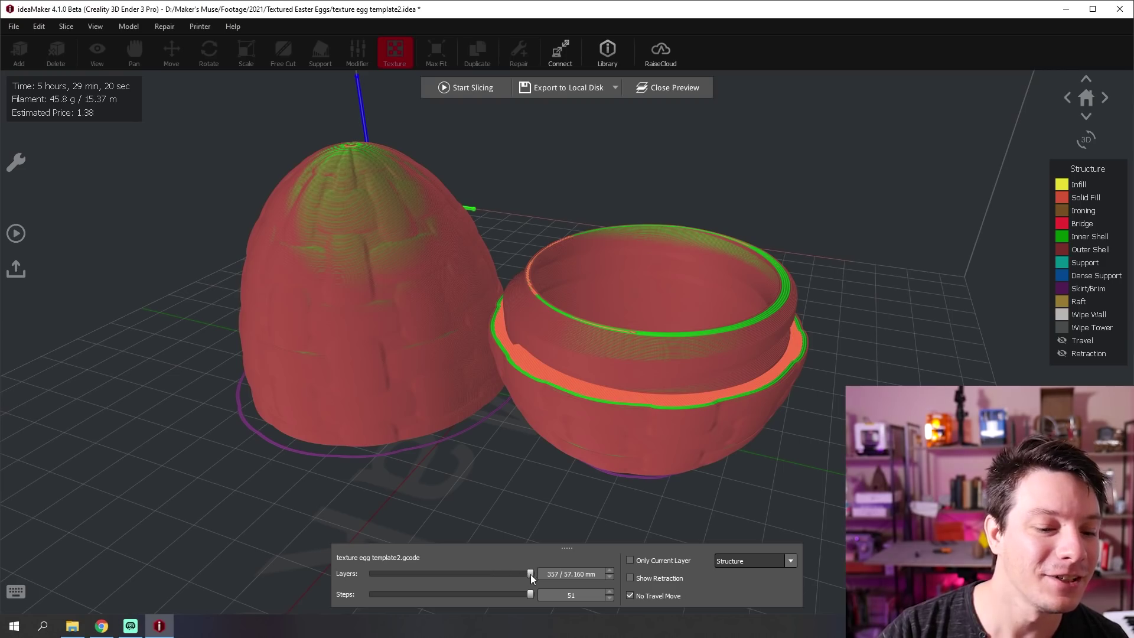
pyautogui.moveTo(531, 575); pyautogui.dragTo(492, 567)
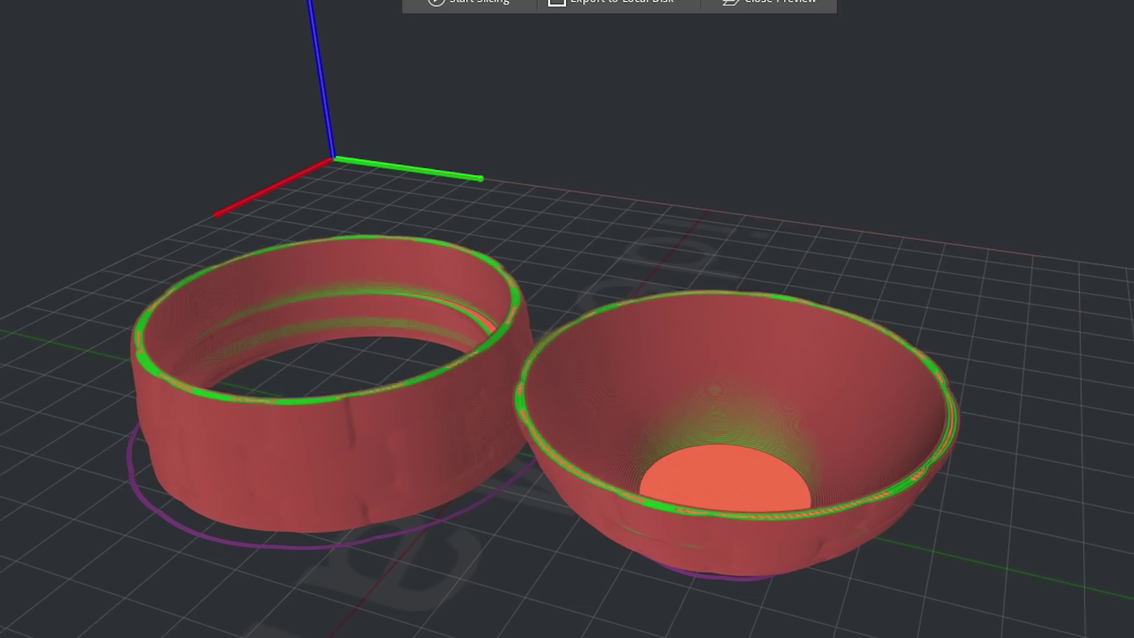
pyautogui.press('Up')
pyautogui.press('Up')
pyautogui.press('Up')
pyautogui.press('Up')
pyautogui.press('Up')
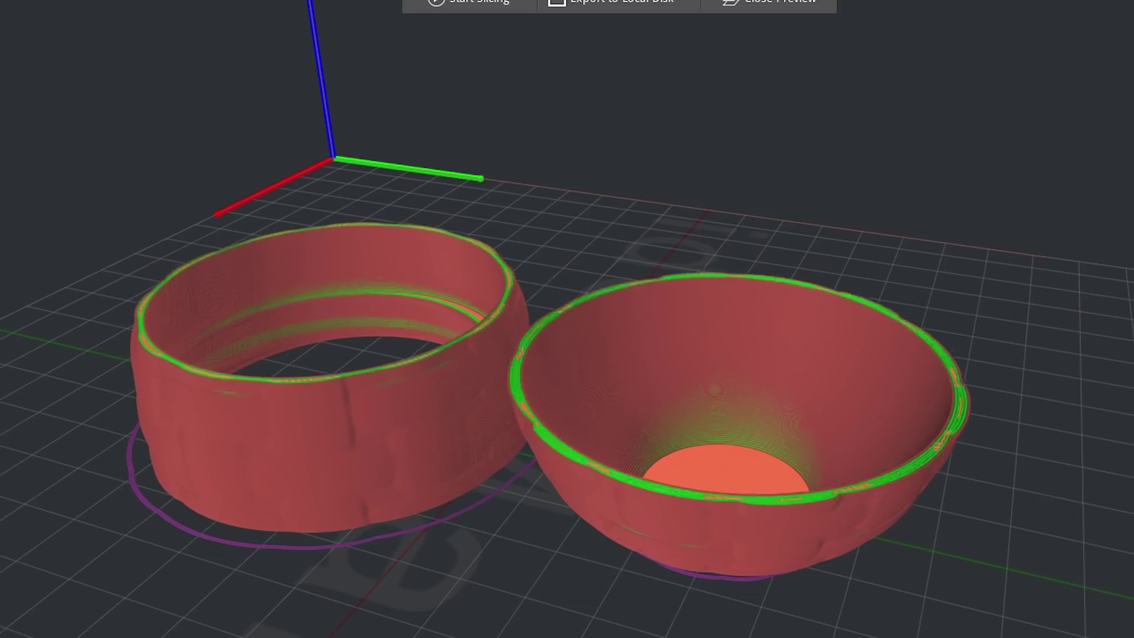
pyautogui.press('Up')
pyautogui.press('Up')
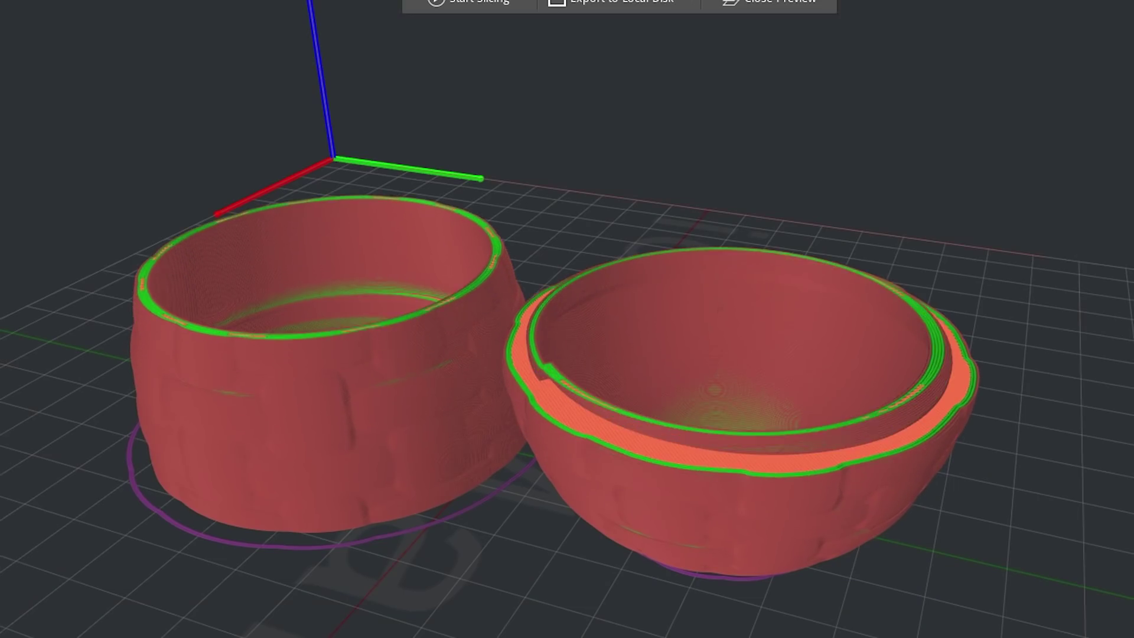
pyautogui.scroll(5, 610, 488)
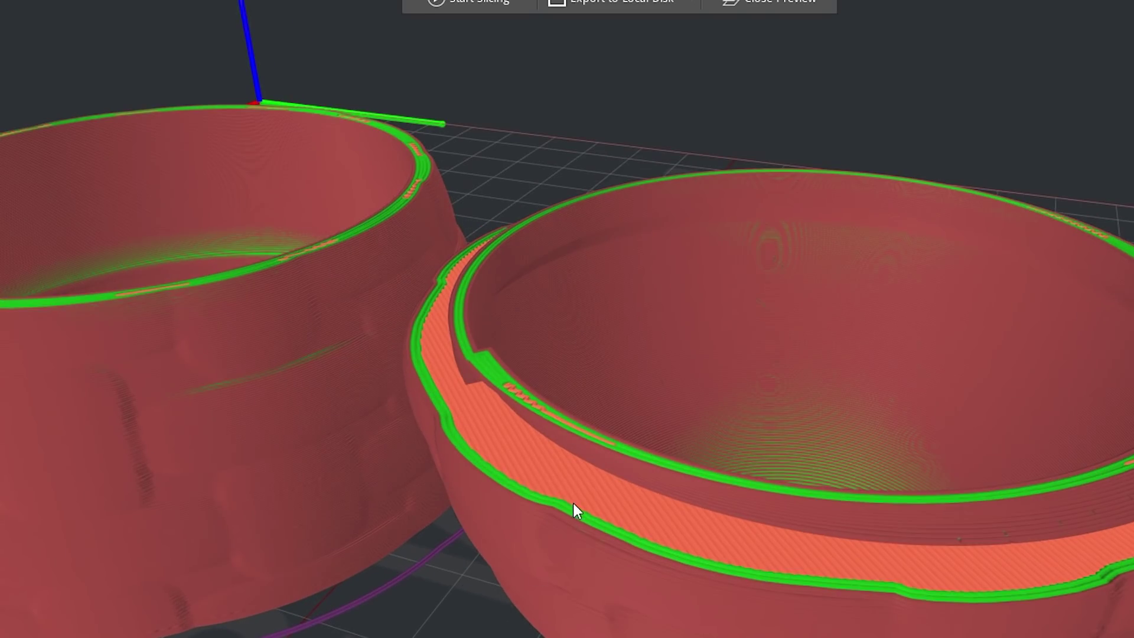
pyautogui.scroll(-3, 574, 504)
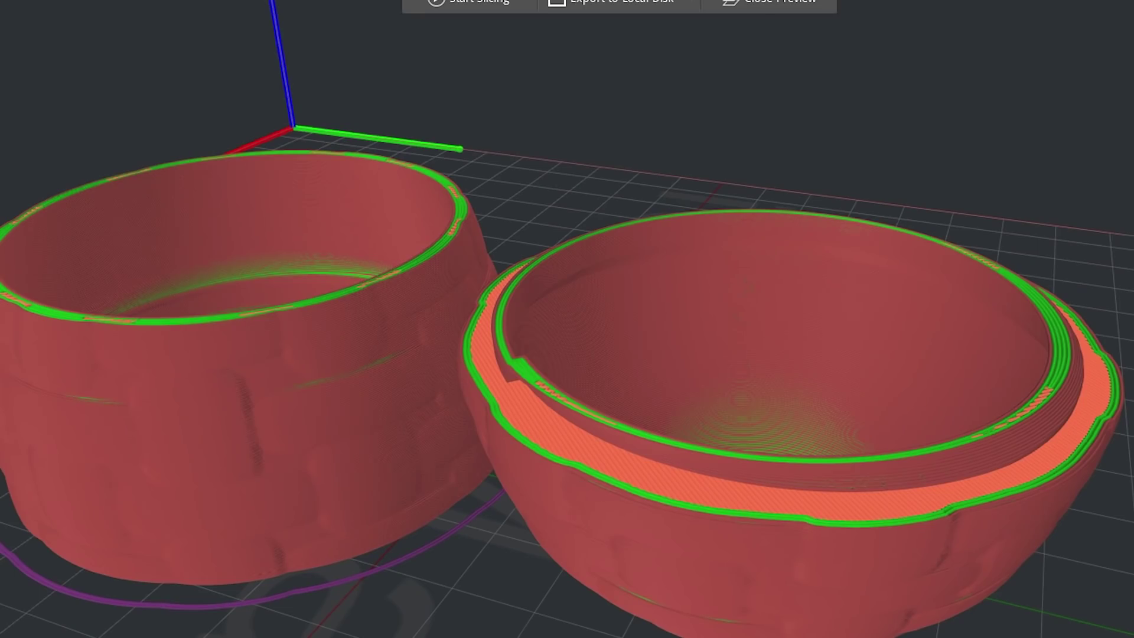
pyautogui.press('Up')
pyautogui.press('Up')
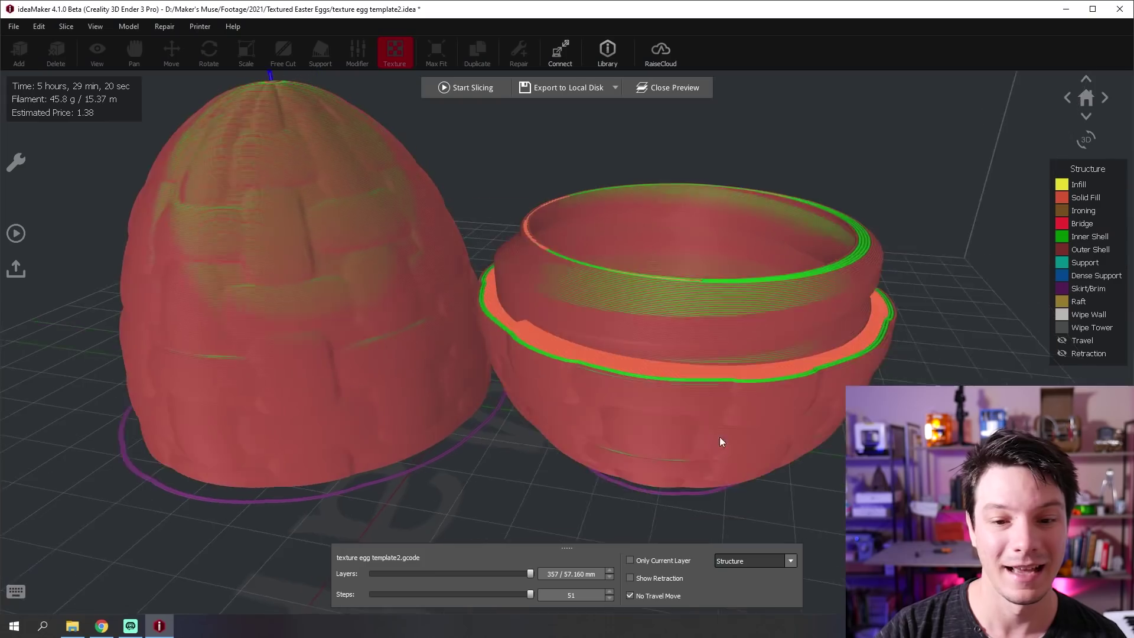
# Inspect the sliced egg base's connecting lip and textured outer wall up close and from the side.
pyautogui.scroll(5, 719, 442)
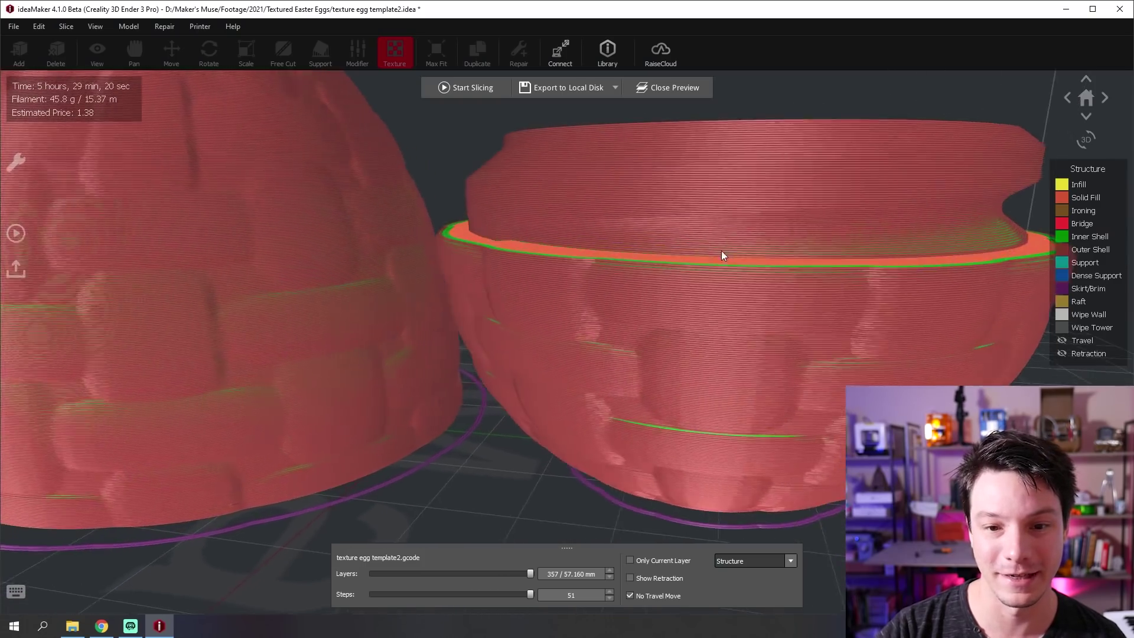
pyautogui.scroll(-5, 722, 256)
pyautogui.moveTo(638, 278); pyautogui.dragTo(439, 338)
pyautogui.moveTo(399, 393); pyautogui.dragTo(347, 393)
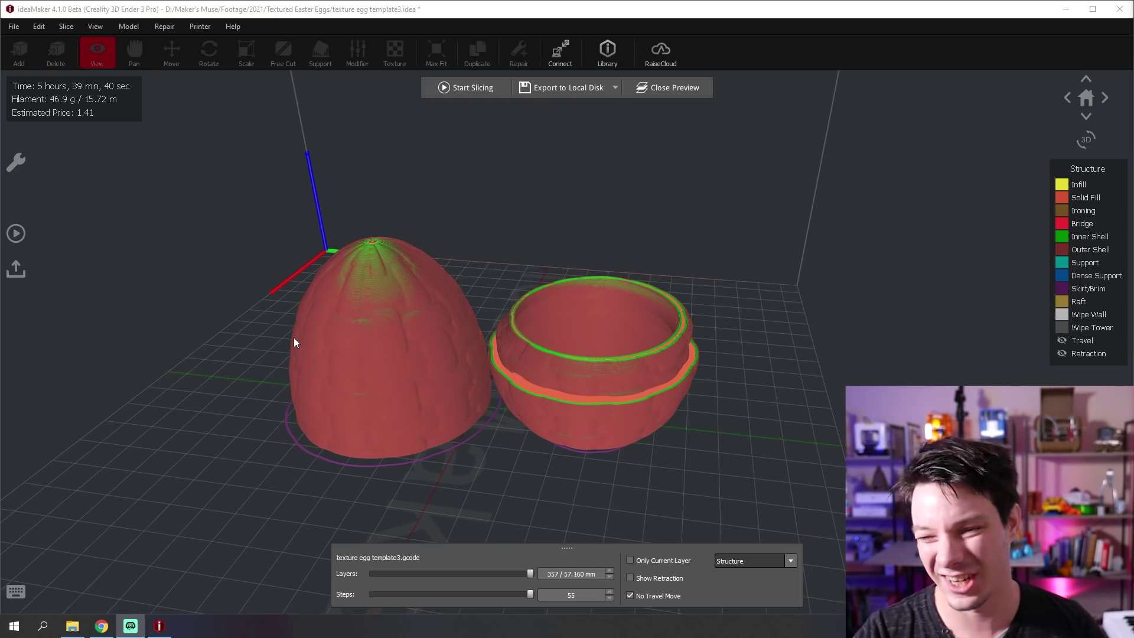
# Examine the sliced preview of the texture egg template3 project from above and from the side.
pyautogui.moveTo(294, 343); pyautogui.dragTo(255, 395)
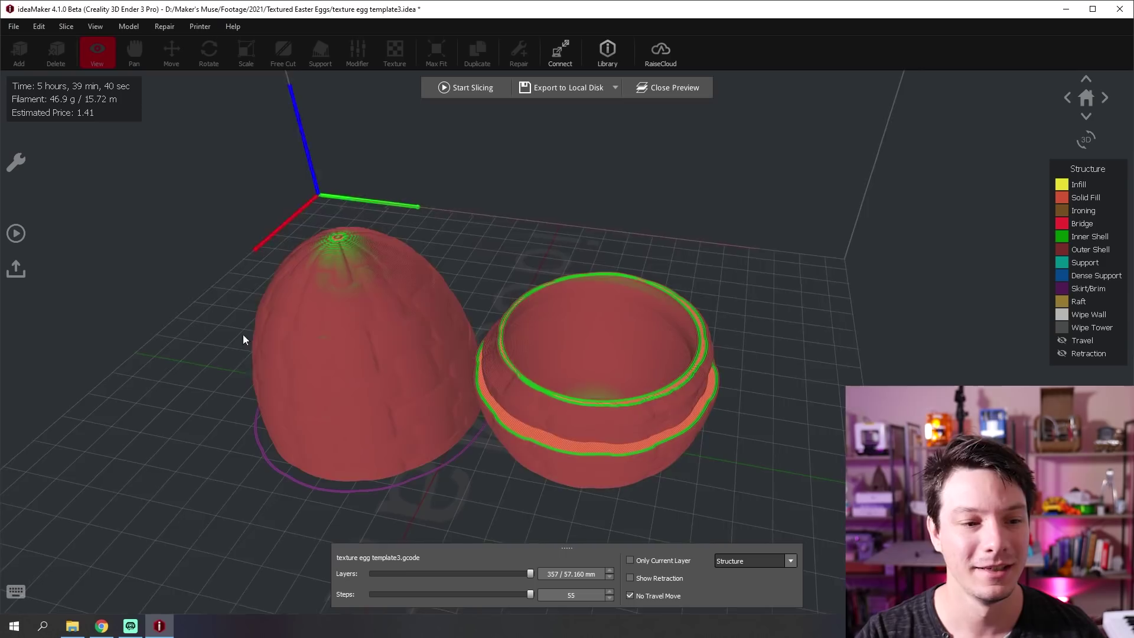
pyautogui.moveTo(243, 337); pyautogui.dragTo(272, 183)
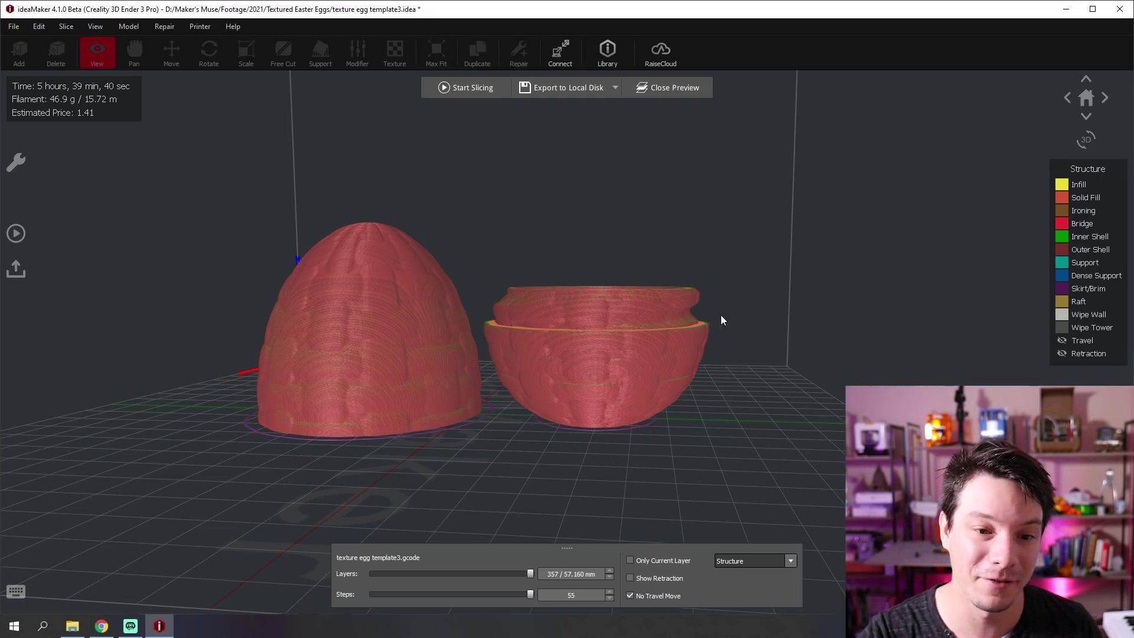
pyautogui.moveTo(512, 231); pyautogui.dragTo(403, 291)
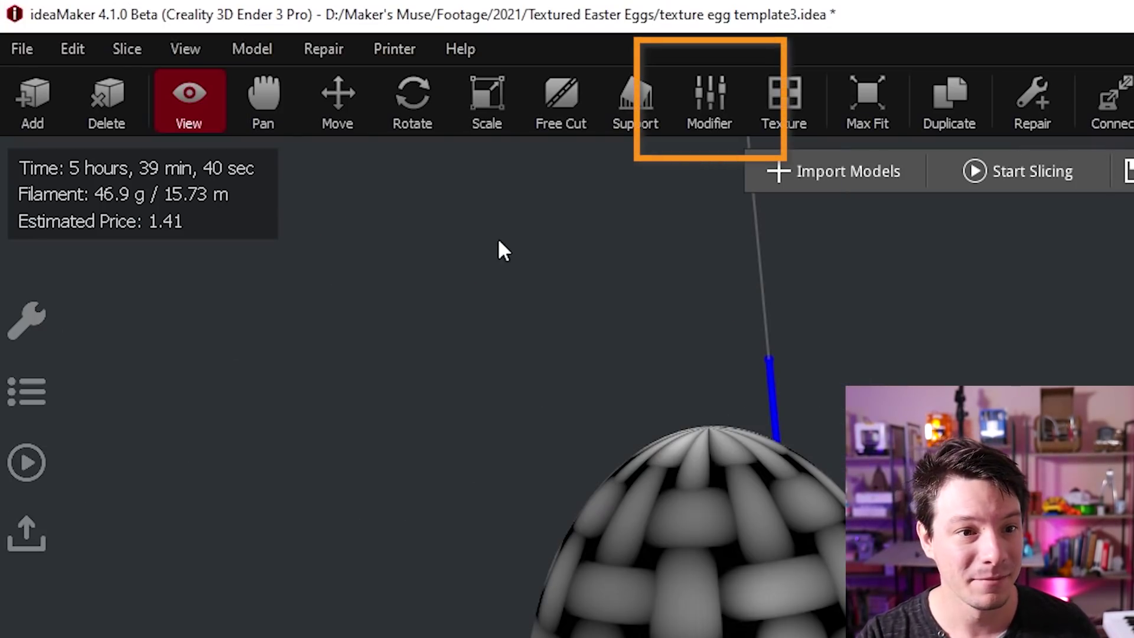
# Add a box modifier to the egg base measuring 100 mm in X, 100 mm in Y and 50 mm in Z.
pyautogui.click(707, 89)
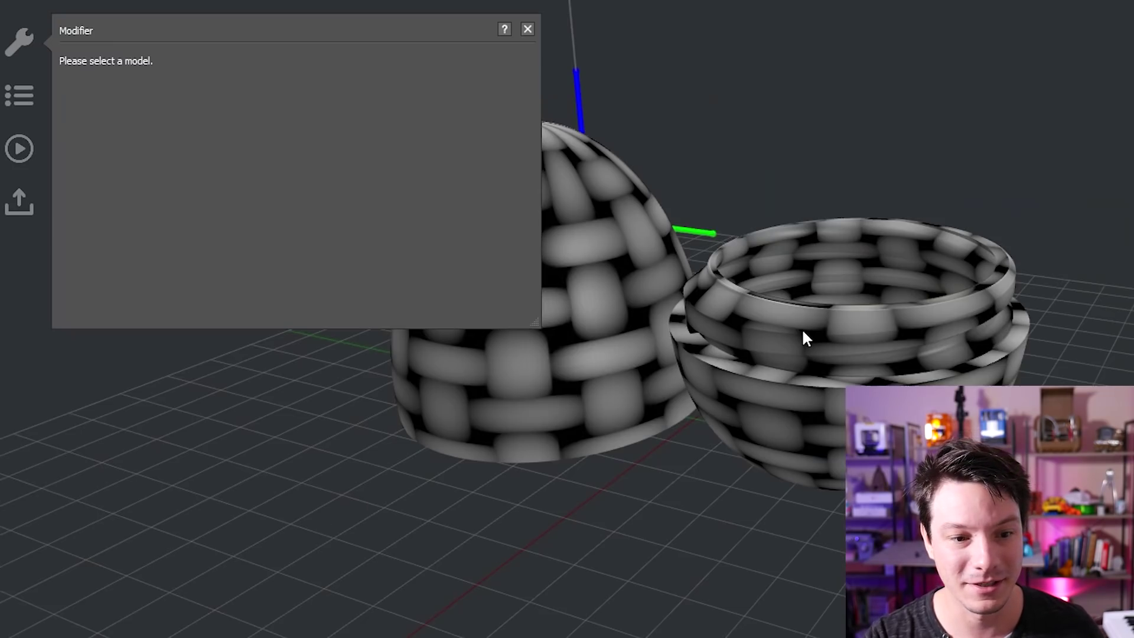
pyautogui.click(797, 332)
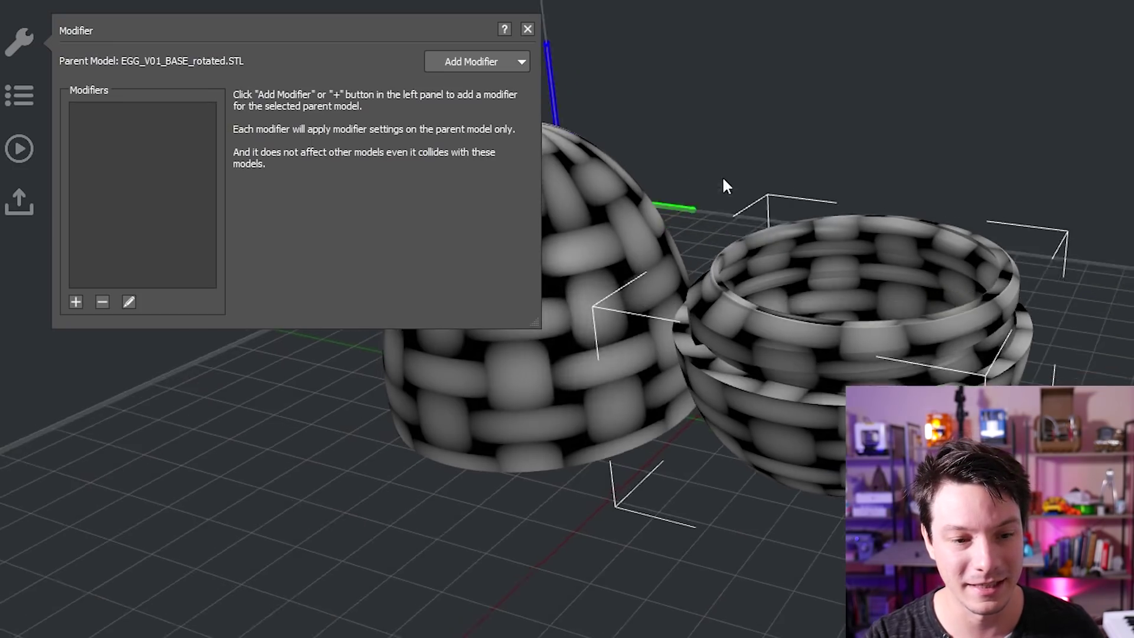
pyautogui.moveTo(728, 192); pyautogui.dragTo(800, 212, button='middle')
pyautogui.click(506, 63)
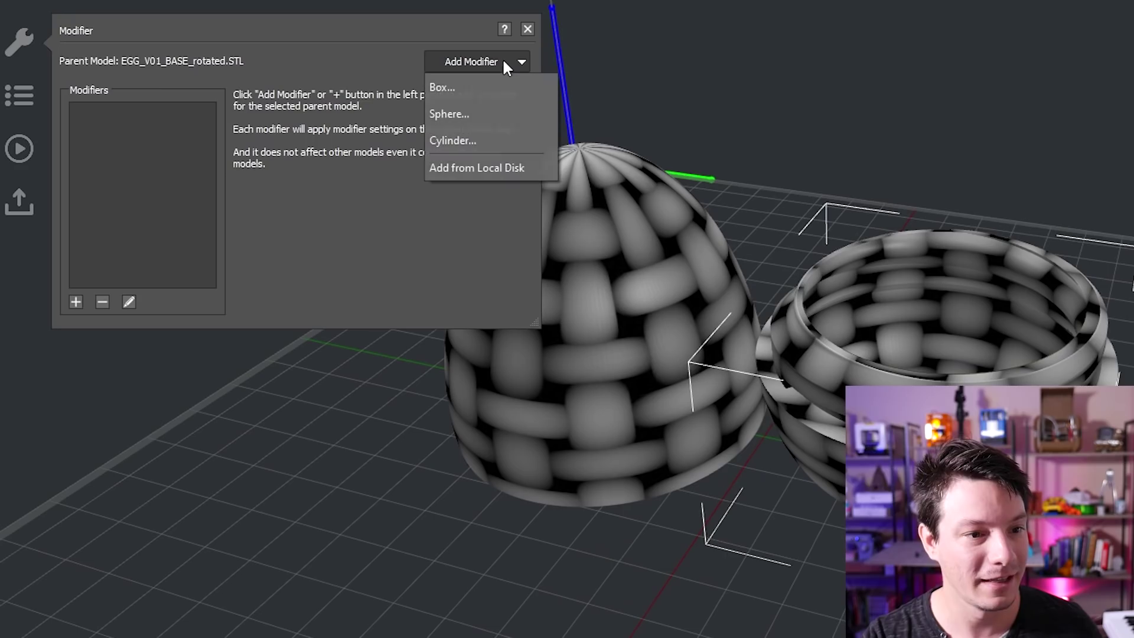
pyautogui.click(472, 87)
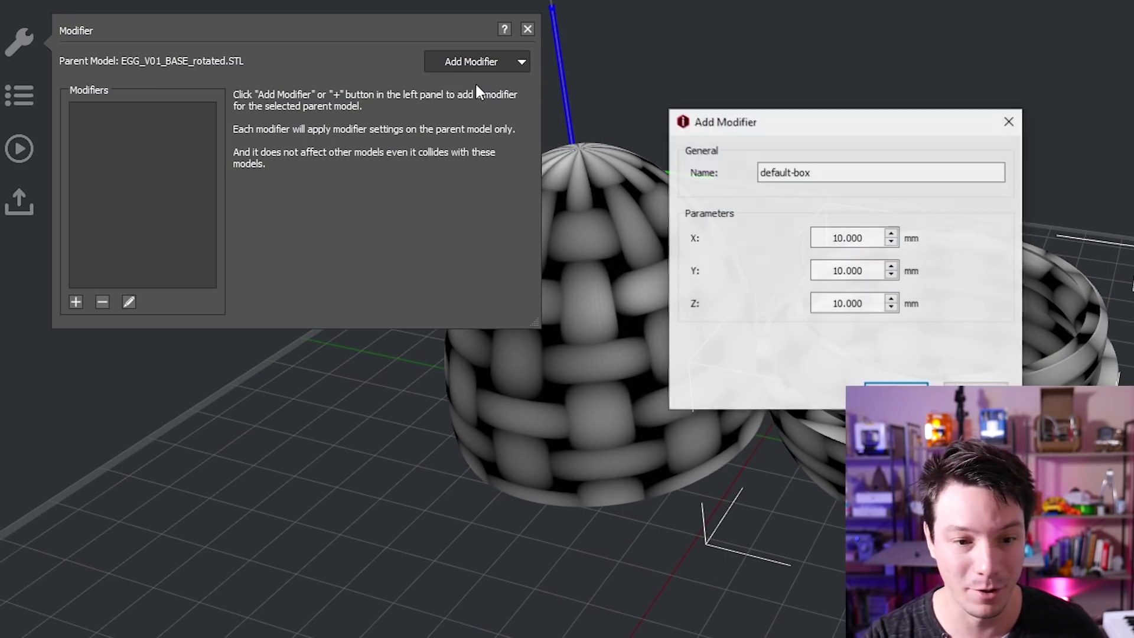
pyautogui.moveTo(868, 238); pyautogui.dragTo(795, 236)
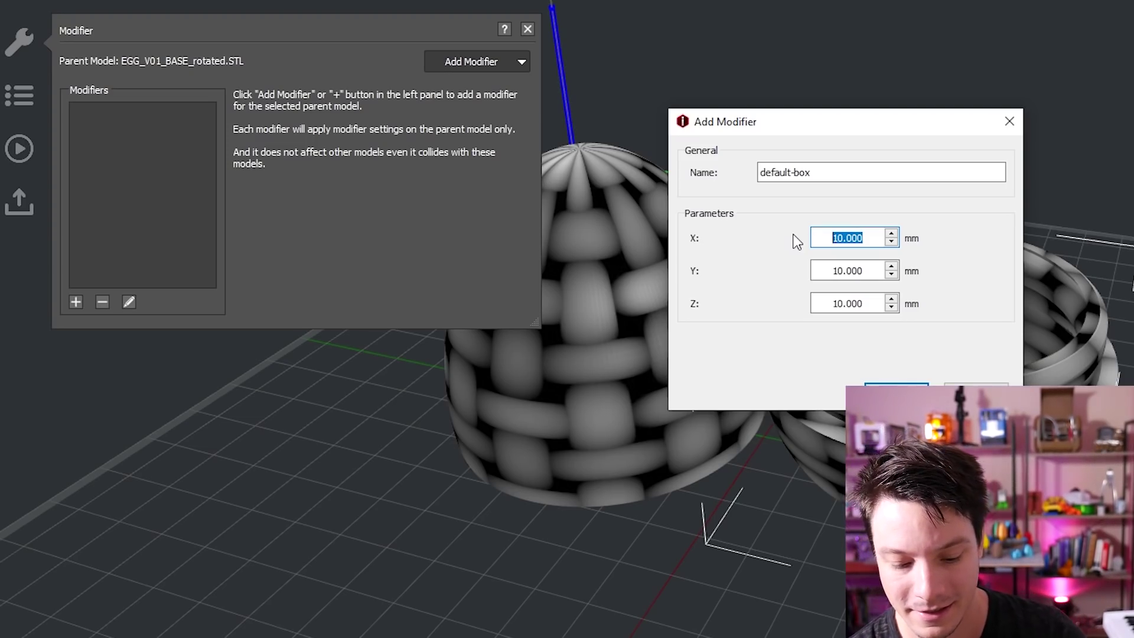
pyautogui.write('100')
pyautogui.press('Tab')
pyautogui.write('100')
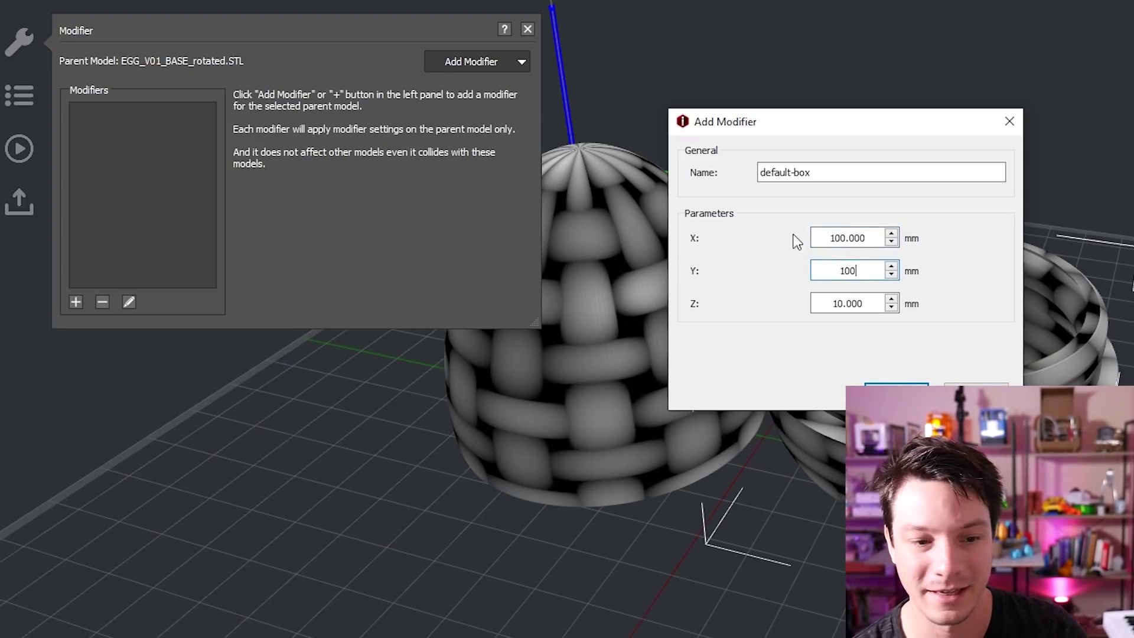
pyautogui.press('Tab')
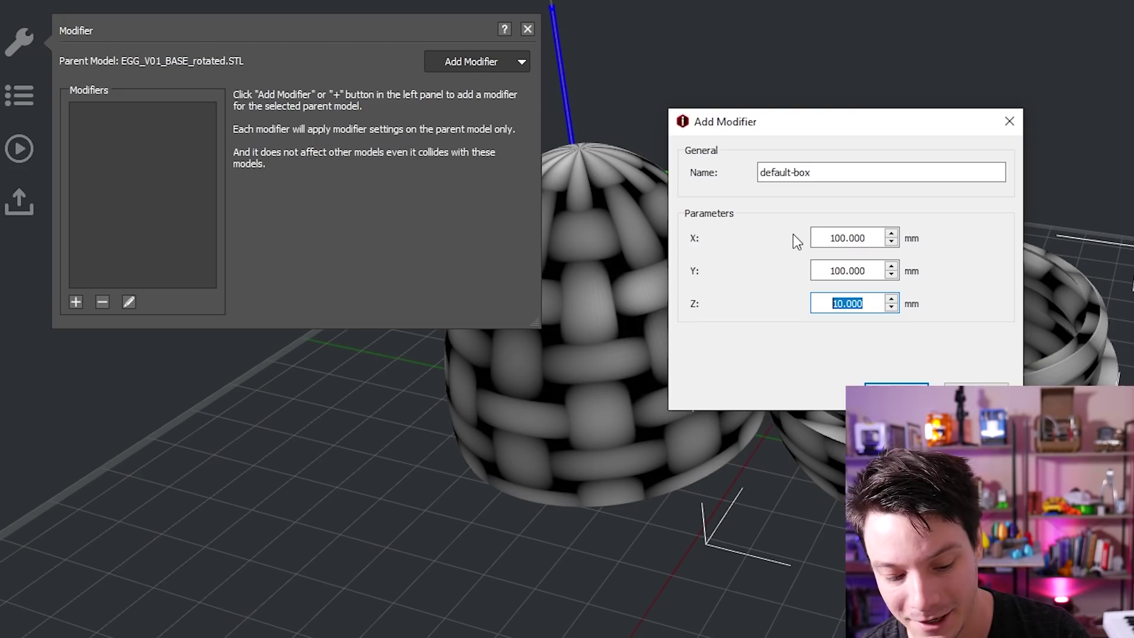
pyautogui.write('50')
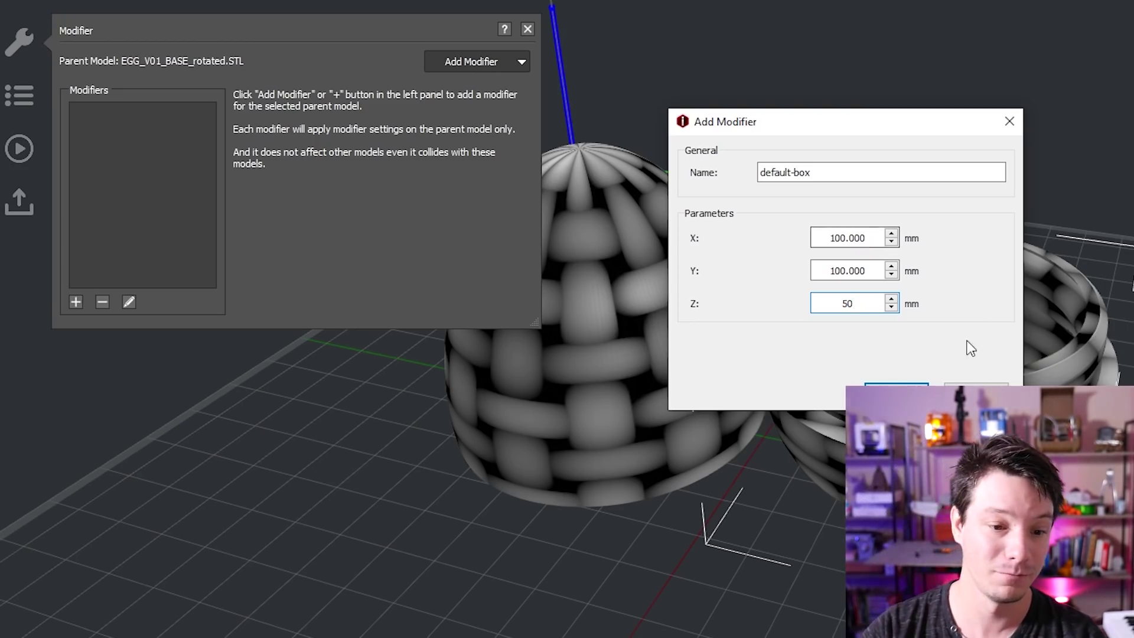
pyautogui.click(896, 395)
# Move the box modifier along the X axis to about 3.9 mm so it encloses the egg base.
pyautogui.moveTo(770, 449); pyautogui.dragTo(566, 369, button='right')
pyautogui.moveTo(381, 385); pyautogui.dragTo(421, 403, button='right')
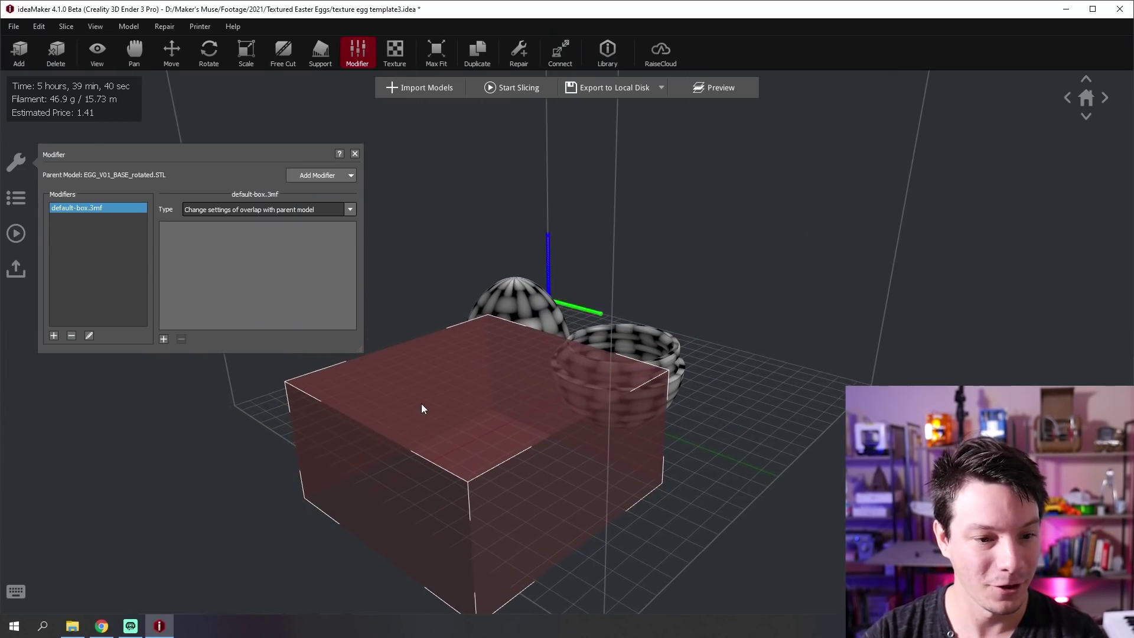
pyautogui.click(171, 51)
pyautogui.moveTo(547, 353); pyautogui.dragTo(400, 520, button='right')
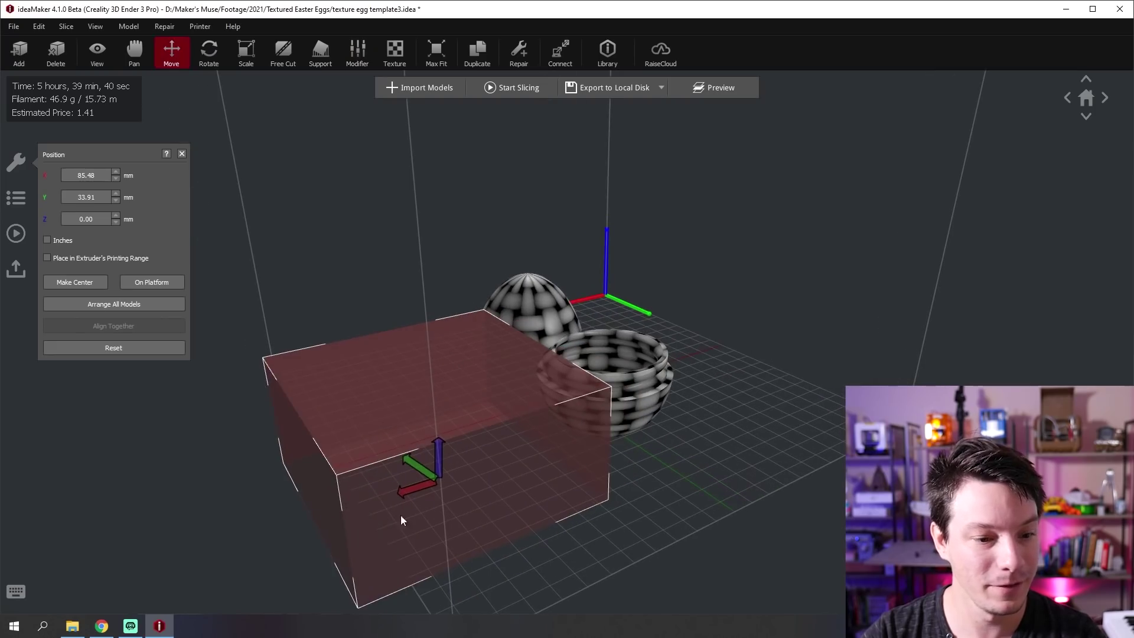
pyautogui.moveTo(398, 496); pyautogui.dragTo(597, 395)
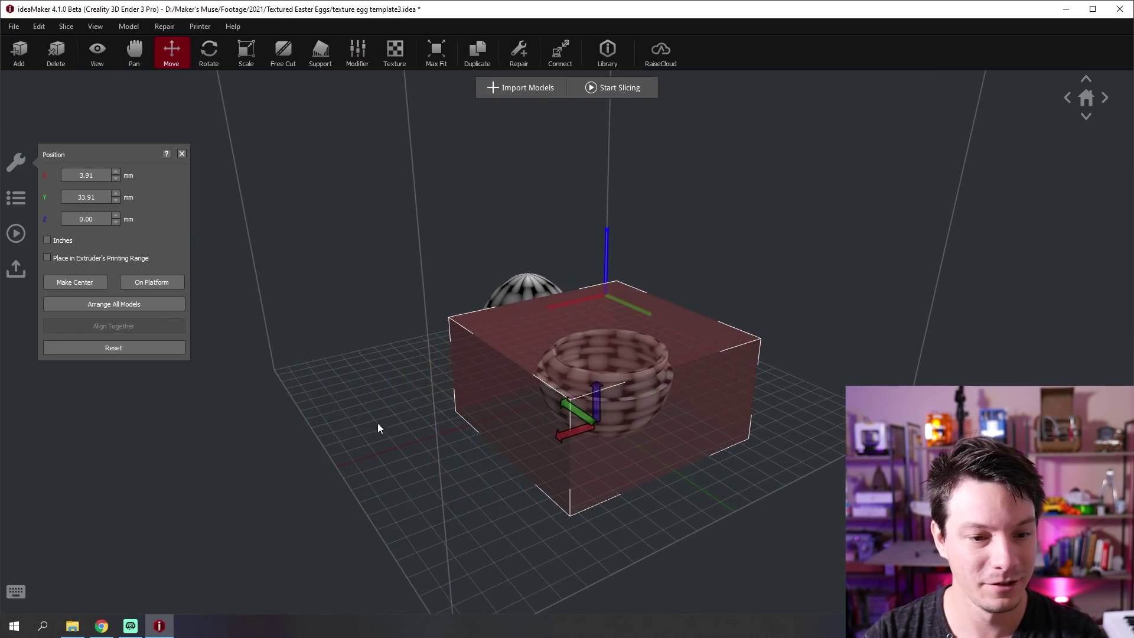
# Raise the box modifier over the egg base's connecting lip by setting its Z position to 28 mm.
pyautogui.moveTo(378, 424); pyautogui.dragTo(508, 369, button='right')
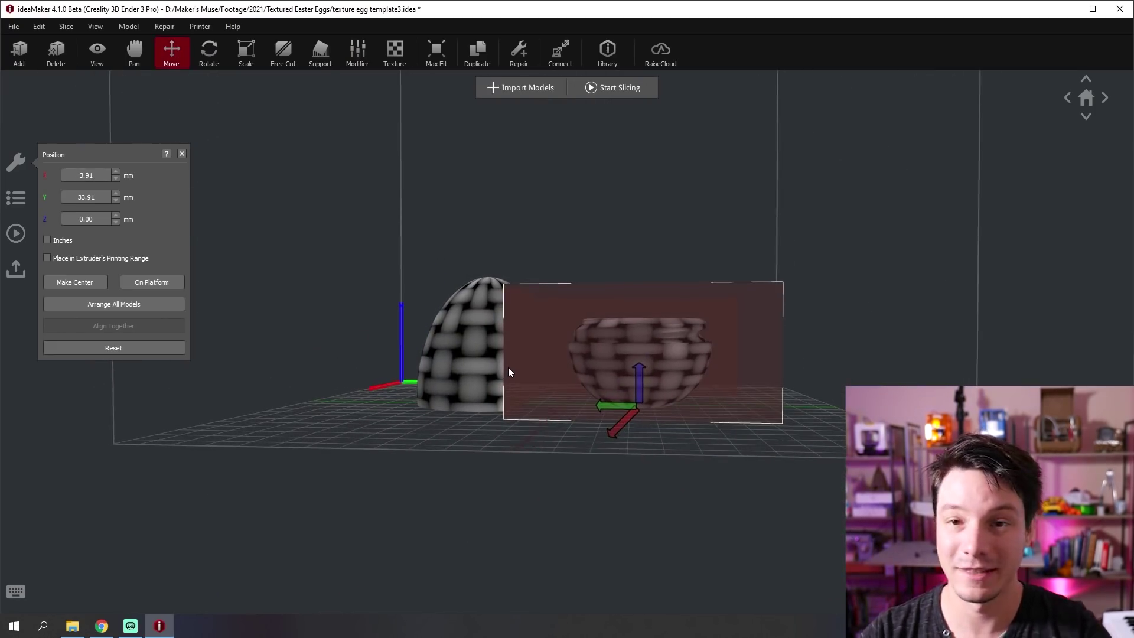
pyautogui.moveTo(639, 375); pyautogui.dragTo(654, 326)
pyautogui.tripleClick(93, 218)
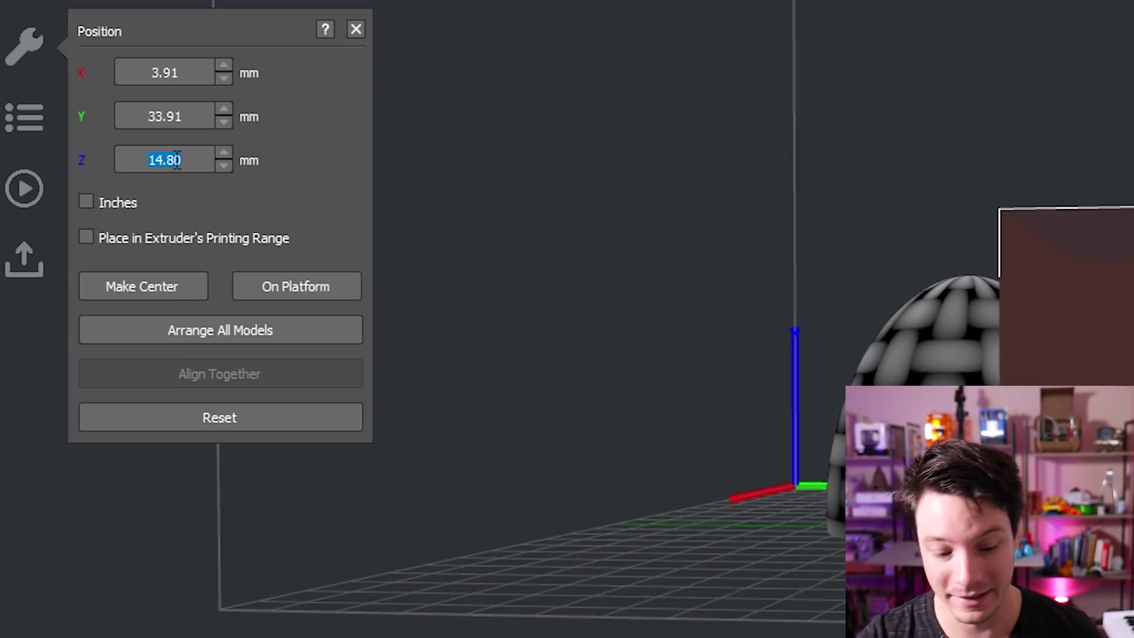
pyautogui.write('28')
pyautogui.press('Return')
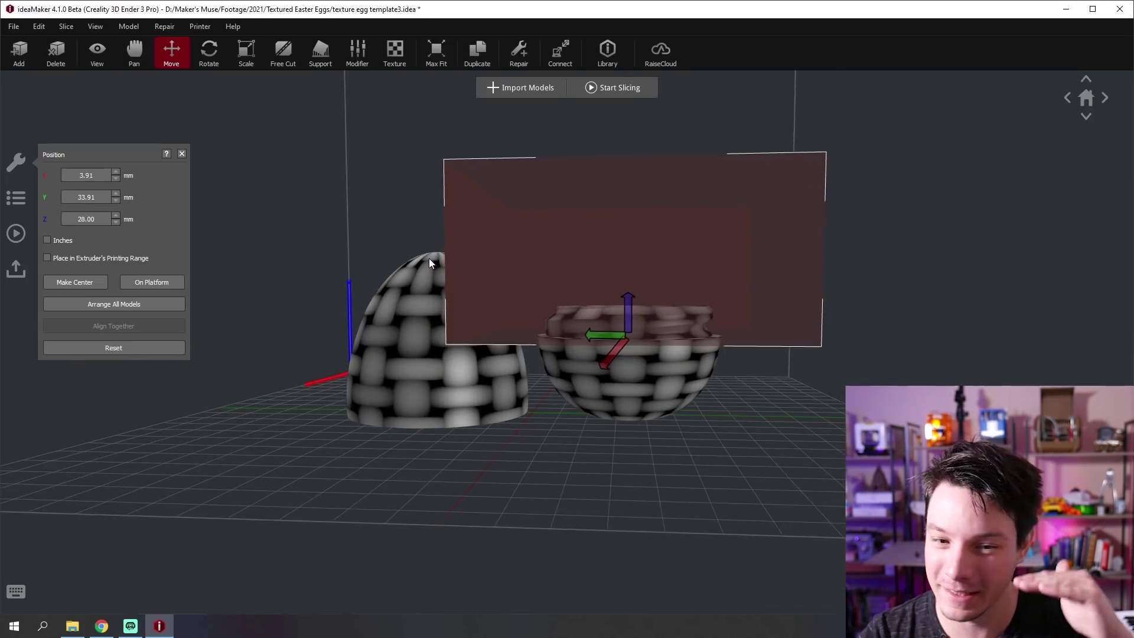
pyautogui.moveTo(438, 245); pyautogui.dragTo(275, 364)
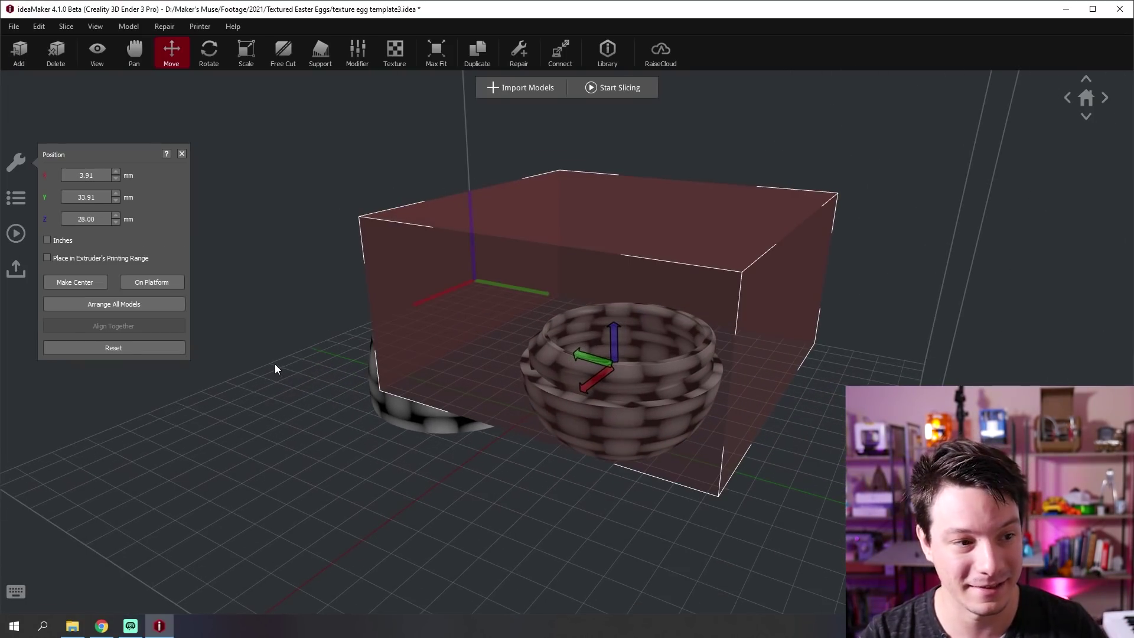
pyautogui.click(182, 154)
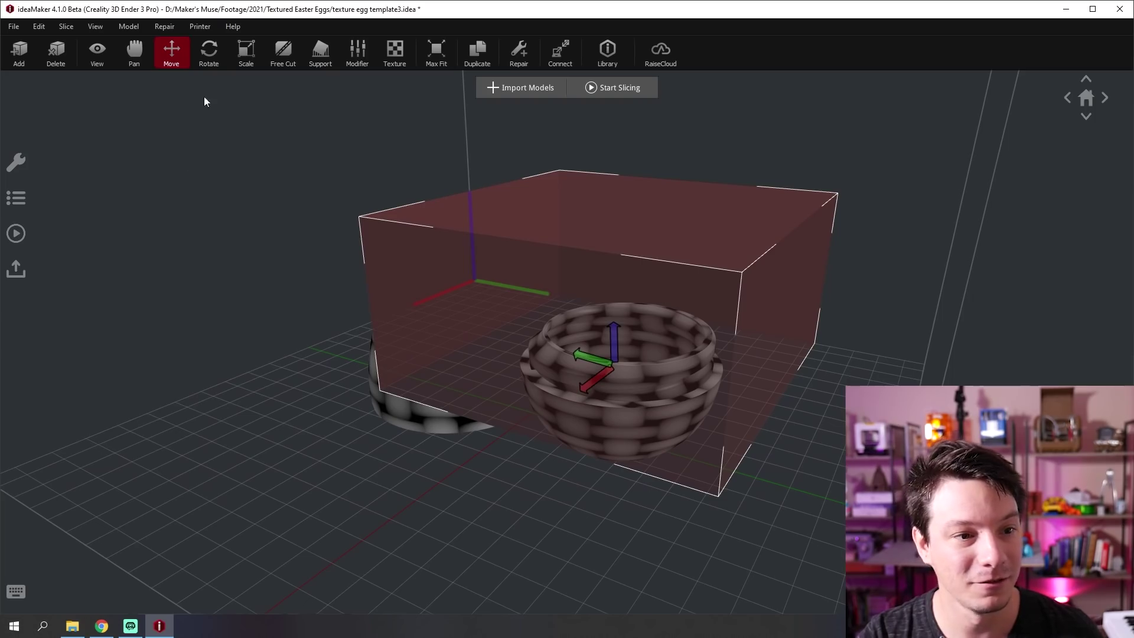
# Set the egg base's box modifier type to No Texture at overlap with parent model.
pyautogui.click(354, 53)
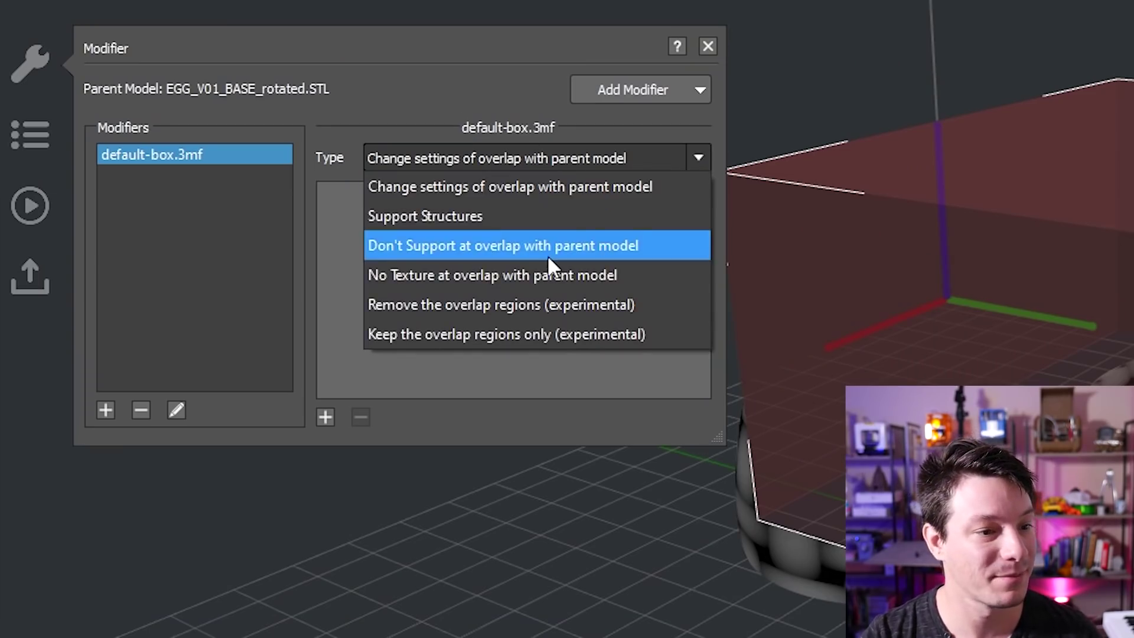
pyautogui.click(520, 291)
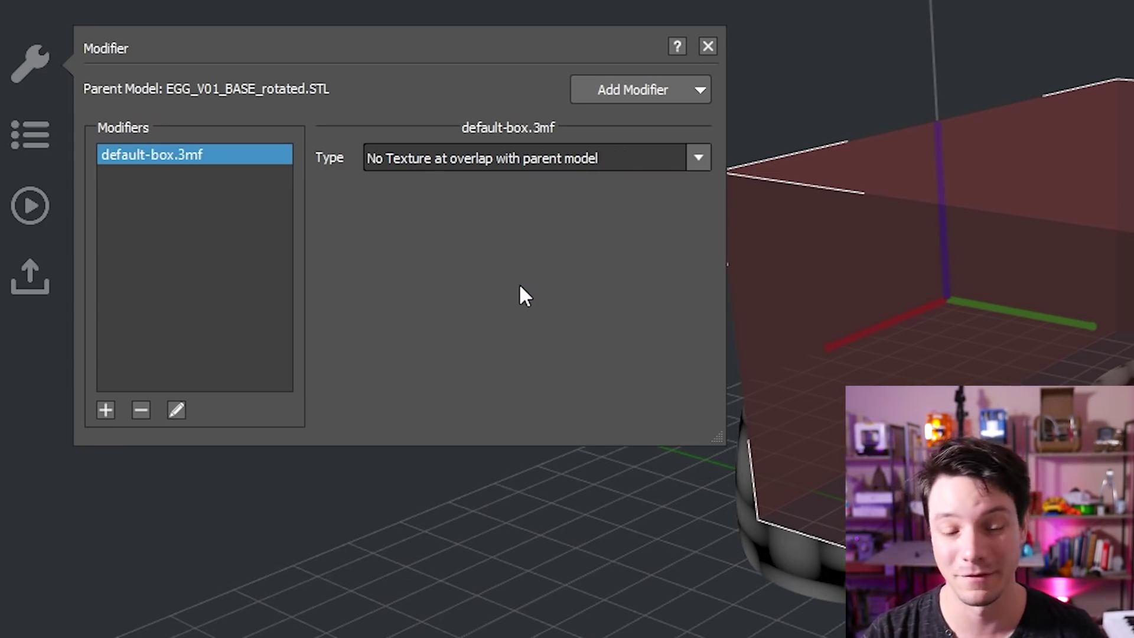